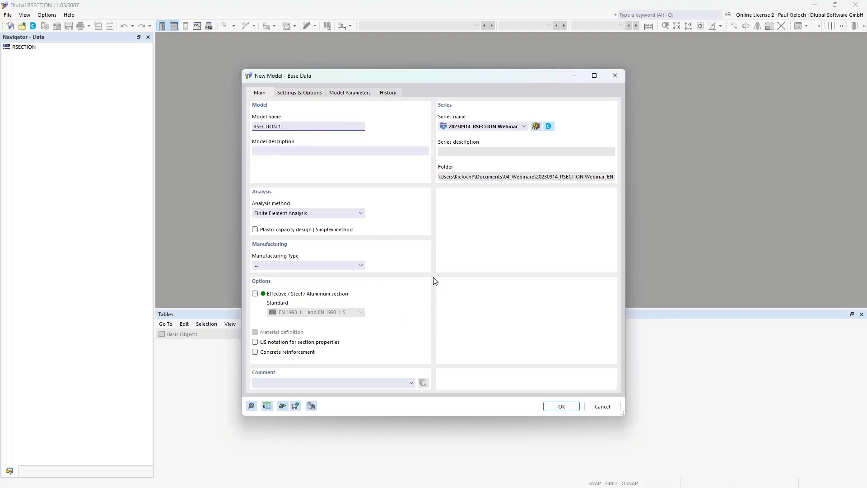
# Enable concrete reinforcement in the base data of the new model RSECTION 1 and create the model
pyautogui.click(255, 352)
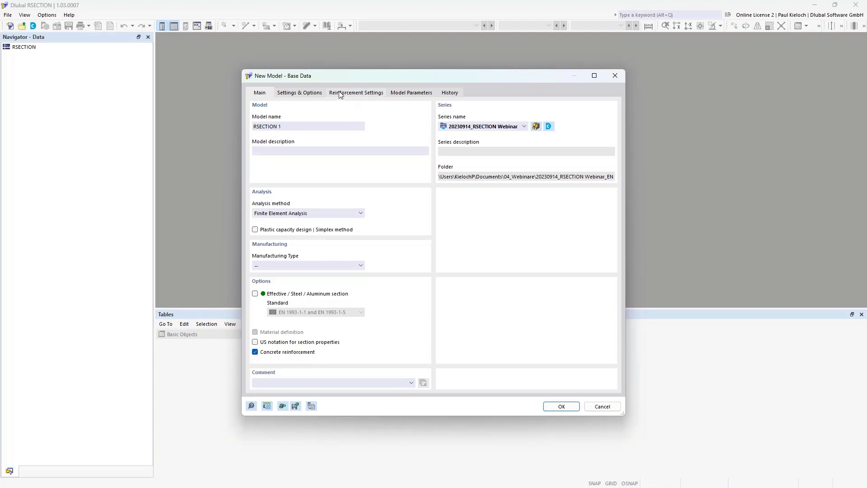
pyautogui.click(366, 94)
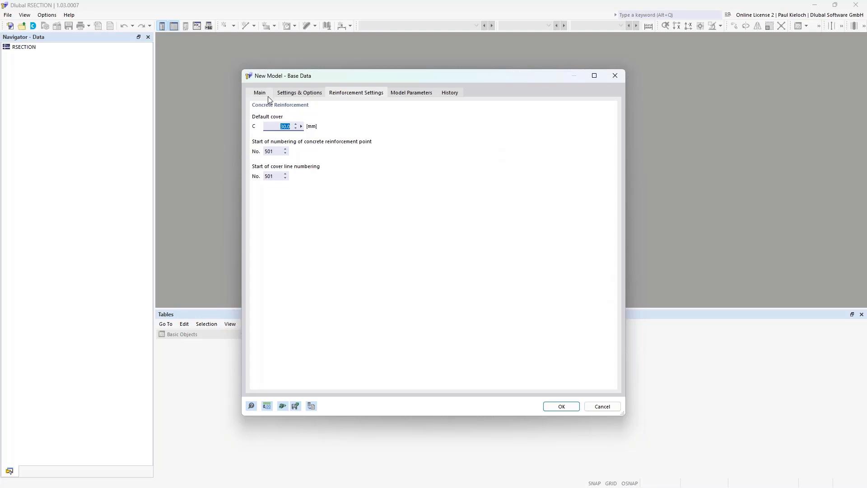
pyautogui.click(572, 406)
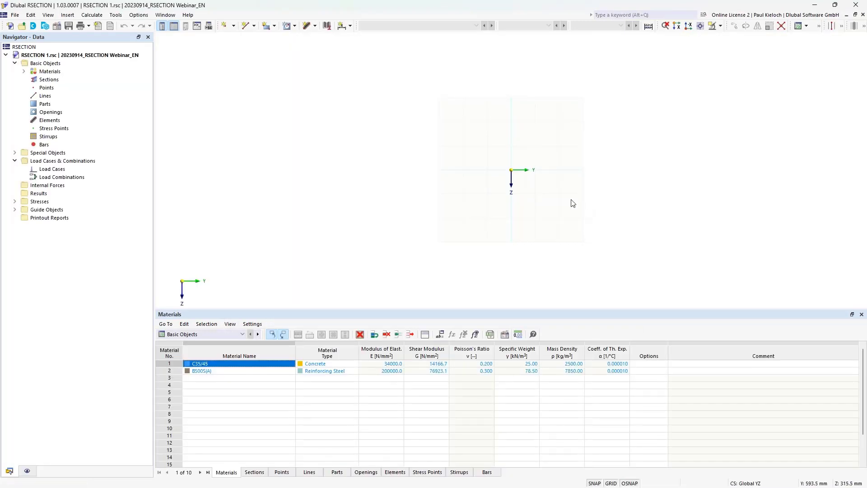
# Set the work plane's grid point spacing to 100 mm for both b and h
pyautogui.scroll(2, 534, 169)
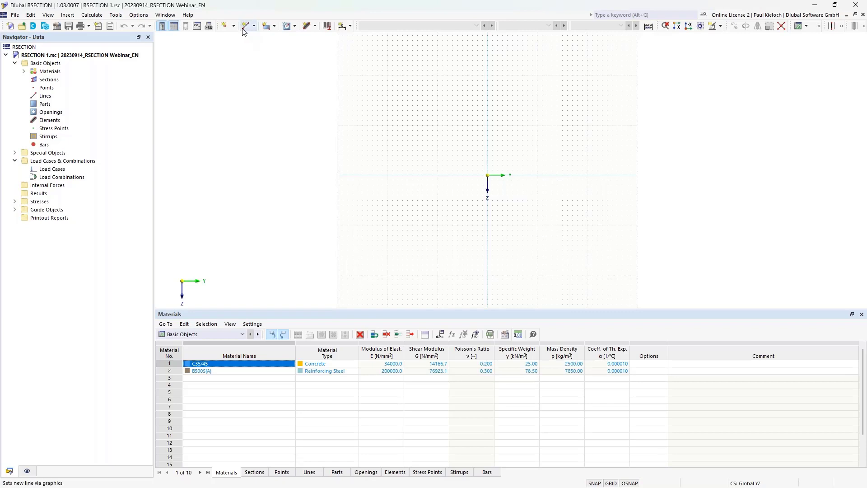
pyautogui.moveTo(664, 153); pyautogui.dragTo(652, 156, button='middle')
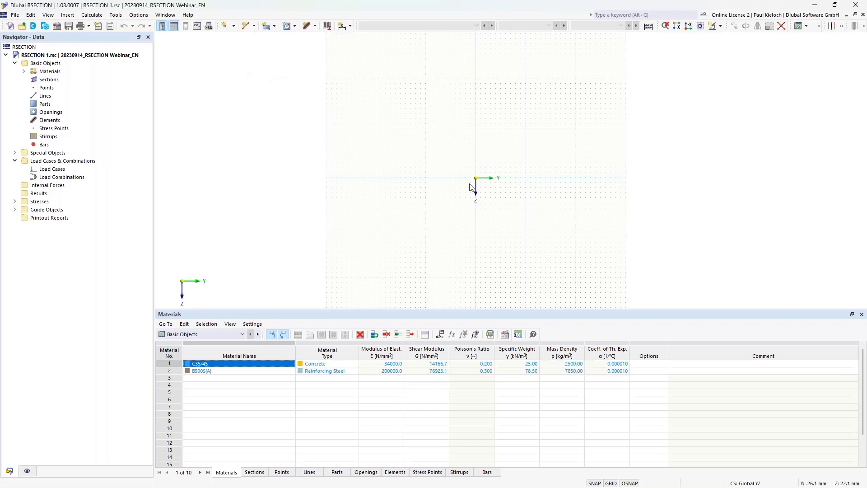
pyautogui.scroll(3, 473, 185)
pyautogui.moveTo(622, 186); pyautogui.dragTo(612, 203, button='middle')
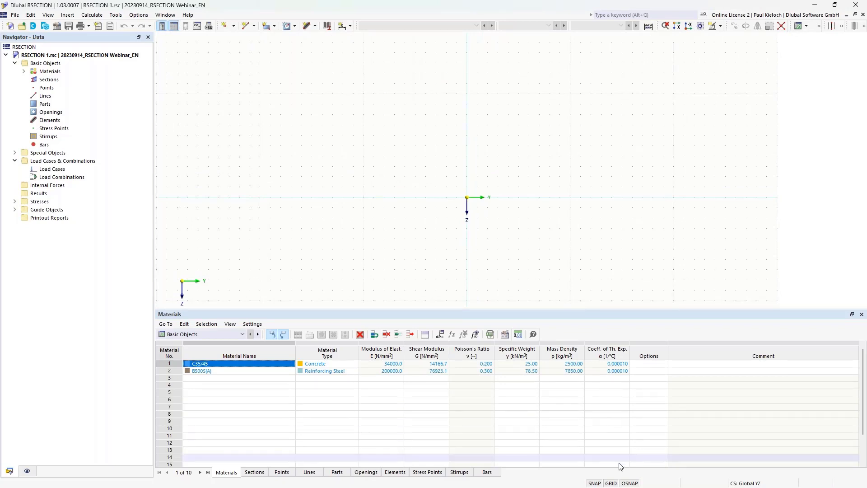
pyautogui.rightClick(611, 483)
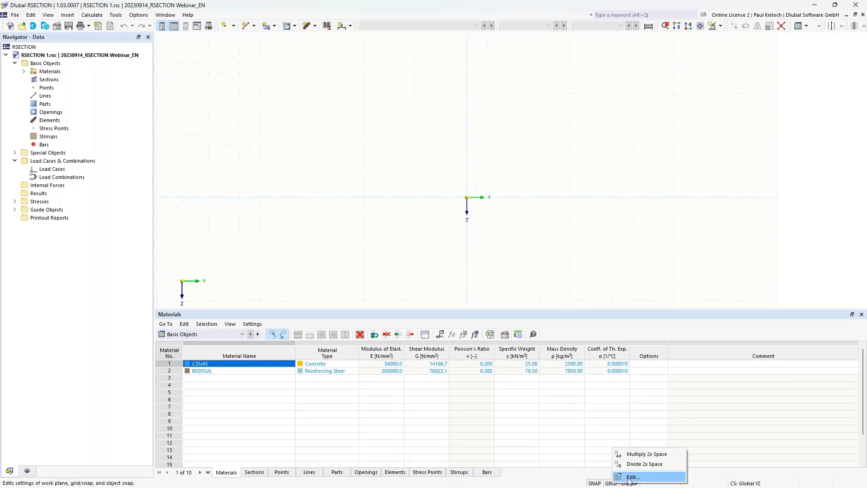
pyautogui.click(630, 478)
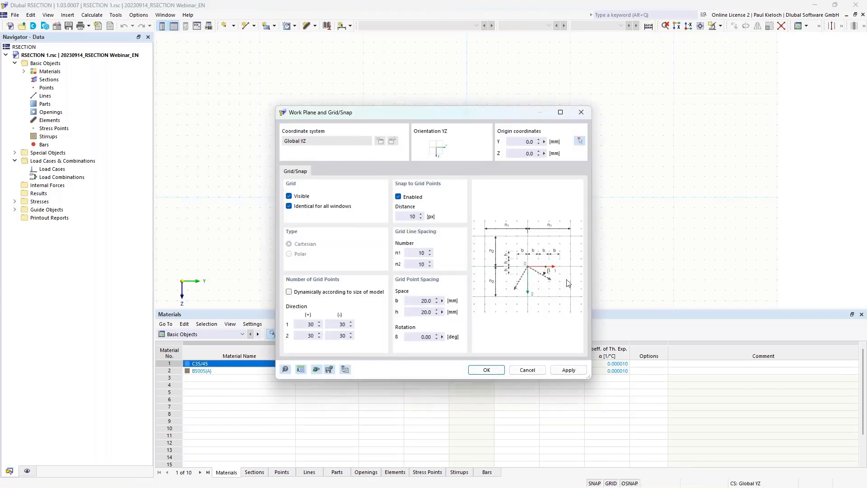
pyautogui.doubleClick(426, 301)
pyautogui.write('100')
pyautogui.click(426, 312)
pyautogui.write('100')
pyautogui.click(486, 370)
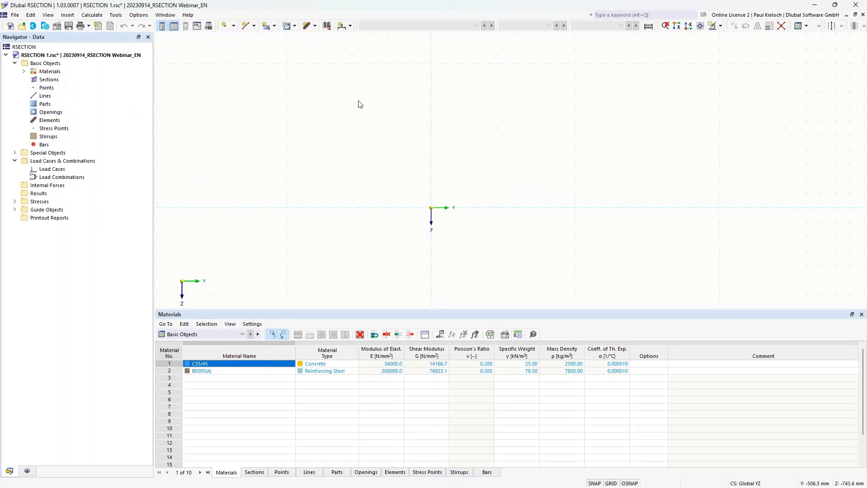
# Draw a closed outline of single lines, symmetric about Z: a 1200 by 400 mm base topped by a centred 600 by 300 mm block
pyautogui.click(24, 71)
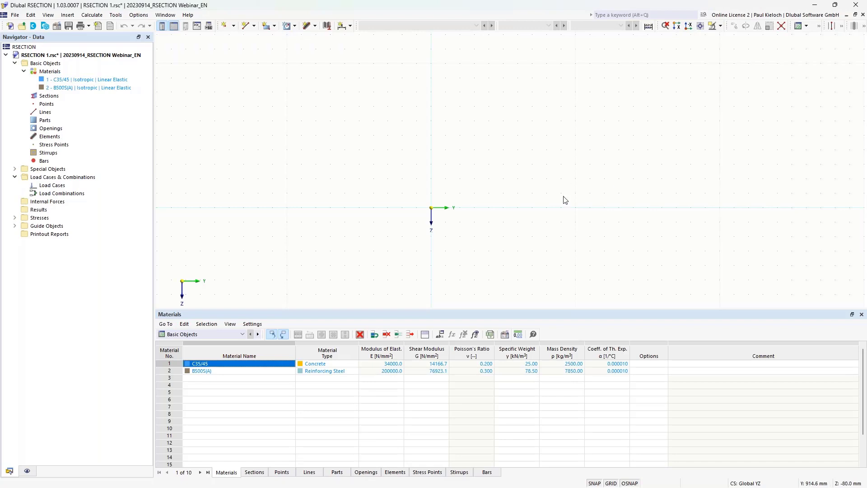
pyautogui.moveTo(564, 181); pyautogui.dragTo(568, 159, button='middle')
pyautogui.click(245, 26)
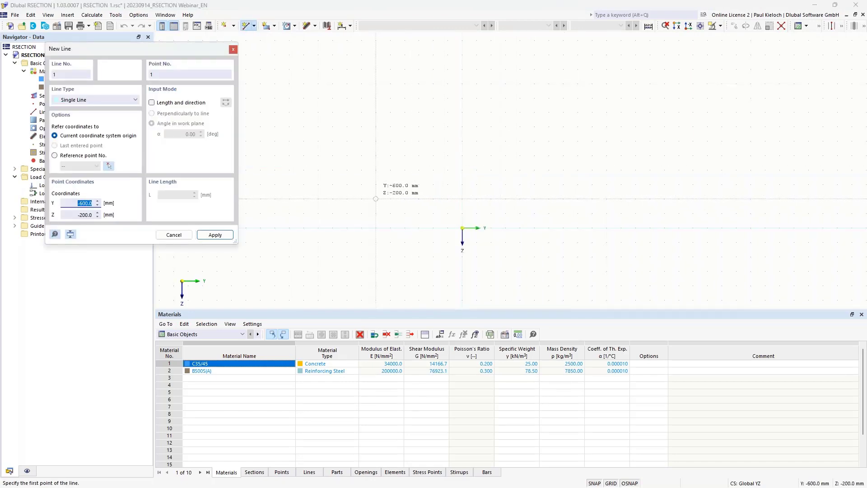
pyautogui.click(376, 199)
pyautogui.click(419, 199)
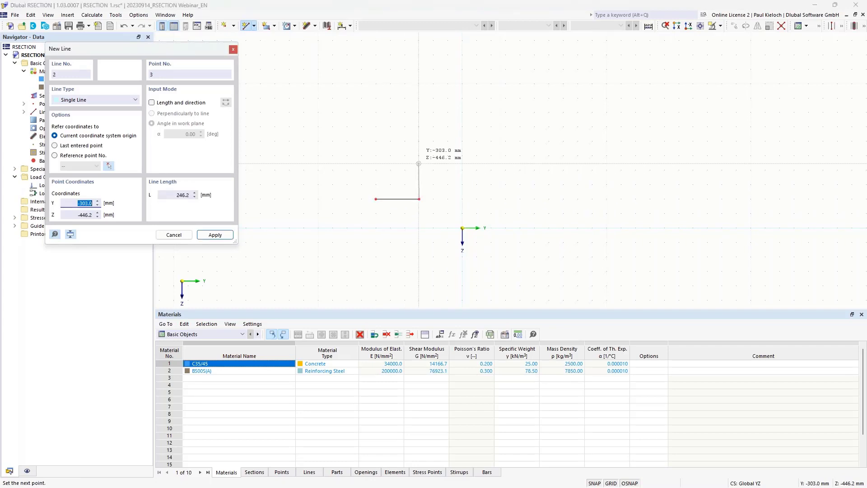
pyautogui.click(418, 156)
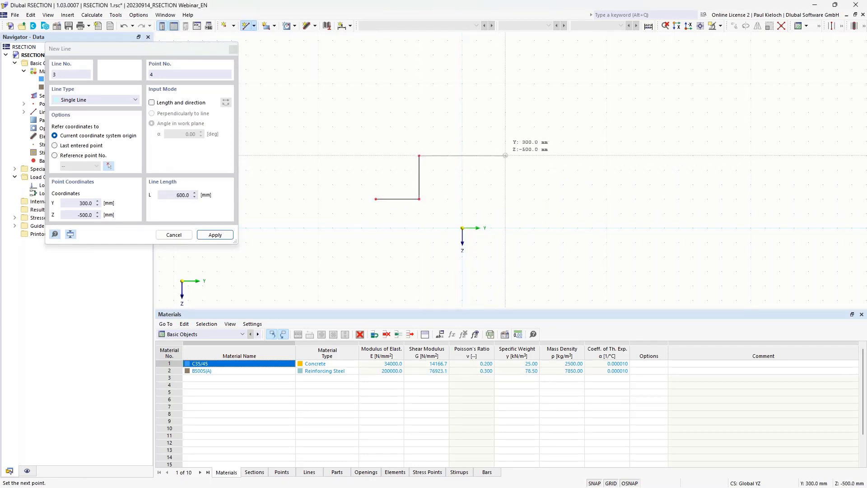
pyautogui.click(505, 156)
pyautogui.click(505, 199)
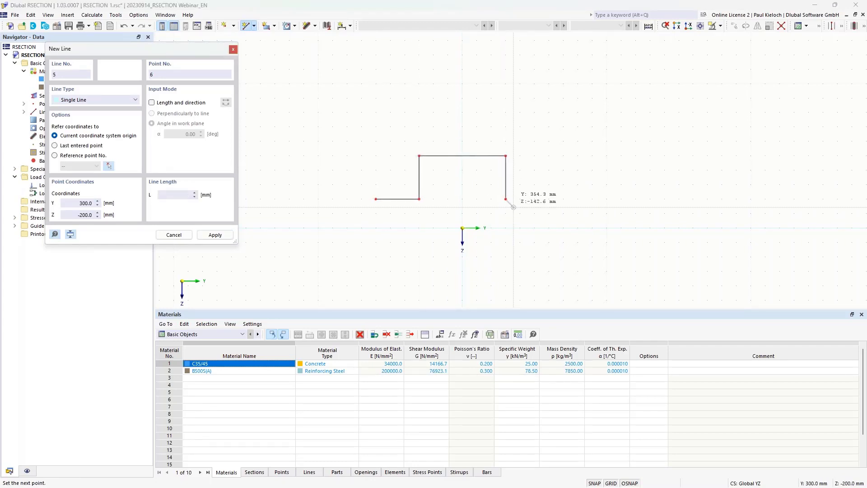
pyautogui.click(548, 198)
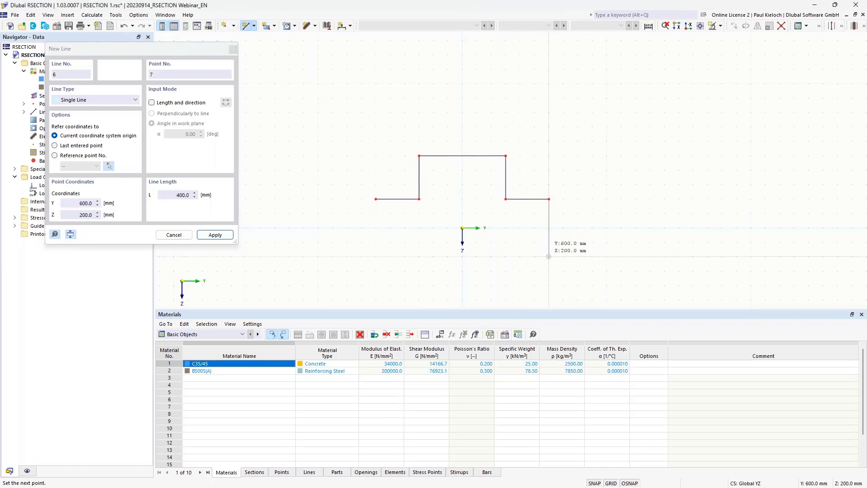
pyautogui.click(548, 256)
pyautogui.click(376, 256)
pyautogui.click(376, 199)
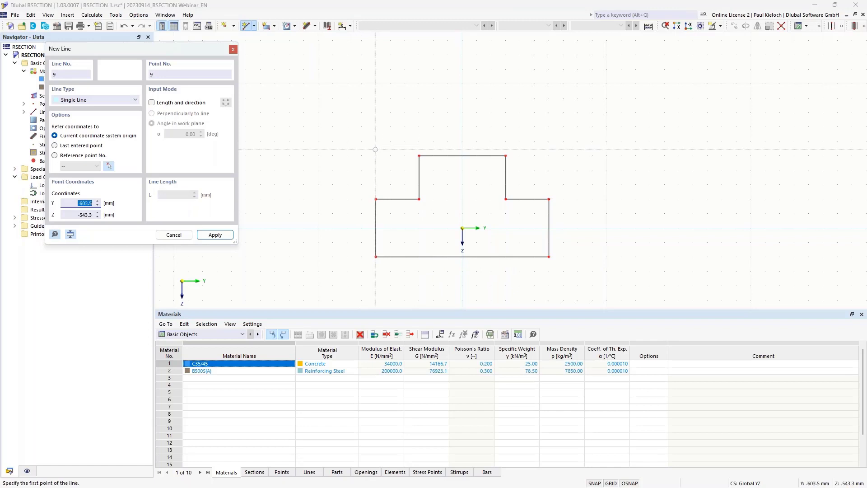
pyautogui.press('Escape')
# Create a new part of material C35/45 using all eight lines of the stepped outline as boundary lines
pyautogui.moveTo(530, 198); pyautogui.dragTo(522, 166, button='middle')
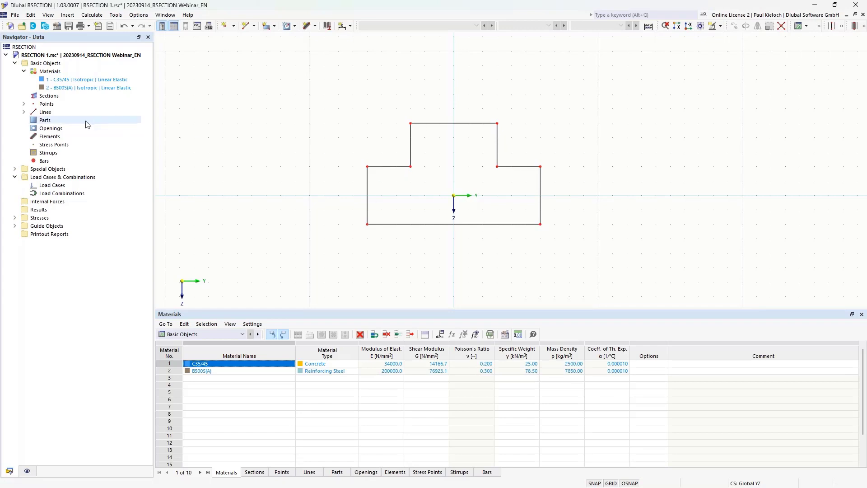
pyautogui.rightClick(51, 123)
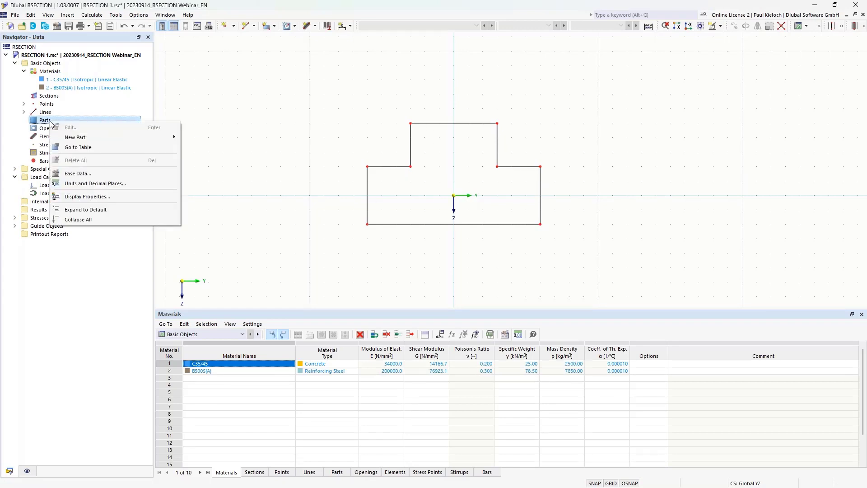
pyautogui.moveTo(77, 140)
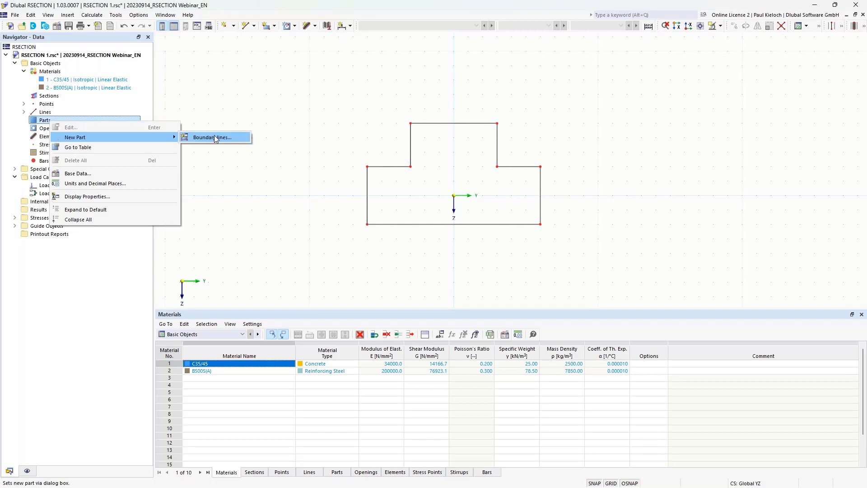
pyautogui.click(239, 138)
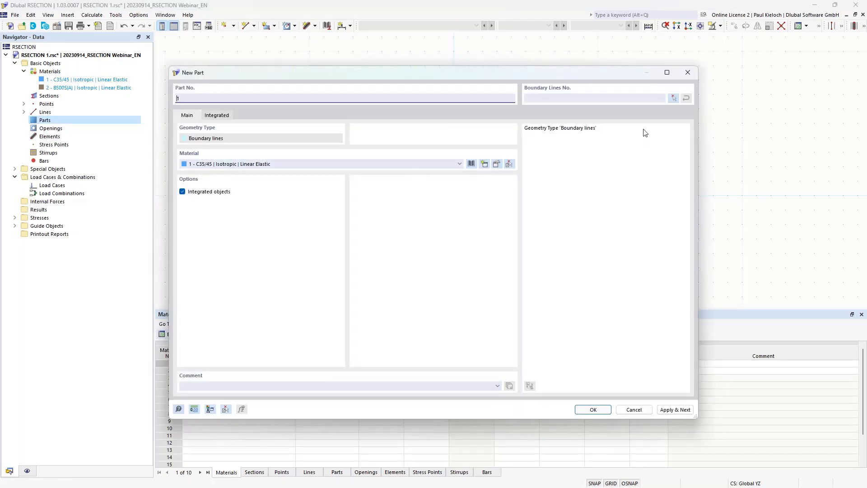
pyautogui.click(671, 98)
pyautogui.moveTo(331, 101); pyautogui.dragTo(630, 267)
pyautogui.click(141, 132)
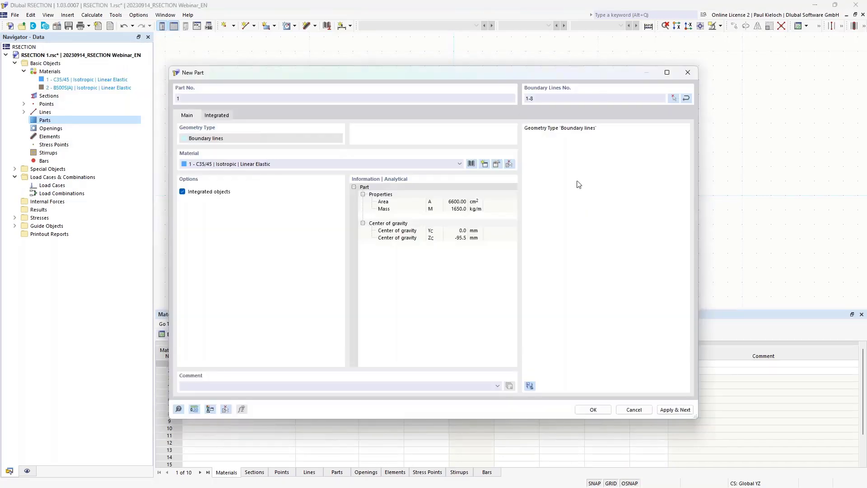
pyautogui.click(594, 409)
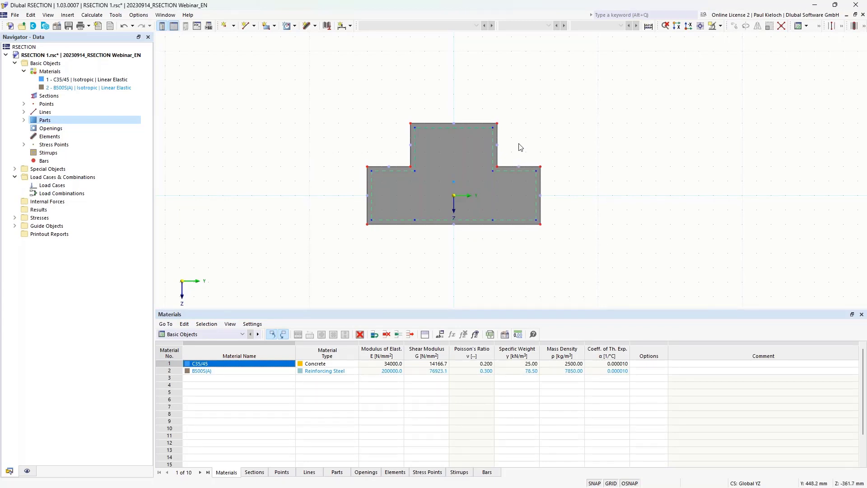
# Try a rectangular opening in the wide lower area of the part, on the negative Y side of the origin, and undo it
pyautogui.scroll(1, 519, 144)
pyautogui.moveTo(521, 143); pyautogui.dragTo(562, 137, button='middle')
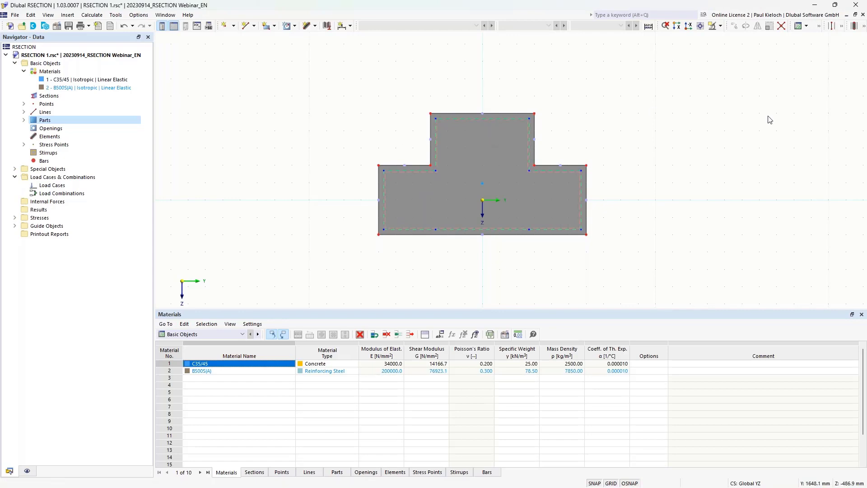
pyautogui.scroll(5, 624, 151)
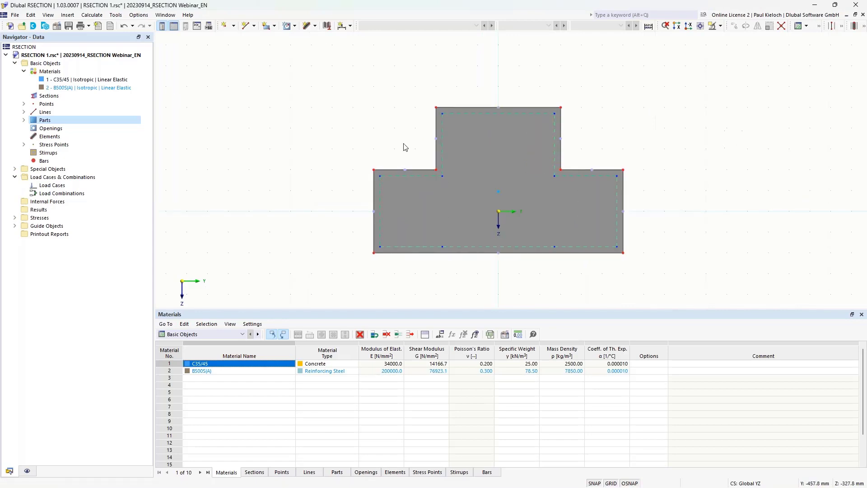
pyautogui.moveTo(619, 124); pyautogui.dragTo(633, 124, button='middle')
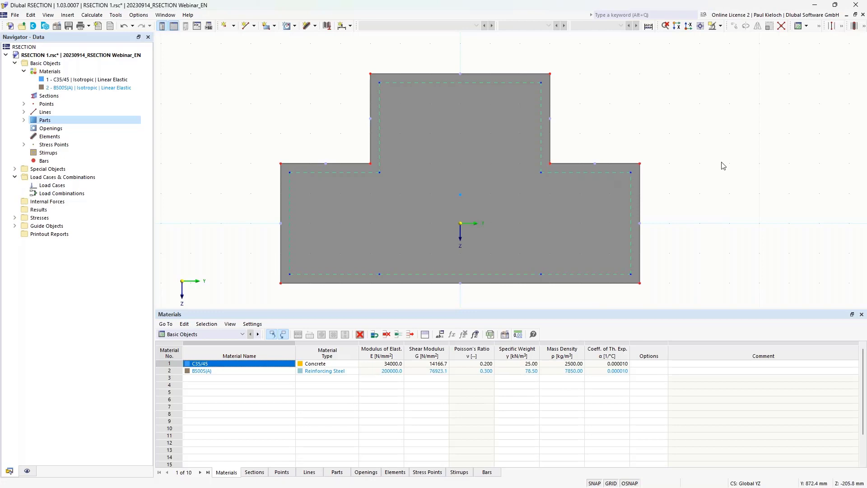
pyautogui.click(295, 27)
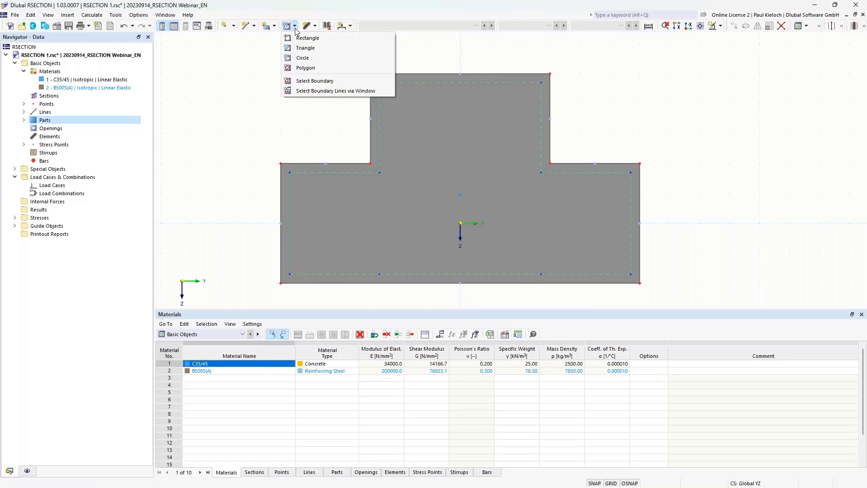
pyautogui.click(321, 38)
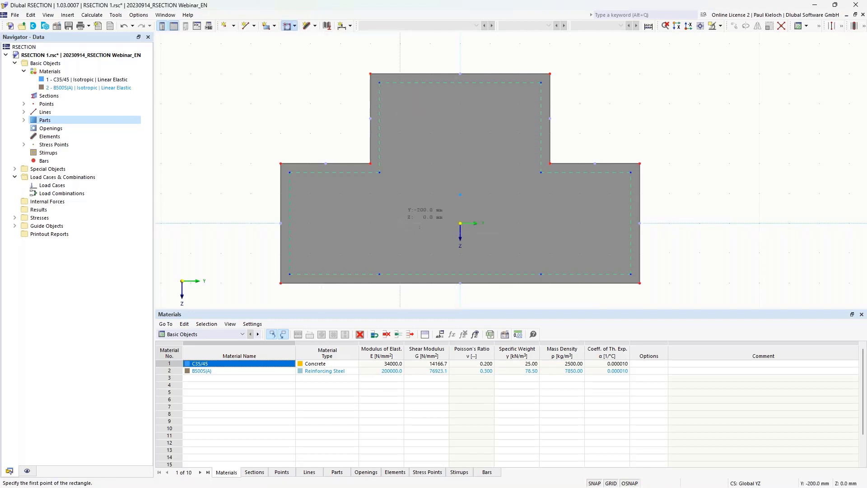
pyautogui.click(355, 206)
pyautogui.click(433, 237)
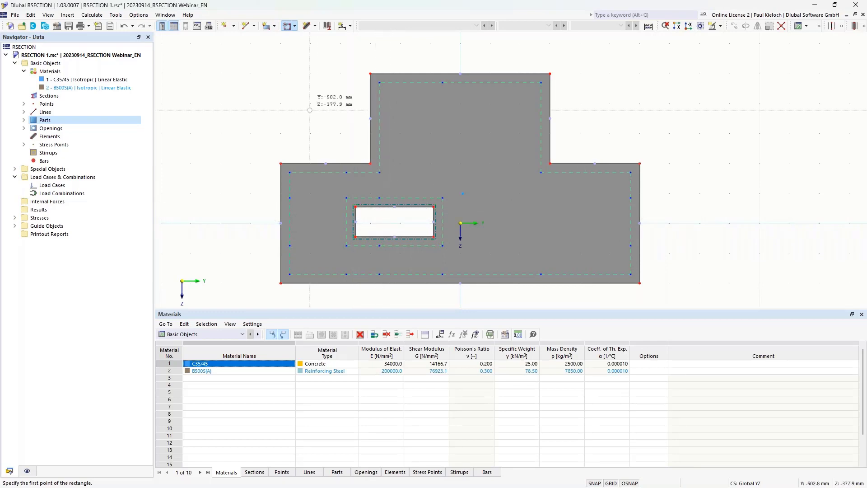
pyautogui.click(123, 26)
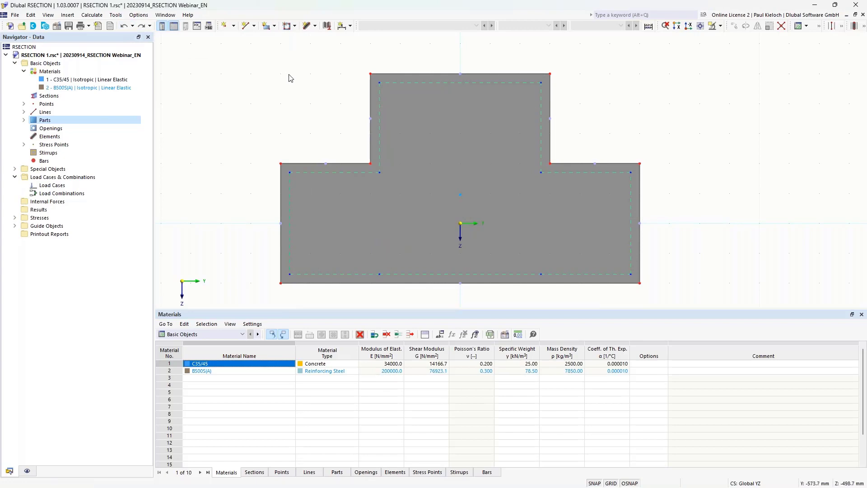
# Cut a circular opening with a radius of about 117 mm, centred on the part's centroid
pyautogui.click(293, 26)
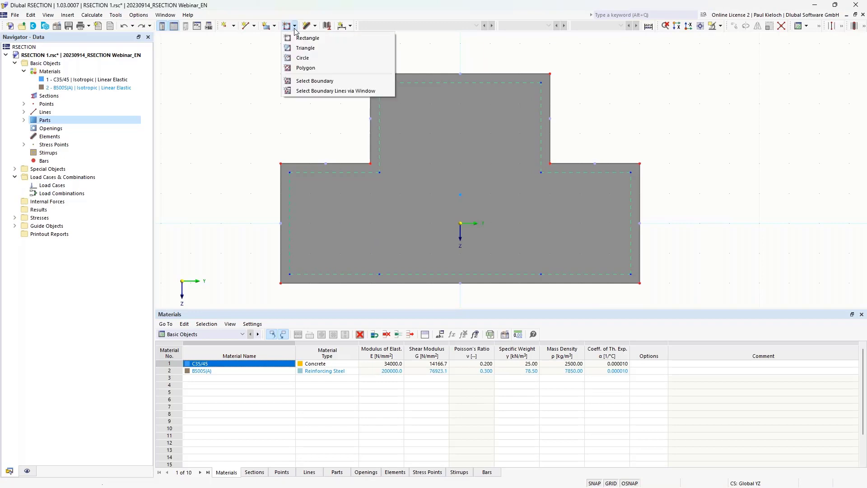
pyautogui.click(319, 59)
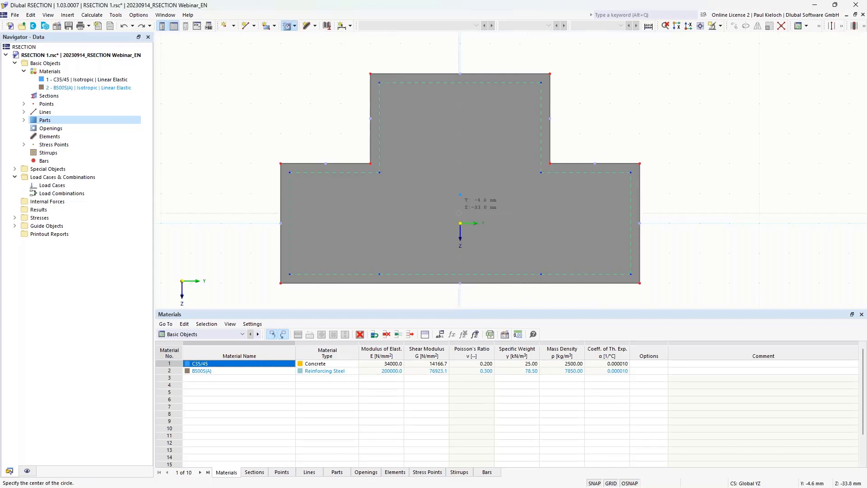
pyautogui.click(460, 194)
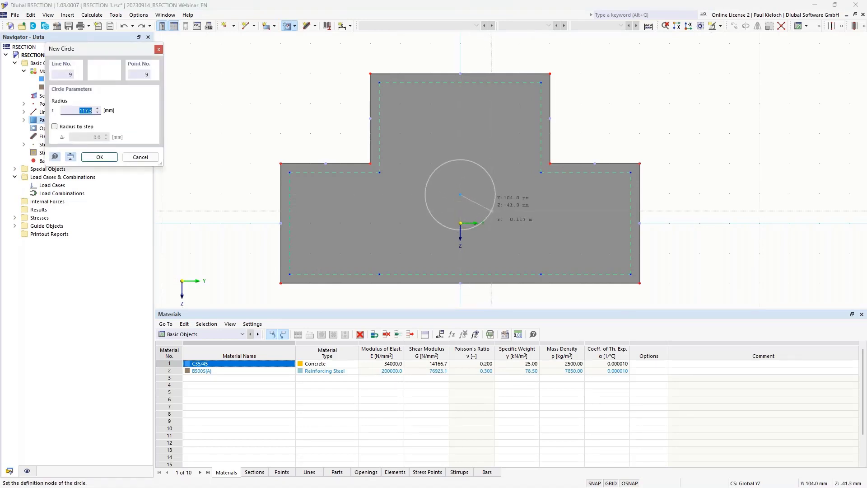
pyautogui.click(491, 210)
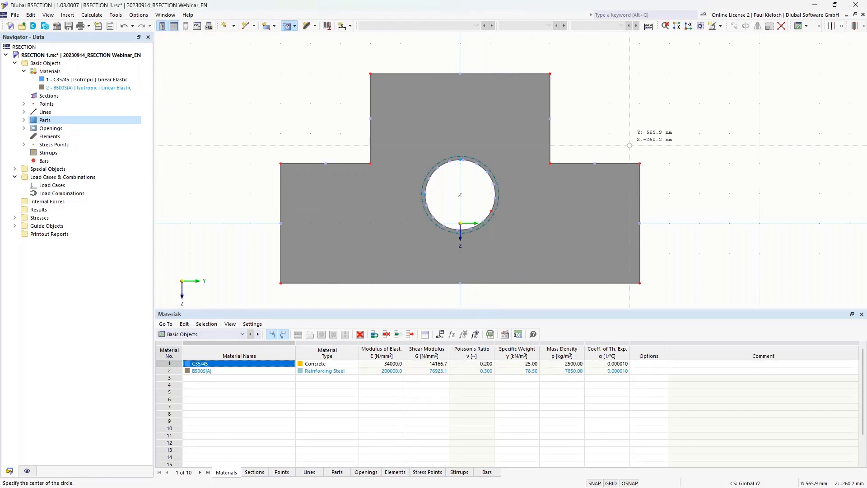
pyautogui.press('Escape')
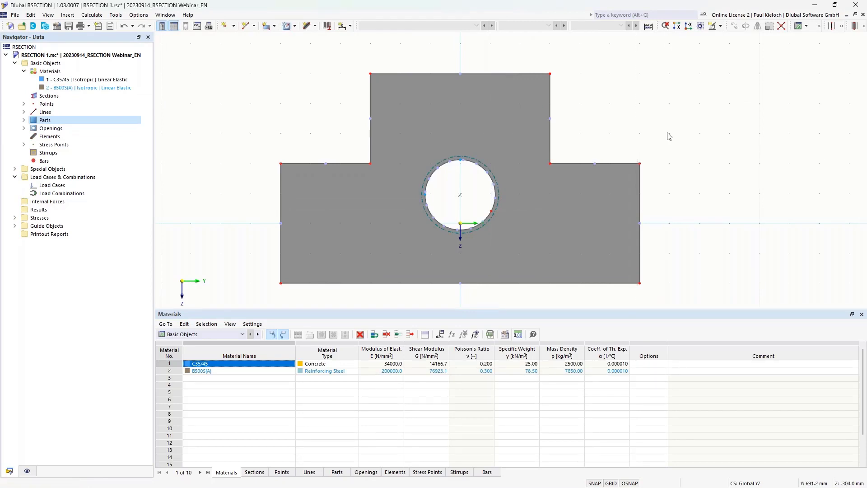
# Divide the circular boundary line of the opening using 15 intermediate points
pyautogui.rightClick(446, 168)
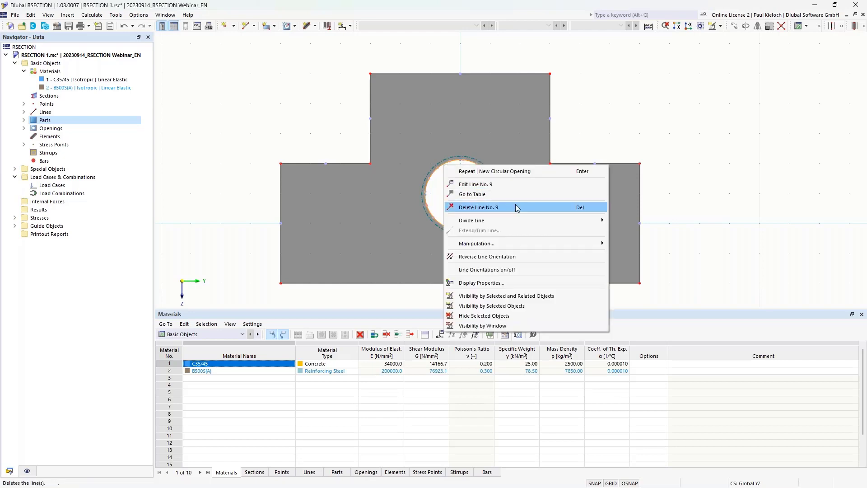
pyautogui.moveTo(523, 220)
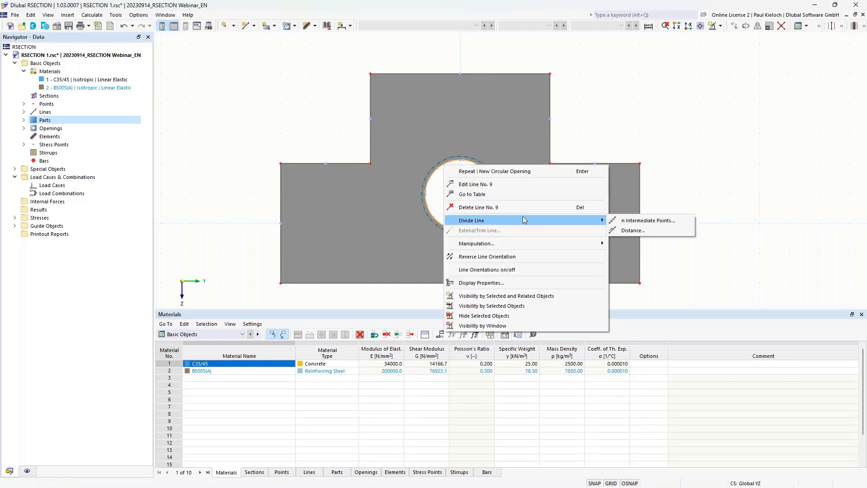
pyautogui.click(675, 221)
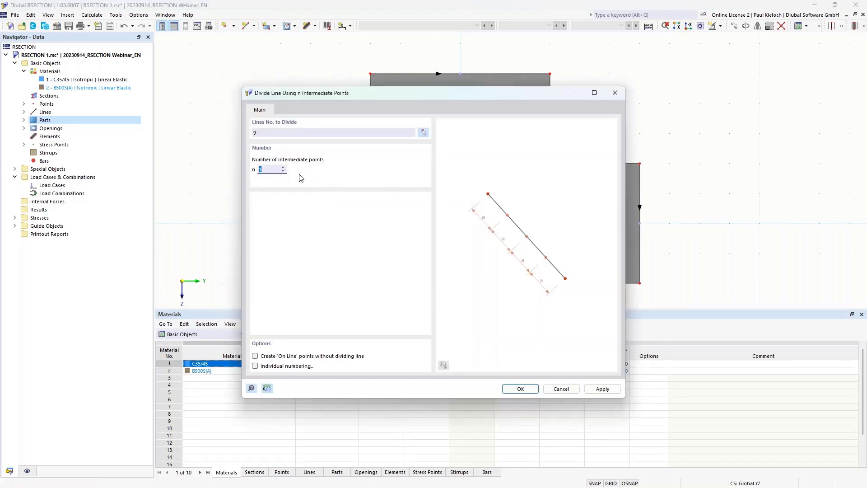
pyautogui.write('15')
pyautogui.click(534, 391)
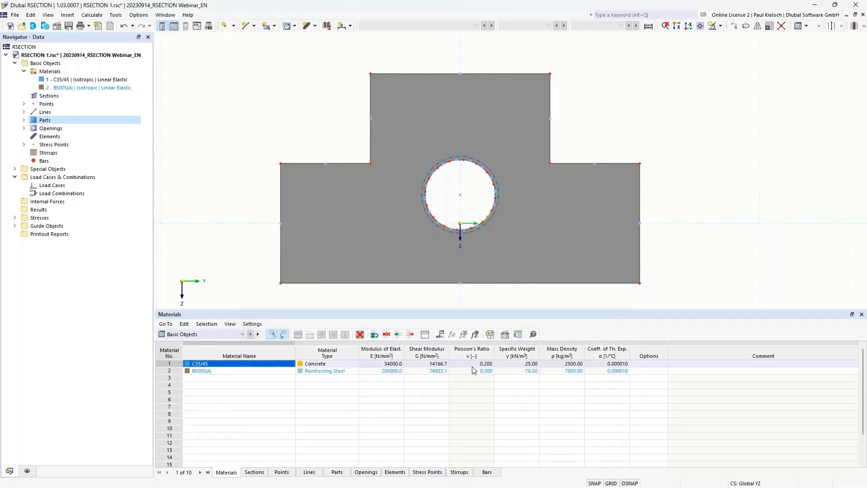
# Change the line type of all the opening's arc segments, lines 9 to 24, from Arc to Polyline
pyautogui.click(309, 472)
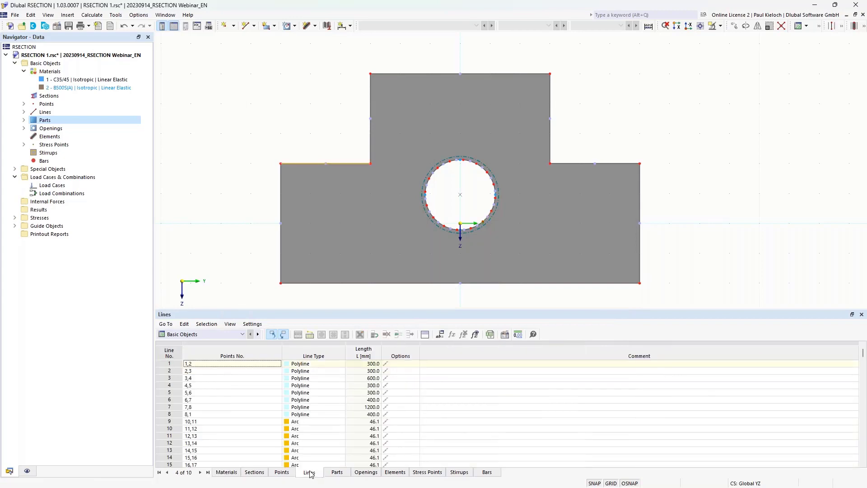
pyautogui.click(306, 423)
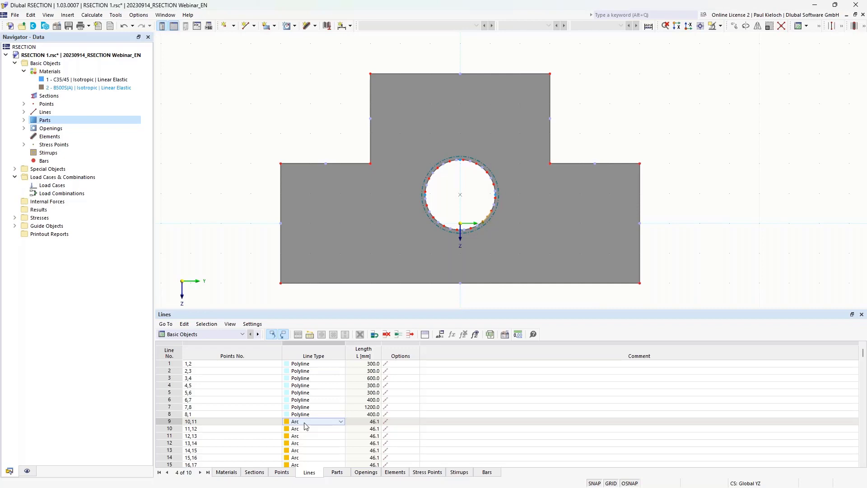
pyautogui.write('p')
pyautogui.press('Return')
pyautogui.write('p')
pyautogui.press('Return')
pyautogui.write('p')
pyautogui.press('Return')
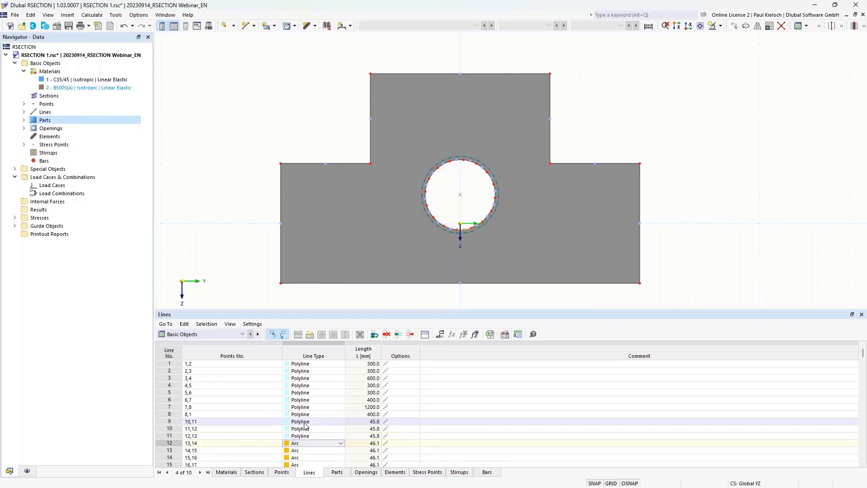
pyautogui.write('p')
pyautogui.press('Return')
pyautogui.write('p')
pyautogui.press('Return')
pyautogui.write('p')
pyautogui.press('Return')
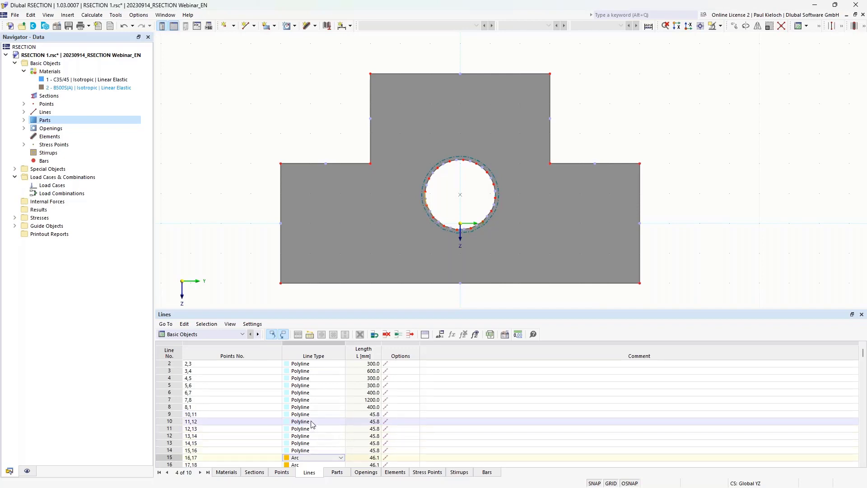
pyautogui.scroll(-4, 311, 423)
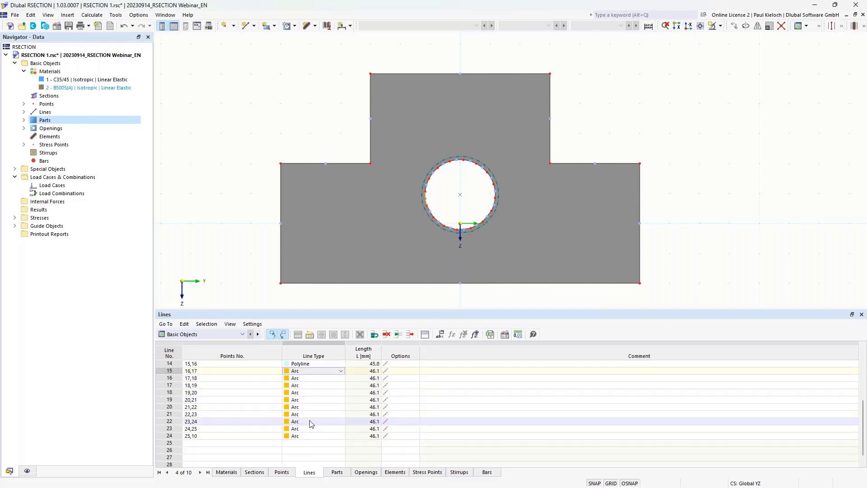
pyautogui.press('p')
pyautogui.press('Return')
pyautogui.press('p')
pyautogui.press('Return')
pyautogui.press('p')
pyautogui.press('Return')
pyautogui.press('p')
pyautogui.press('Return')
pyautogui.press('p')
pyautogui.press('Return')
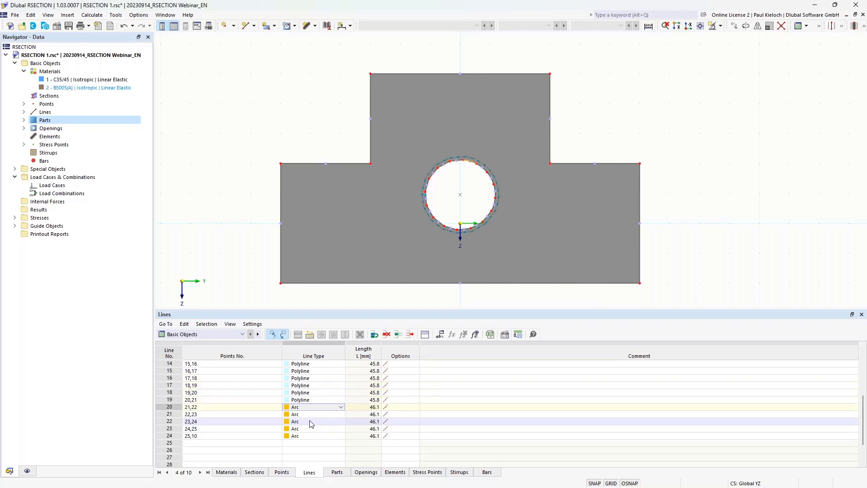
pyautogui.press('p')
pyautogui.press('Return')
pyautogui.press('p')
pyautogui.press('Return')
pyautogui.press('p')
pyautogui.press('Return')
pyautogui.press('p')
pyautogui.press('Return')
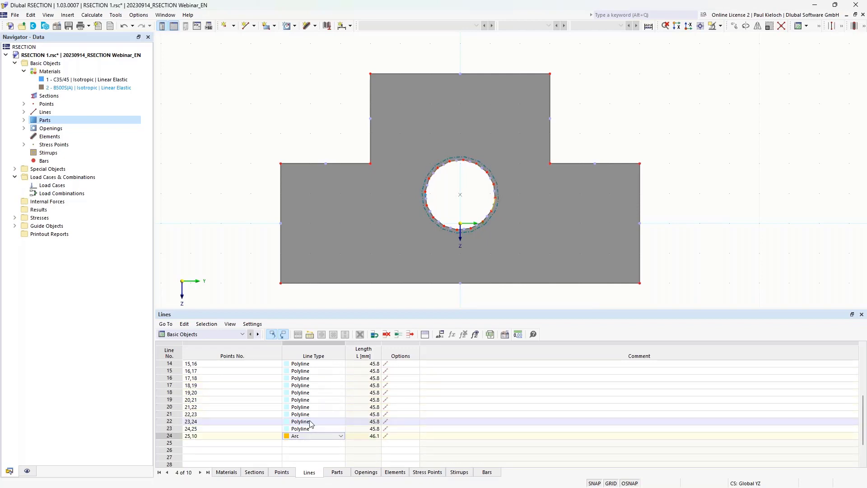
pyautogui.press('p')
pyautogui.press('Return')
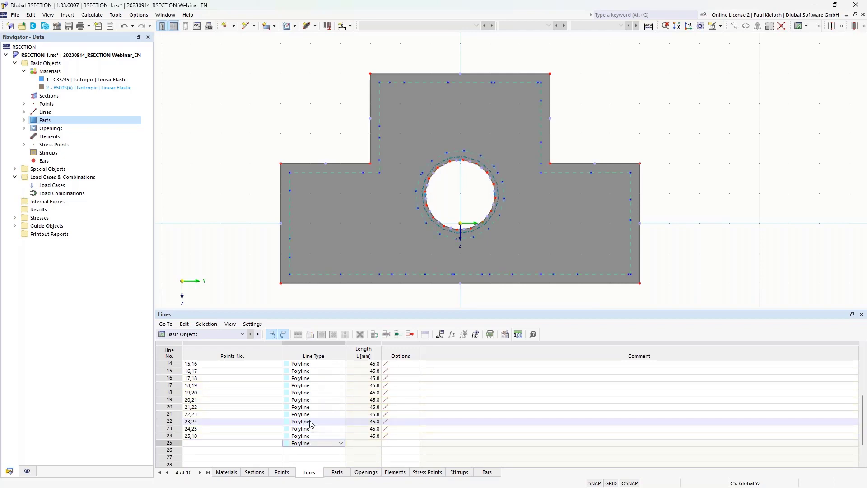
# Save the stepped section model and close it
pyautogui.click(646, 117)
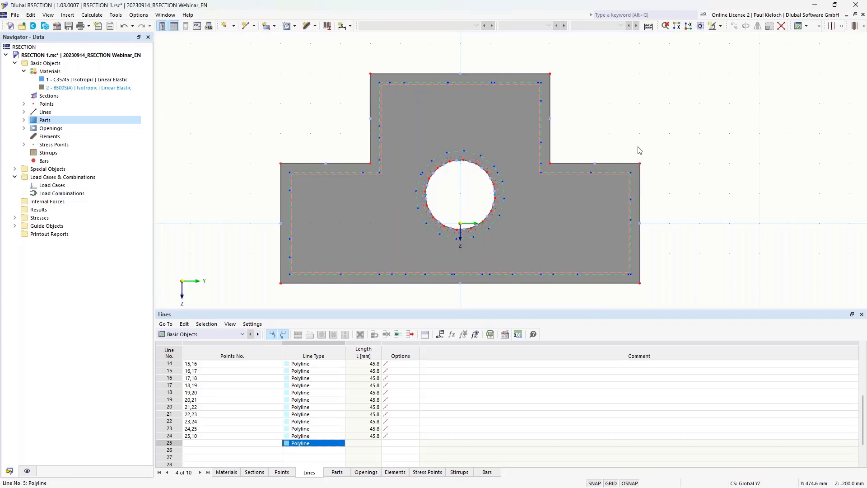
pyautogui.moveTo(702, 182); pyautogui.dragTo(706, 173, button='middle')
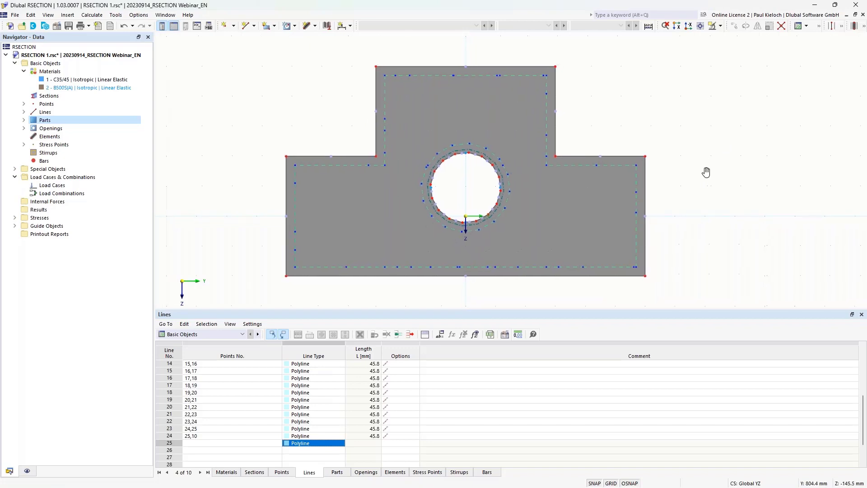
pyautogui.moveTo(304, 95); pyautogui.dragTo(277, 98, button='middle')
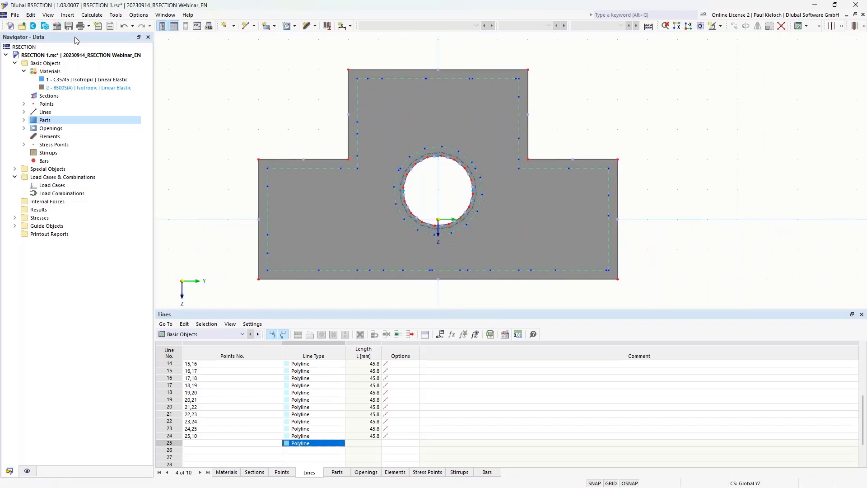
pyautogui.click(69, 25)
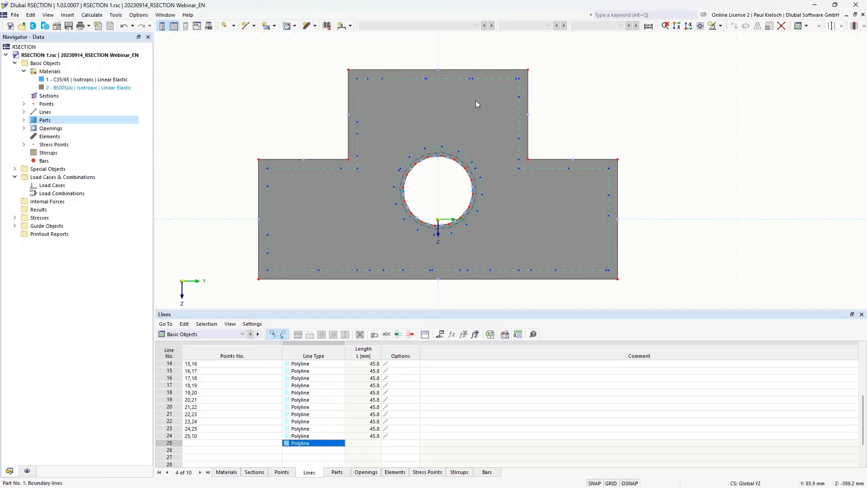
pyautogui.click(863, 15)
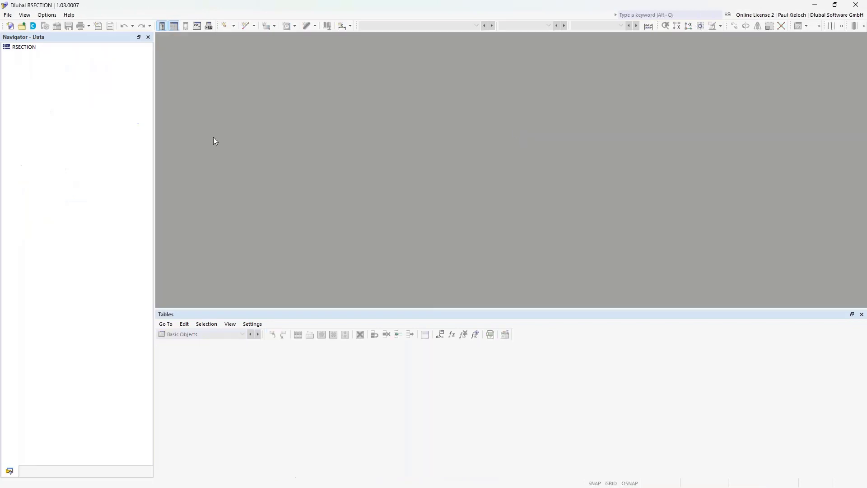
# Choose the DXF file Bridge-Cross-Section for import as a new model
pyautogui.click(8, 16)
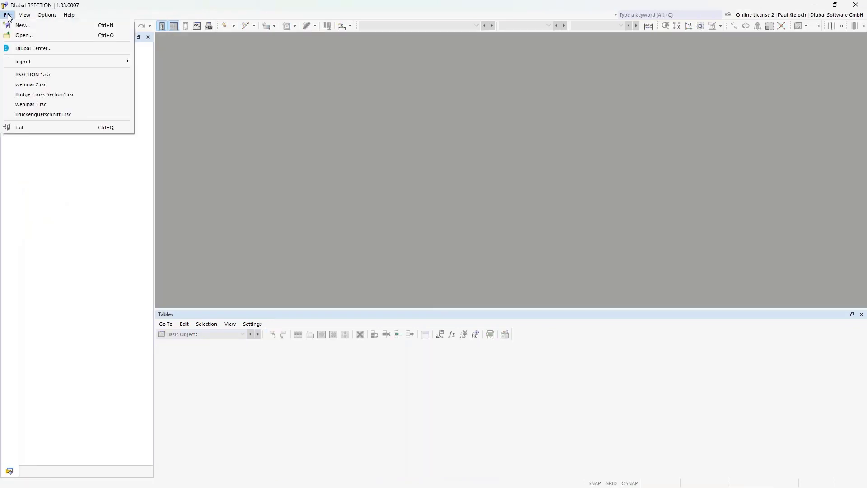
pyautogui.moveTo(41, 62)
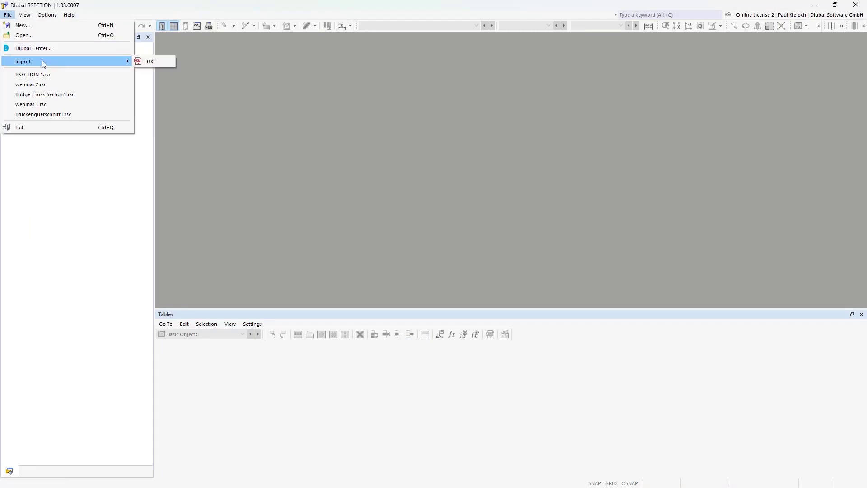
pyautogui.click(161, 61)
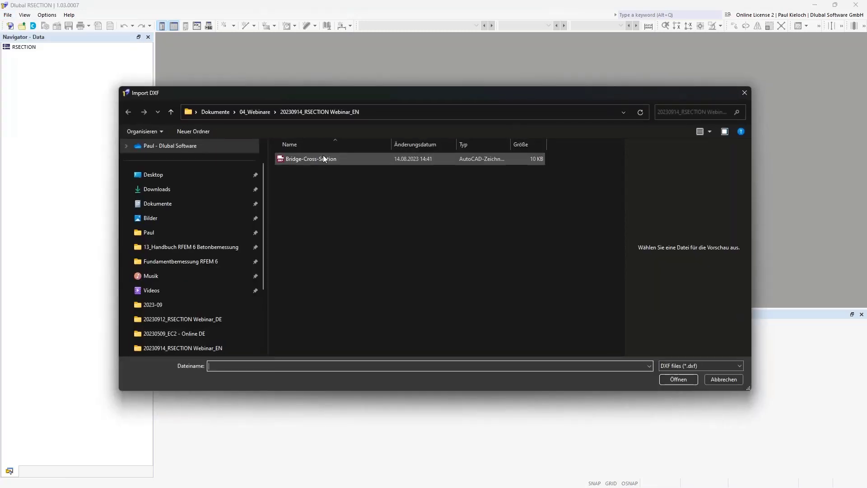
pyautogui.click(325, 160)
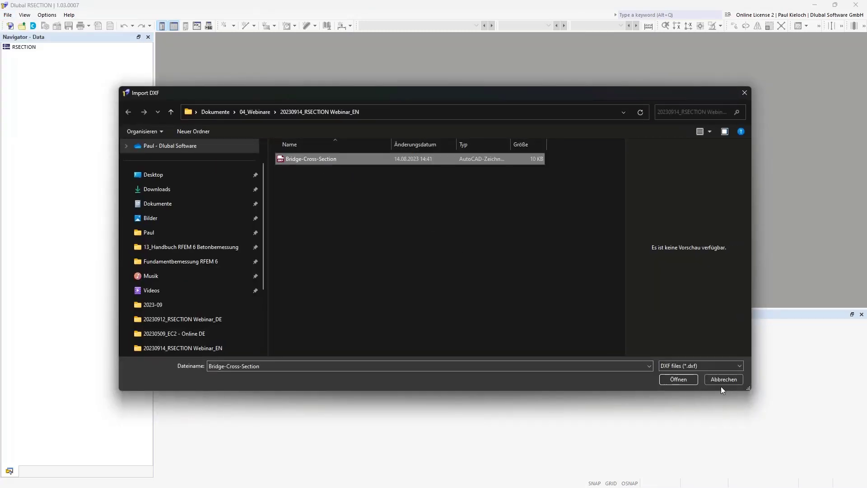
pyautogui.click(678, 379)
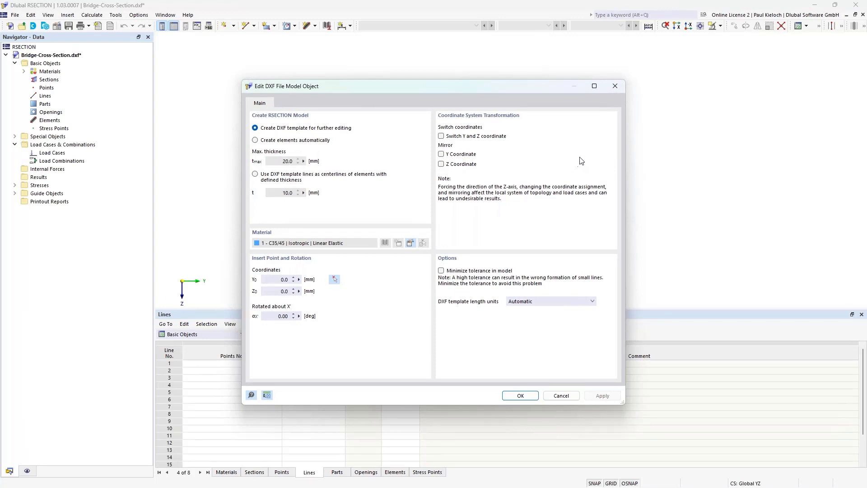
# Import the DXF template with the Z coordinate mirrored and length units set to m, and dismiss the import log
pyautogui.click(442, 165)
pyautogui.click(560, 301)
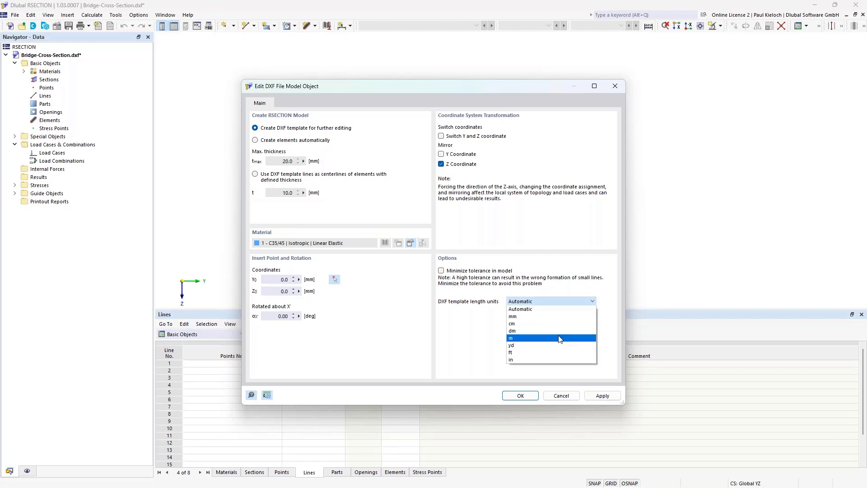
pyautogui.click(560, 339)
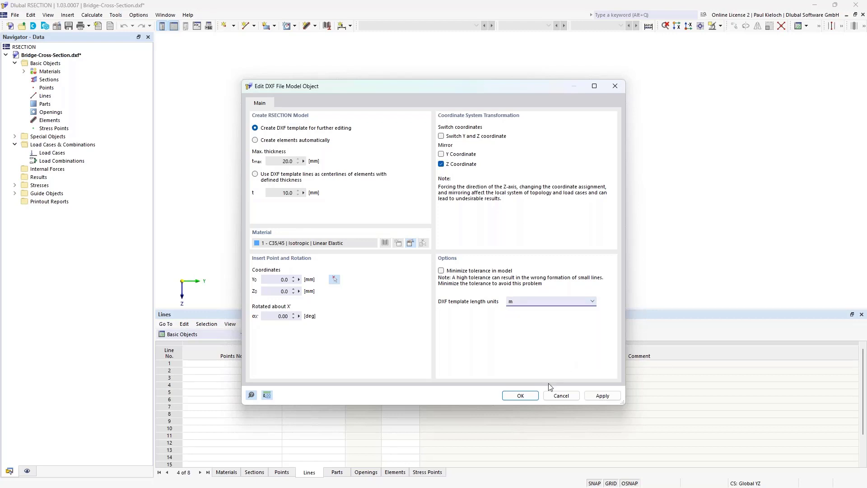
pyautogui.click(529, 396)
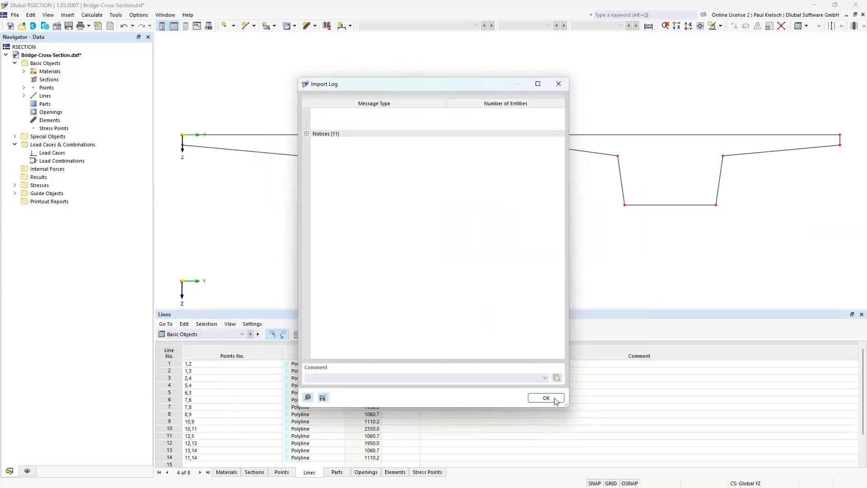
pyautogui.click(559, 82)
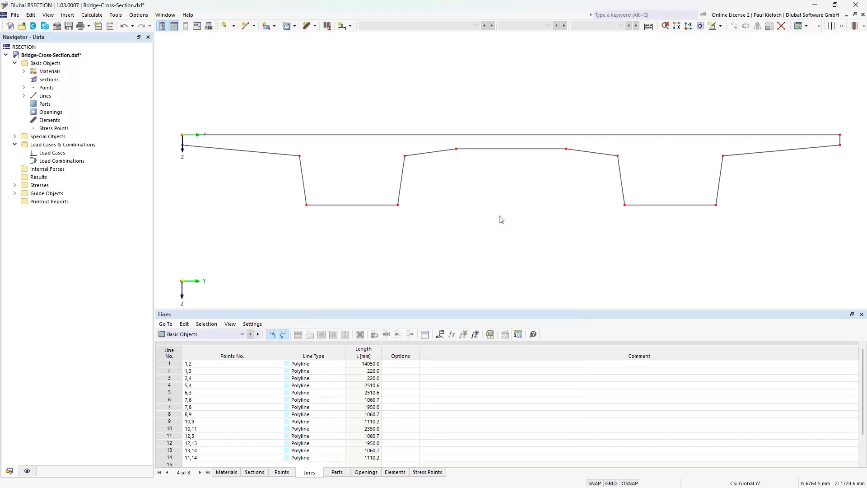
# Create a new part of material C35/45 using all lines of the imported bridge outline as boundary lines
pyautogui.scroll(-2, 501, 219)
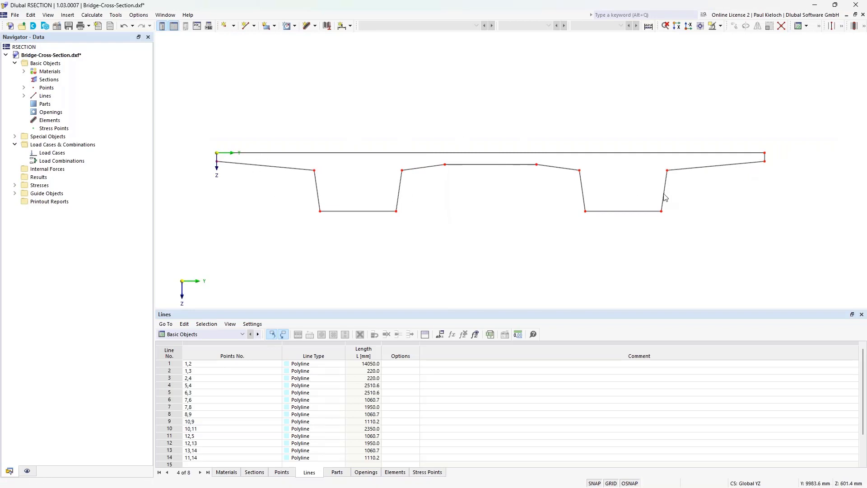
pyautogui.rightClick(45, 104)
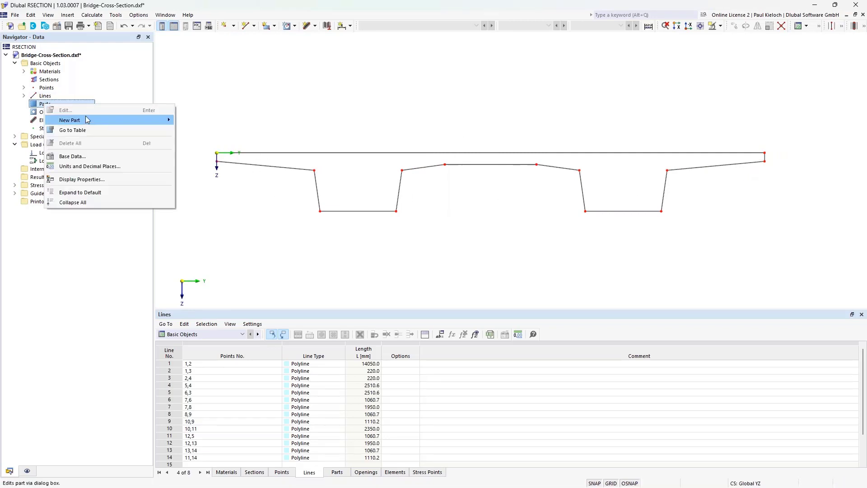
pyautogui.moveTo(89, 119)
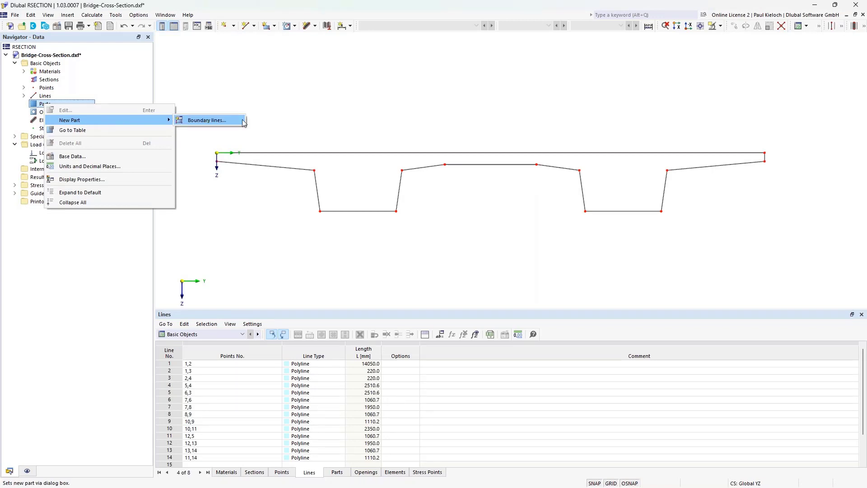
pyautogui.click(243, 121)
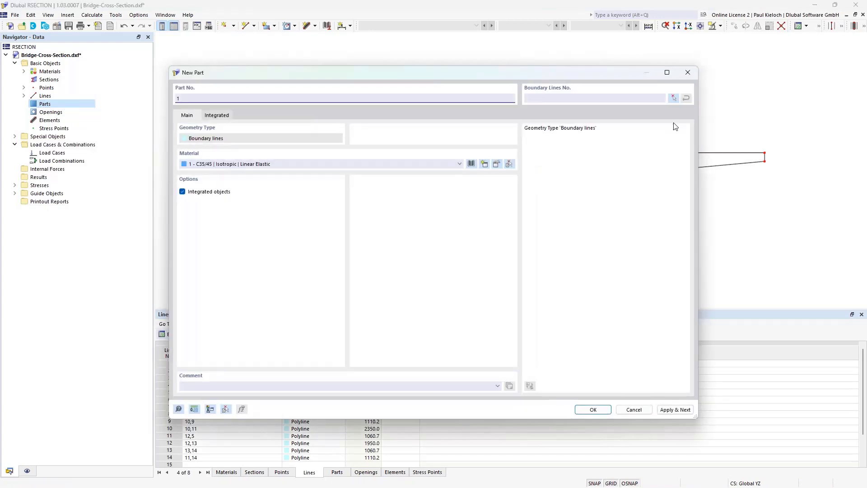
pyautogui.click(673, 99)
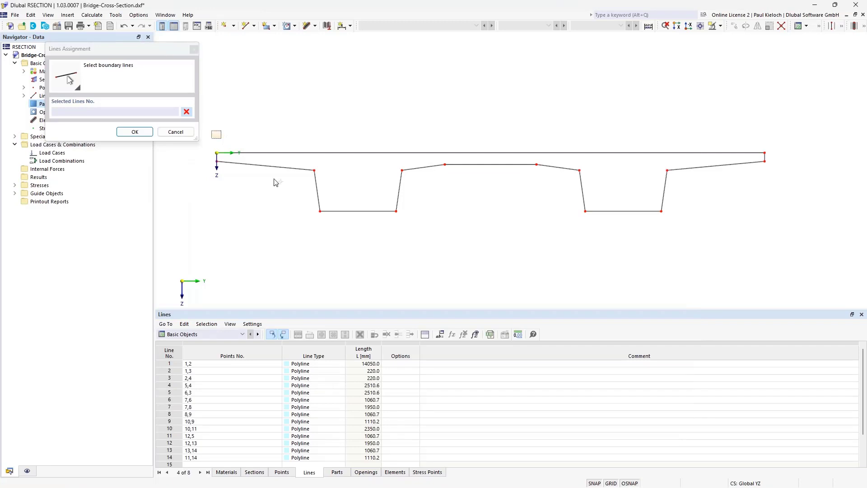
pyautogui.moveTo(212, 131); pyautogui.dragTo(817, 240)
pyautogui.click(135, 131)
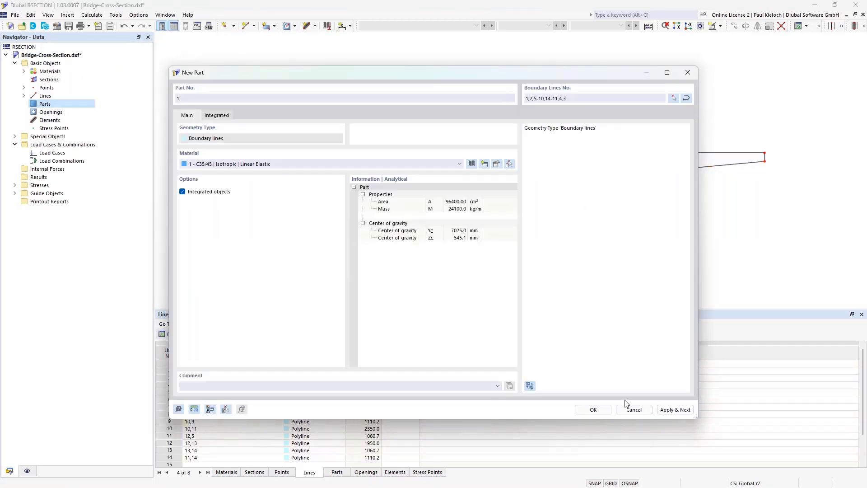
pyautogui.click(599, 409)
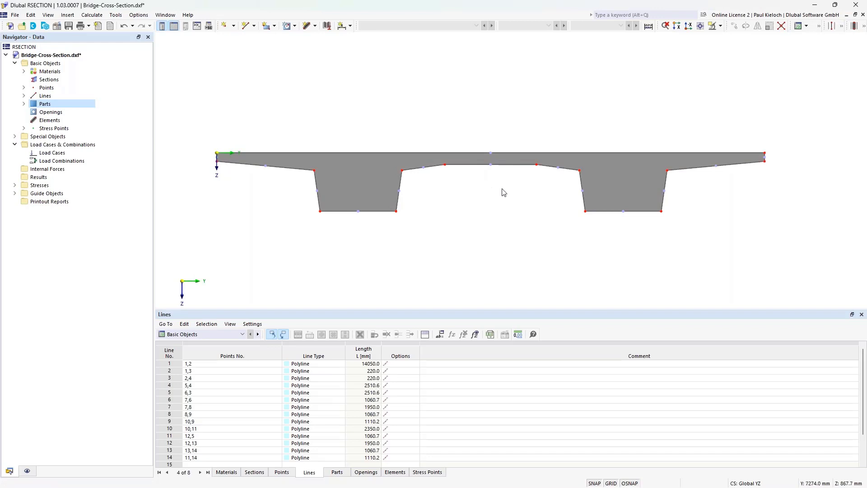
# Save the imported bridge cross-section as a new RSECTION file named RSECTION 2 in the webinar folder
pyautogui.click(16, 15)
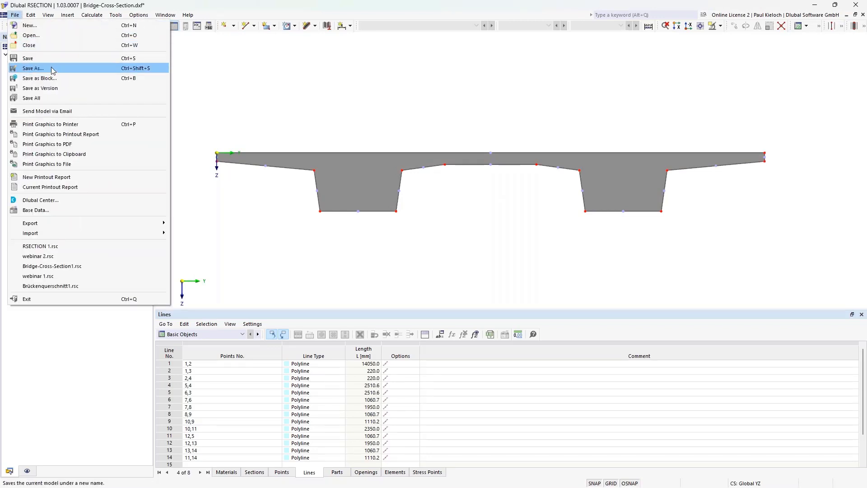
pyautogui.click(36, 64)
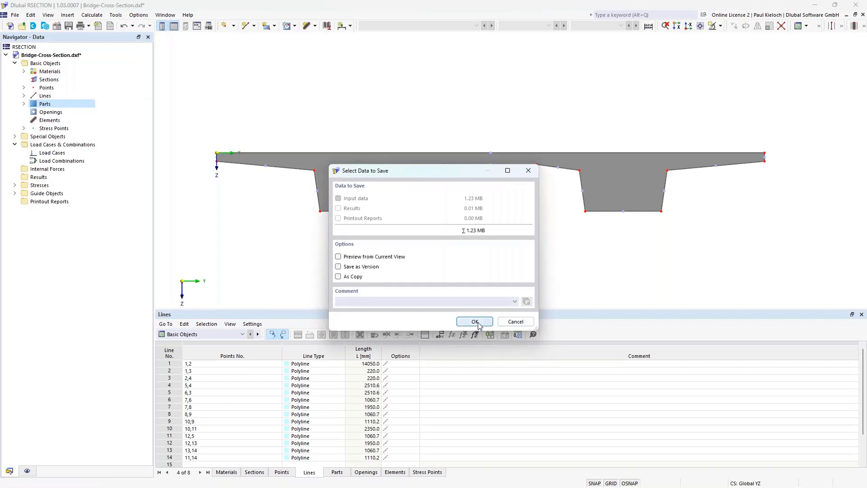
pyautogui.click(478, 324)
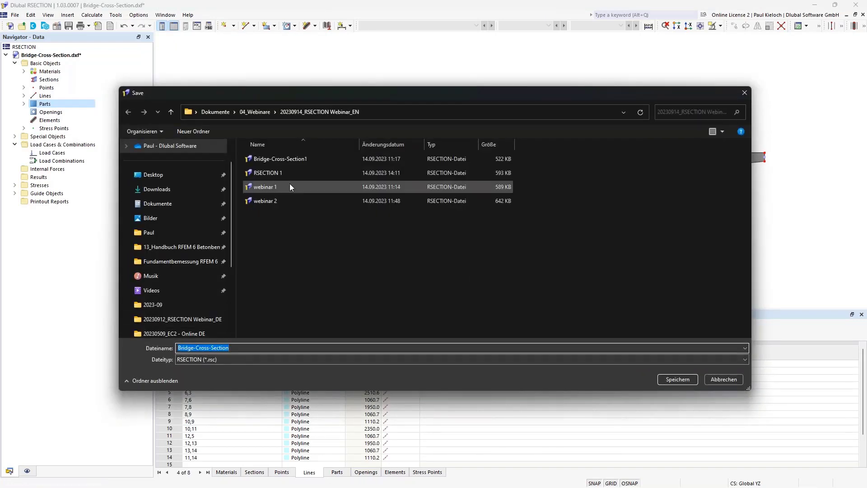
pyautogui.click(289, 172)
pyautogui.click(256, 347)
pyautogui.click(256, 348)
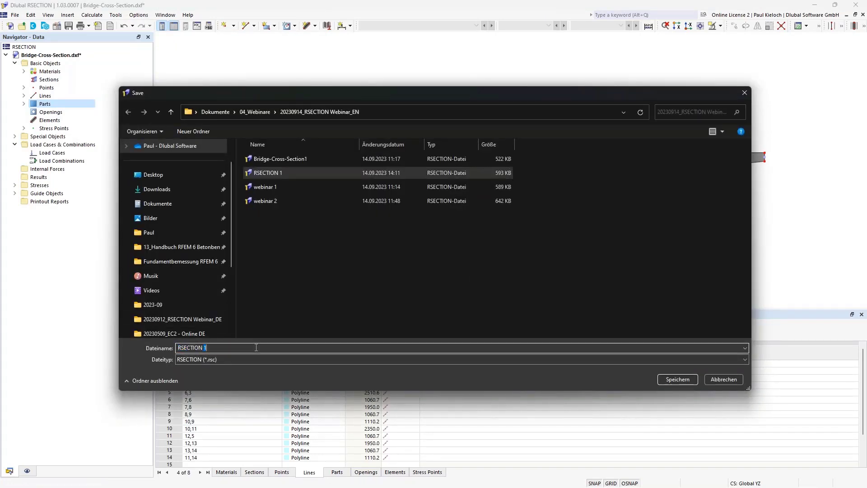
pyautogui.press('BackSpace')
pyautogui.write('2')
pyautogui.click(272, 305)
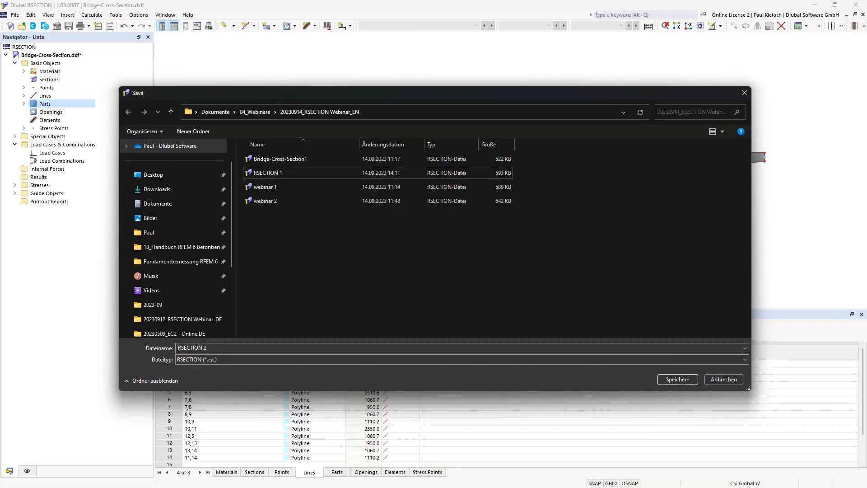
pyautogui.click(689, 378)
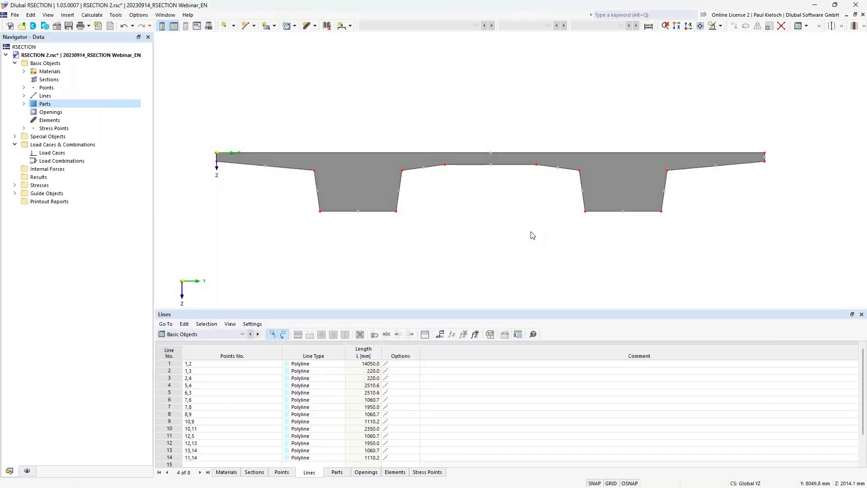
# Activate concrete reinforcement in the model's base data and set the default concrete cover to 55 mm
pyautogui.rightClick(87, 55)
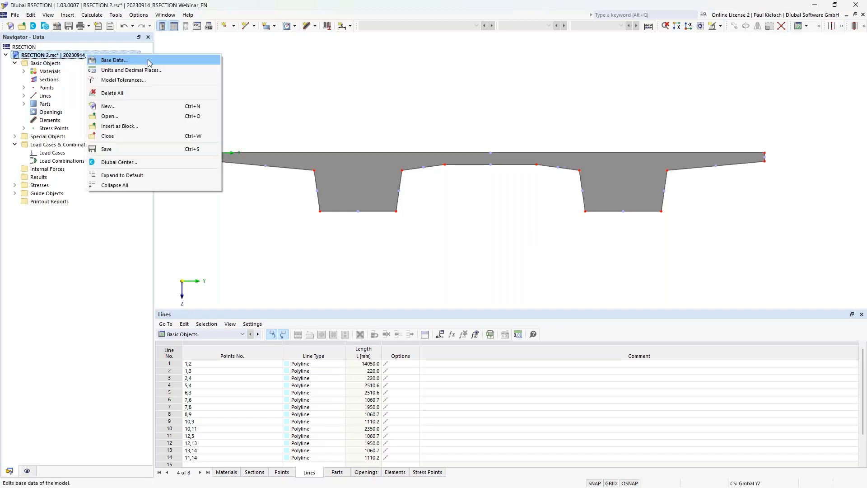
pyautogui.click(122, 64)
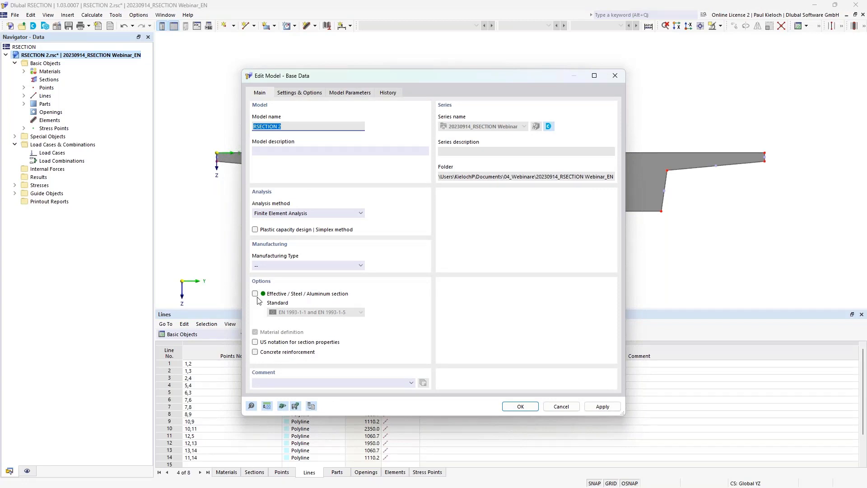
pyautogui.click(282, 354)
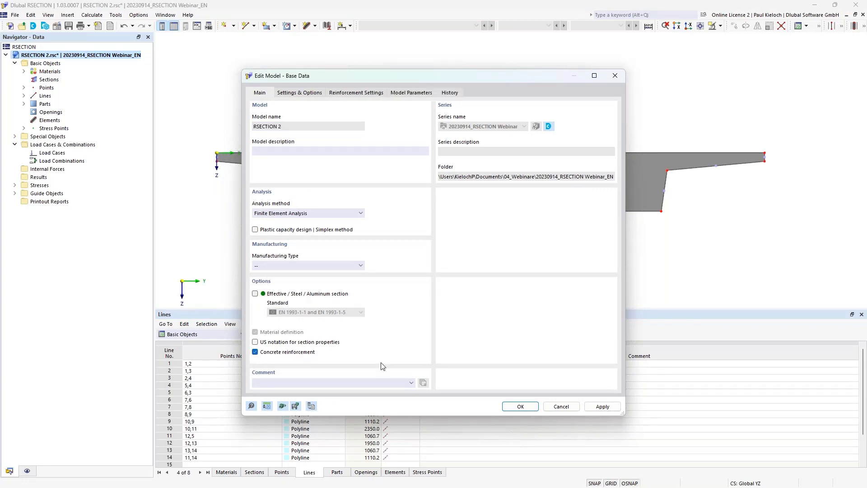
pyautogui.click(357, 93)
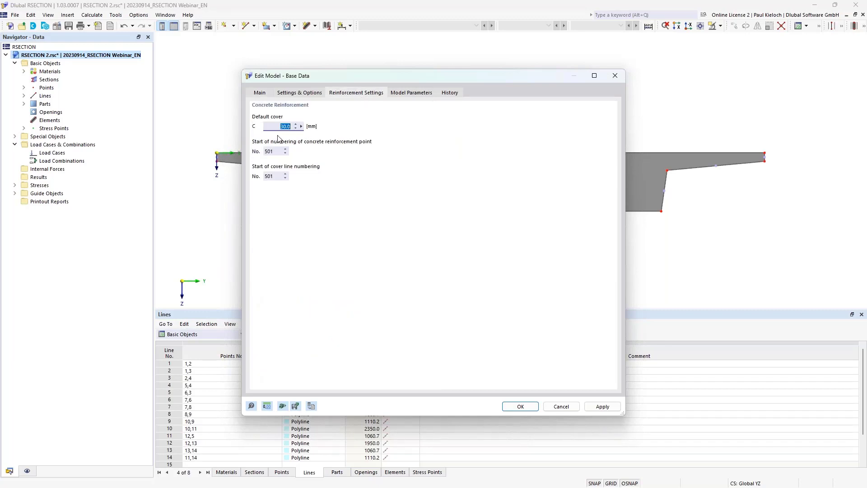
pyautogui.write('55')
pyautogui.click(527, 409)
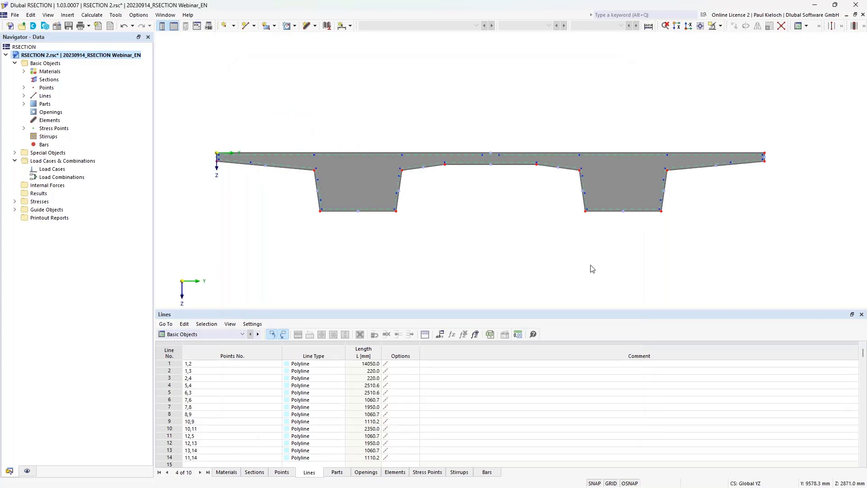
# Save the bridge cross-section model and close it
pyautogui.scroll(4, 325, 178)
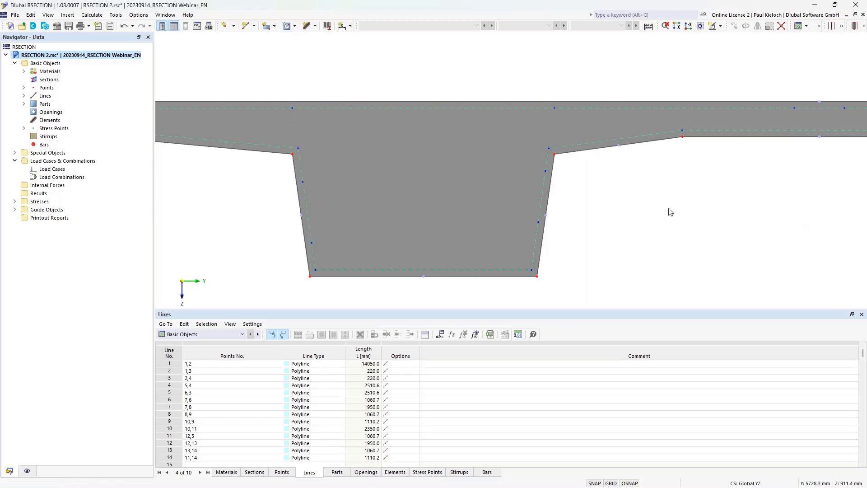
pyautogui.scroll(-2, 668, 209)
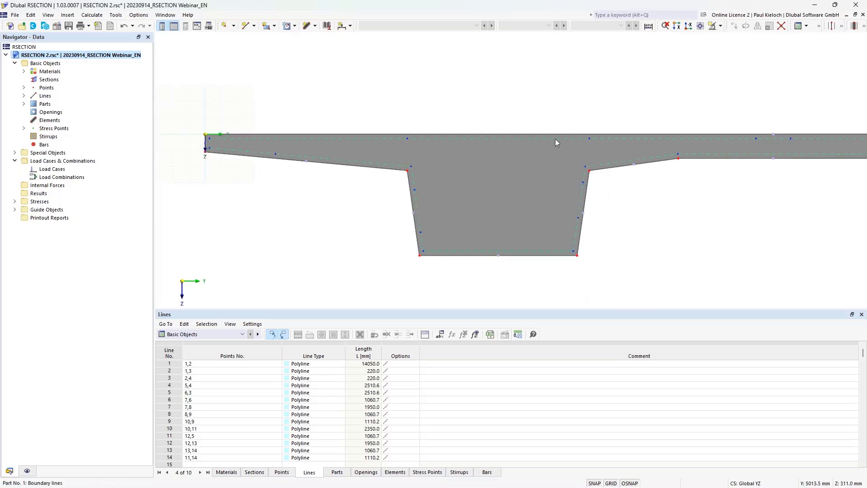
pyautogui.click(68, 28)
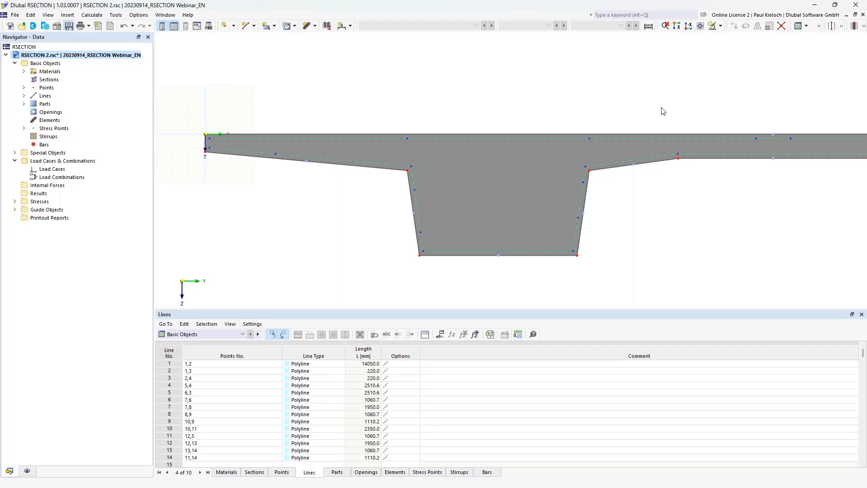
pyautogui.click(862, 15)
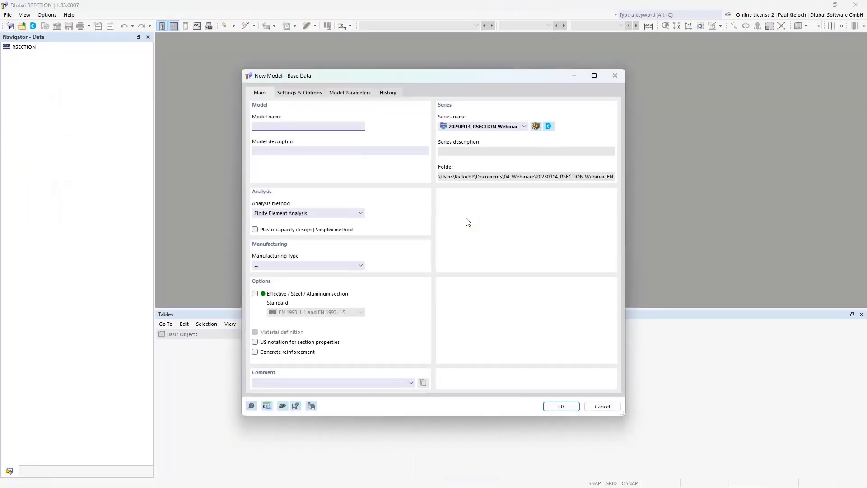
# Create a new model named RSECTION 3 with the concrete reinforcement option activated
pyautogui.write('RSECTION 3')
pyautogui.click(255, 353)
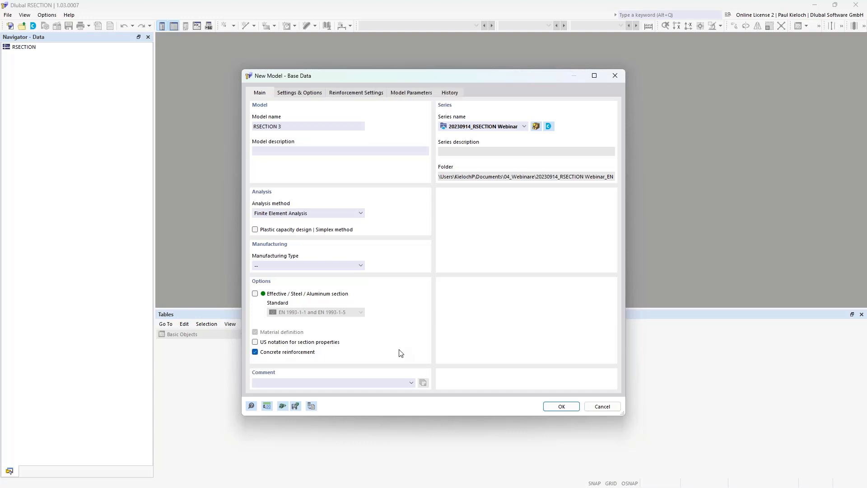
pyautogui.click(360, 95)
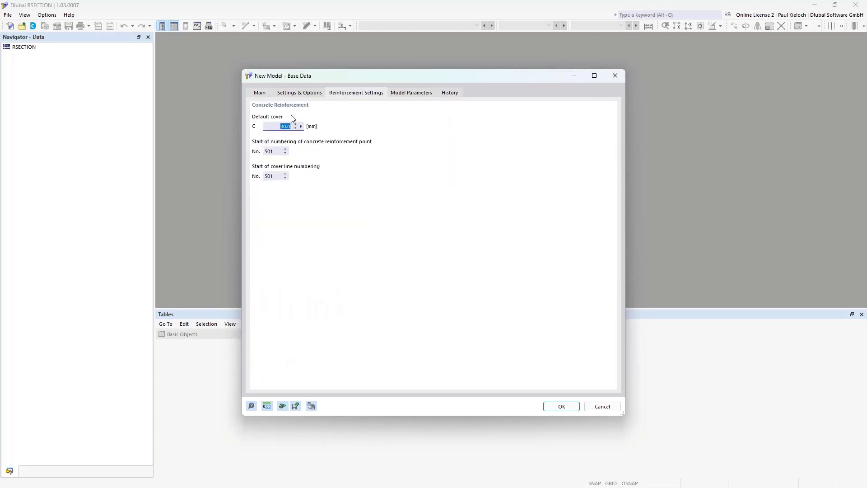
pyautogui.click(261, 93)
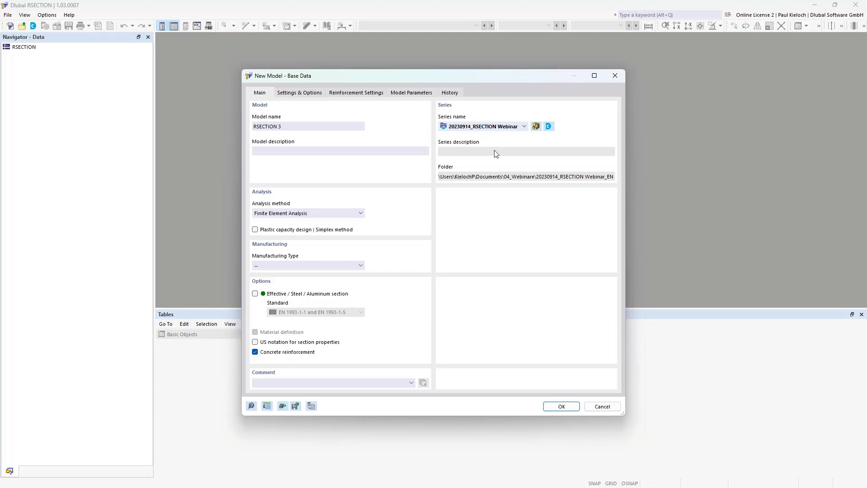
pyautogui.click(562, 406)
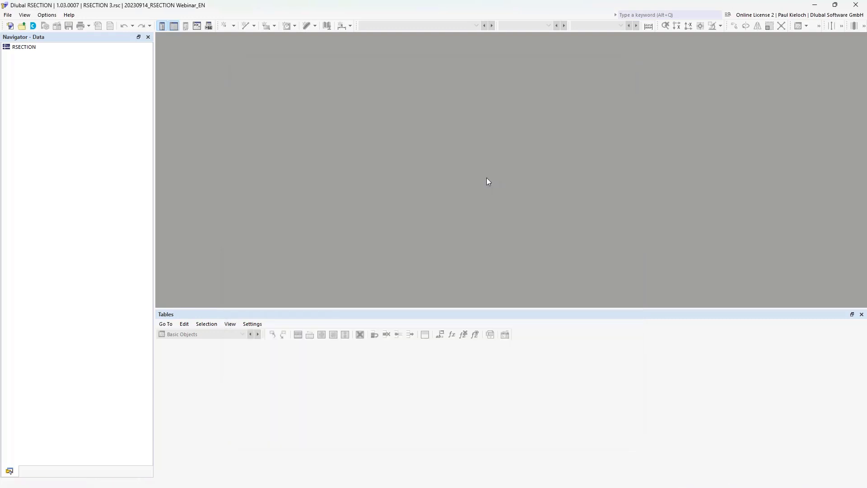
# Start a new section and choose the Massive Double T-Section with Chamfered Inner Corners from the section library
pyautogui.scroll(8, 510, 166)
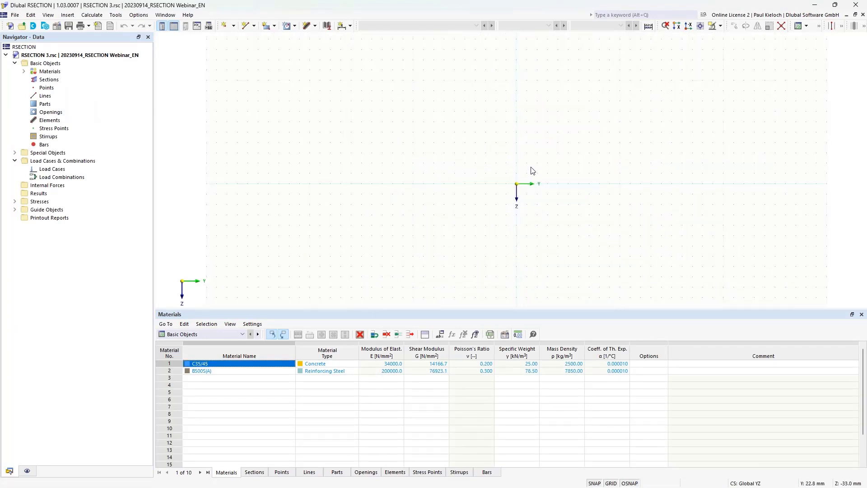
pyautogui.moveTo(531, 167); pyautogui.dragTo(502, 170, button='middle')
pyautogui.rightClick(44, 79)
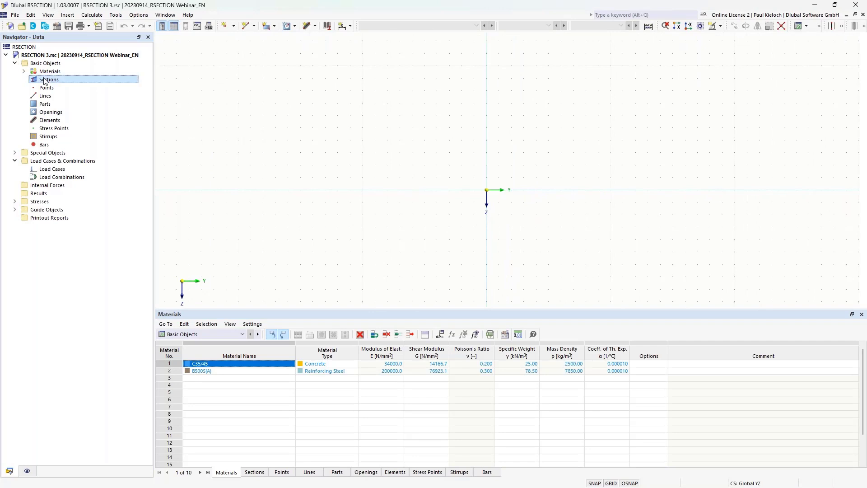
pyautogui.click(111, 96)
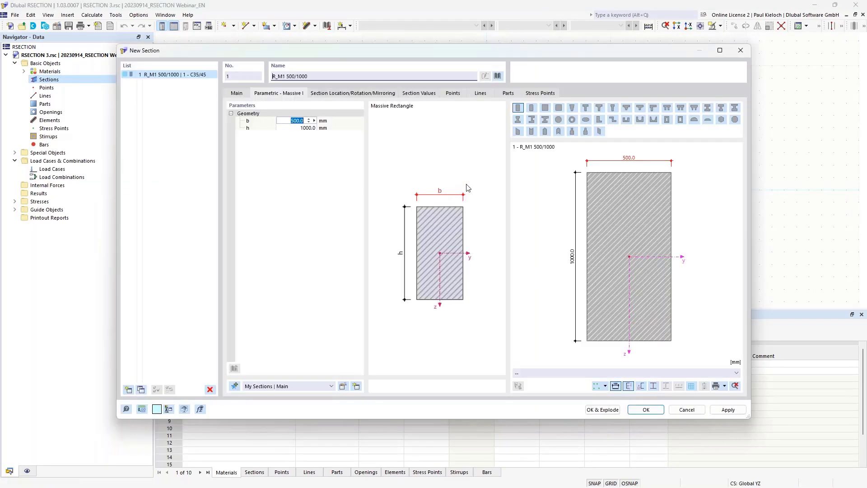
pyautogui.click(497, 77)
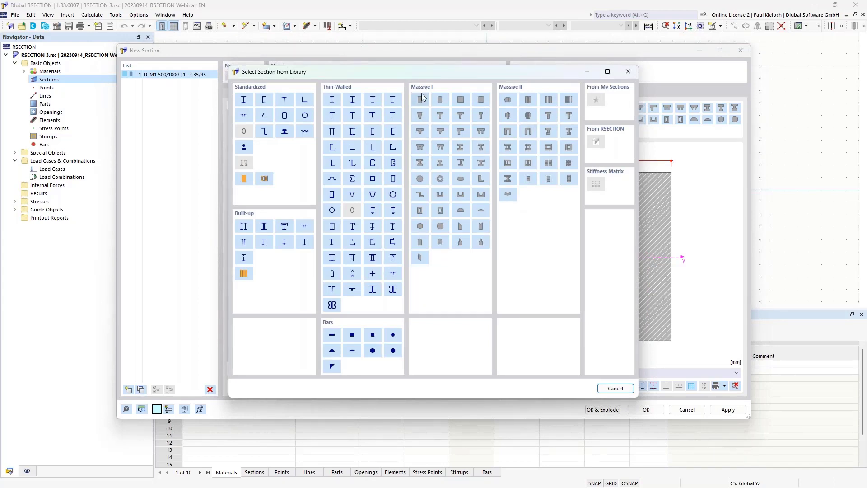
pyautogui.click(420, 149)
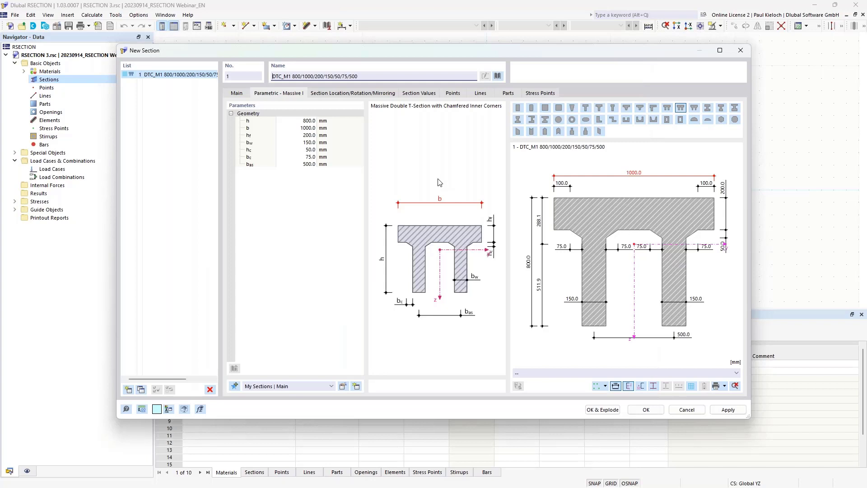
# Set the double T-section's width b to 1200 mm, bw to 200 mm, bc to 50 mm and bas to 600 mm, and create it
pyautogui.click(307, 77)
pyautogui.press('Delete')
pyautogui.write('2')
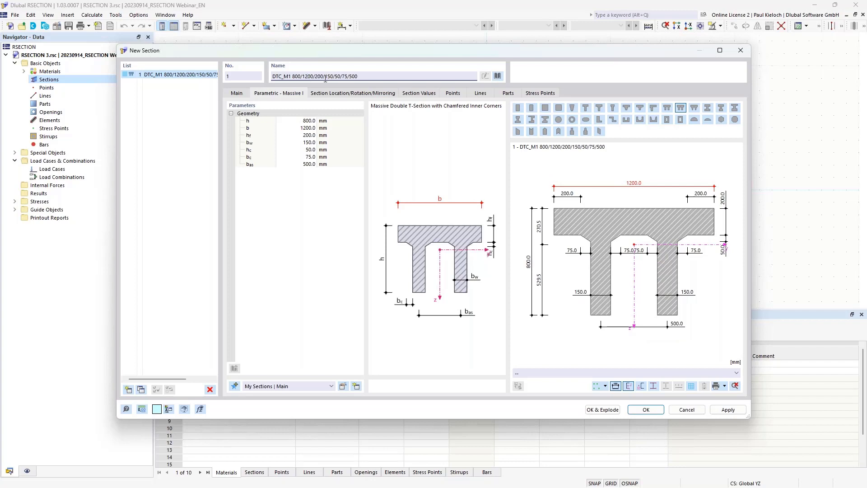
pyautogui.moveTo(324, 77); pyautogui.dragTo(331, 77)
pyautogui.write('20')
pyautogui.moveTo(342, 76); pyautogui.dragTo(347, 76)
pyautogui.write('50')
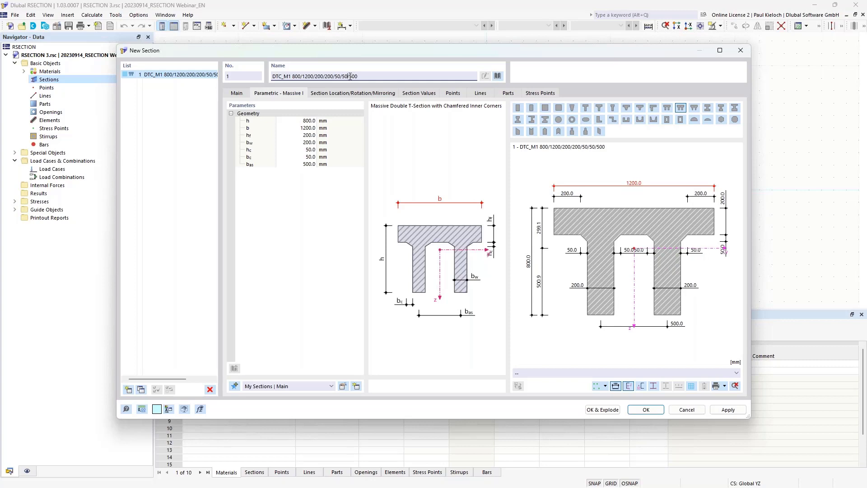
pyautogui.moveTo(349, 76); pyautogui.dragTo(396, 79)
pyautogui.write('600')
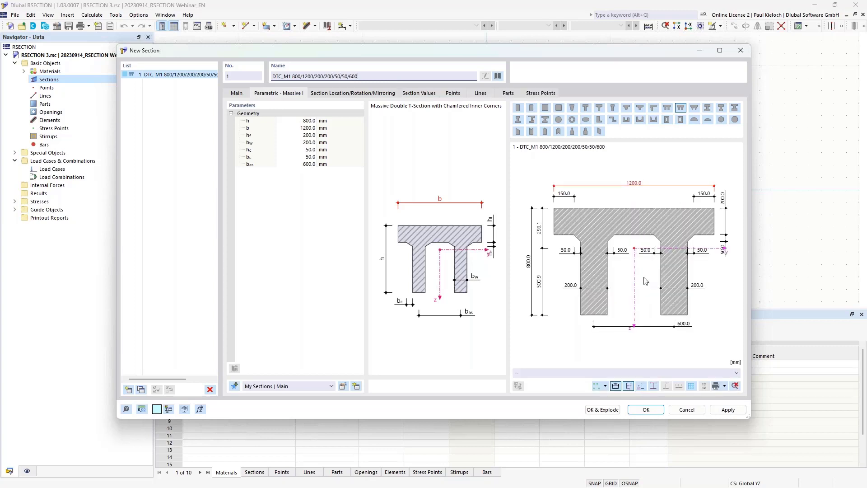
pyautogui.click(646, 409)
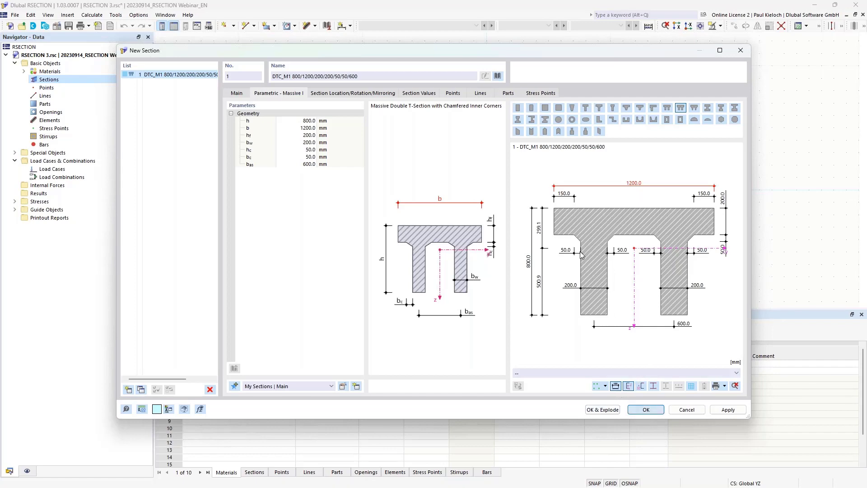
pyautogui.scroll(-4, 484, 203)
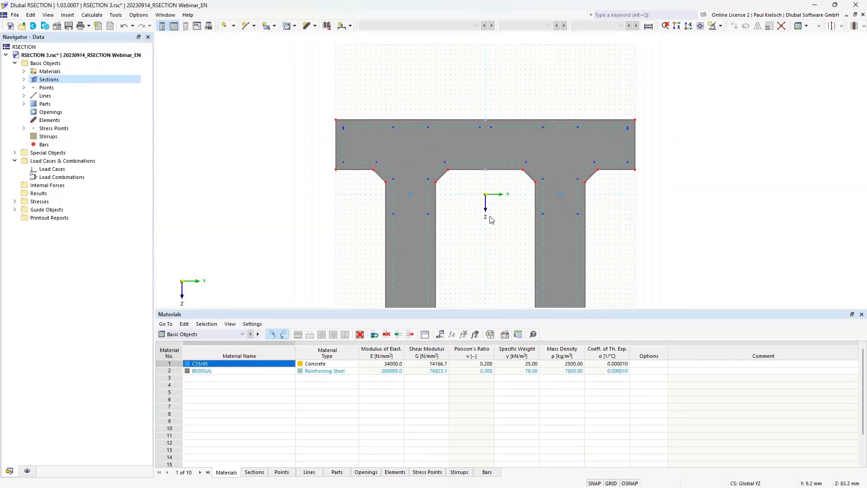
pyautogui.moveTo(491, 218); pyautogui.dragTo(480, 173, button='middle')
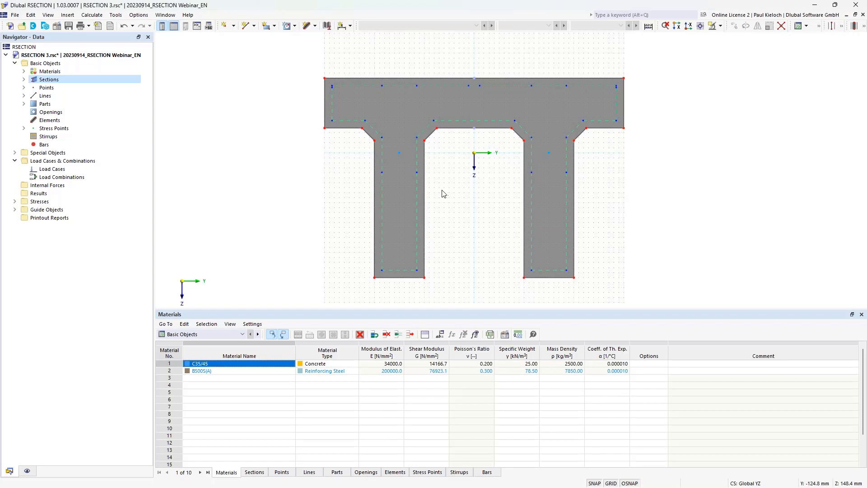
# Start a new stirrup with the B500S(A) reinforcing steel and set its stirrup diameter to 10 mm
pyautogui.click(24, 71)
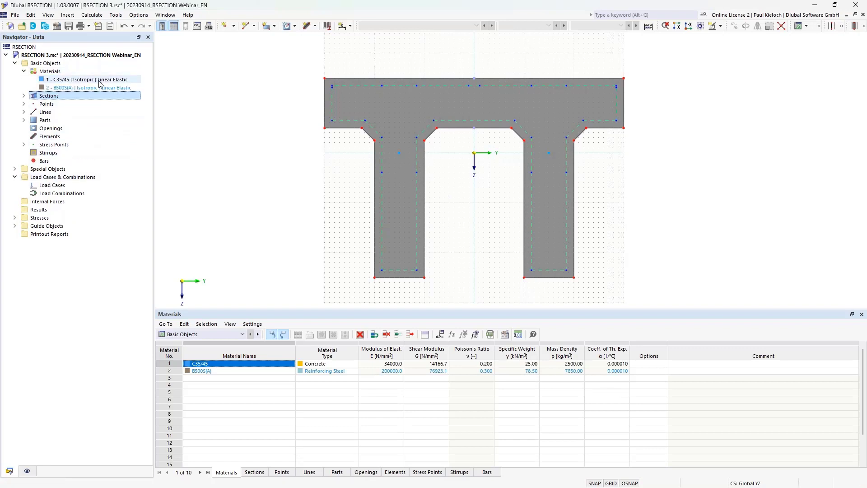
pyautogui.click(136, 88)
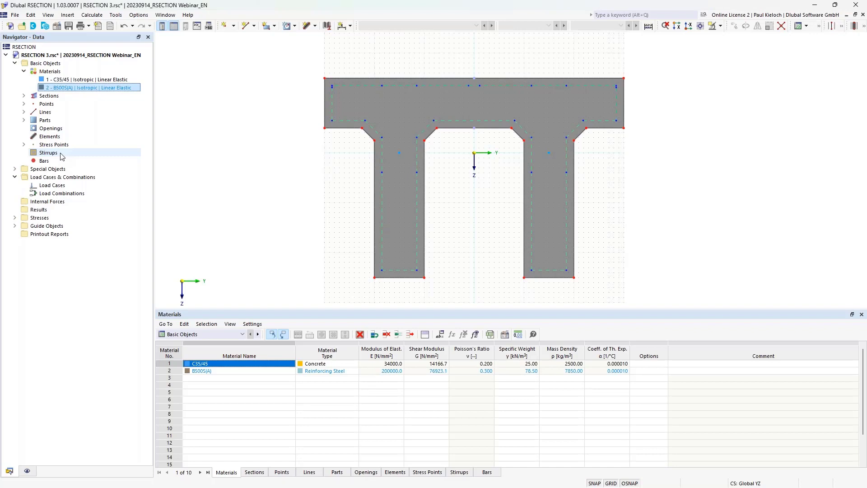
pyautogui.rightClick(61, 156)
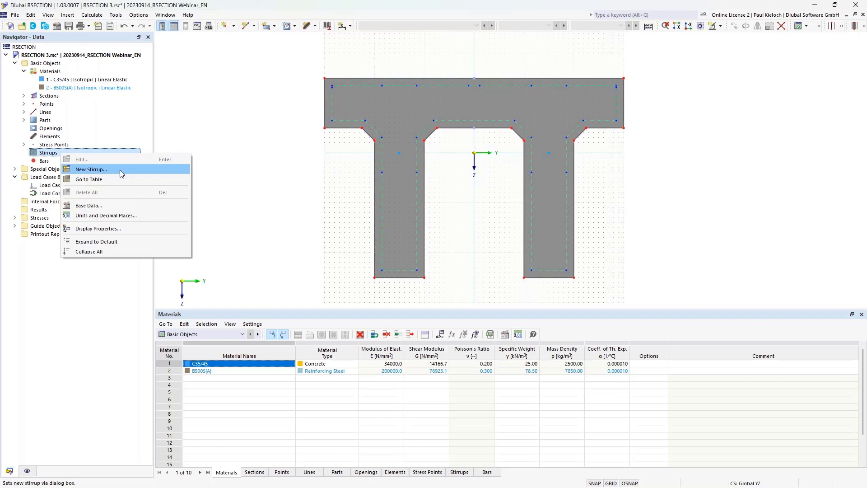
pyautogui.click(113, 168)
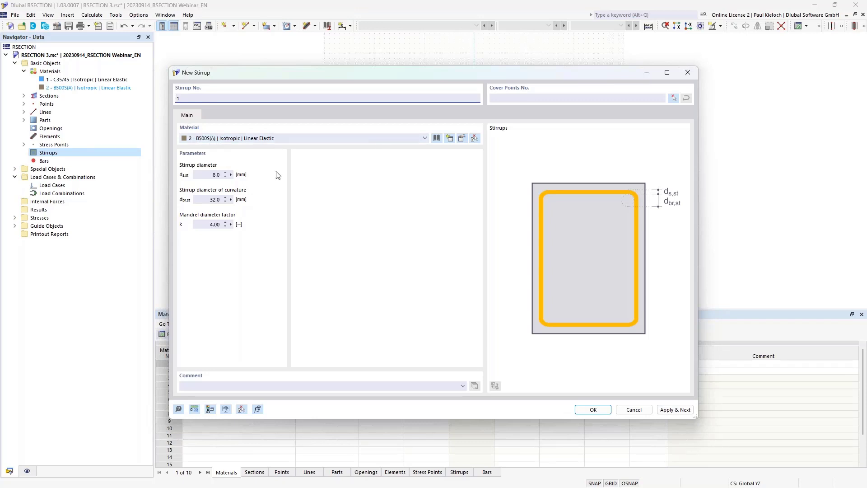
pyautogui.click(213, 175)
pyautogui.write('10')
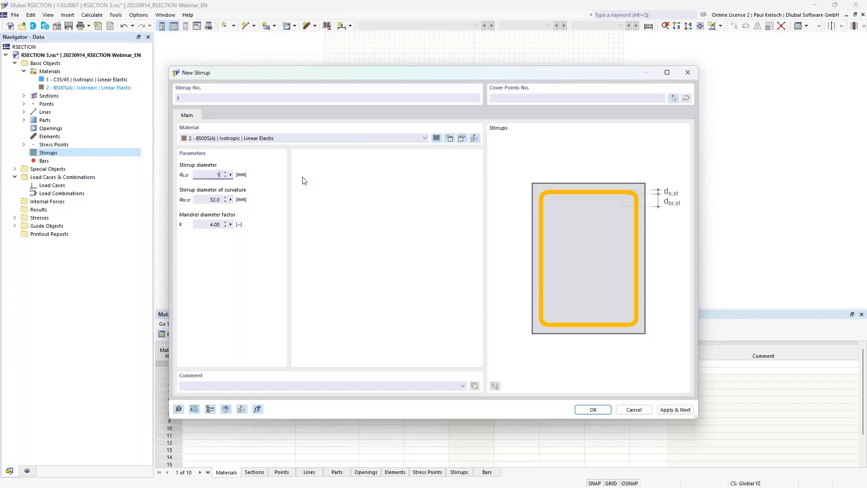
pyautogui.click(210, 199)
# Assign the flange's four outer corner cover points to the stirrup as a closed loop (514, 507, 505, 516, 514) and create it
pyautogui.click(674, 98)
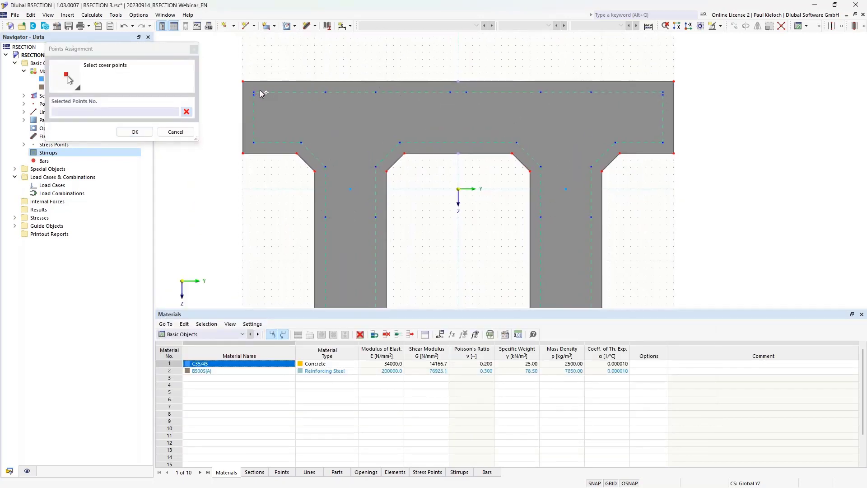
pyautogui.click(253, 92)
pyautogui.click(663, 92)
pyautogui.click(662, 142)
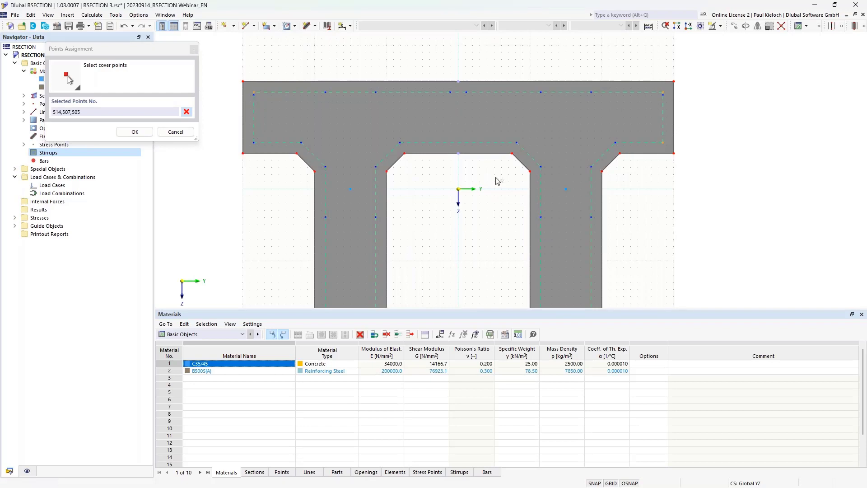
pyautogui.click(254, 143)
pyautogui.click(254, 92)
pyautogui.click(140, 135)
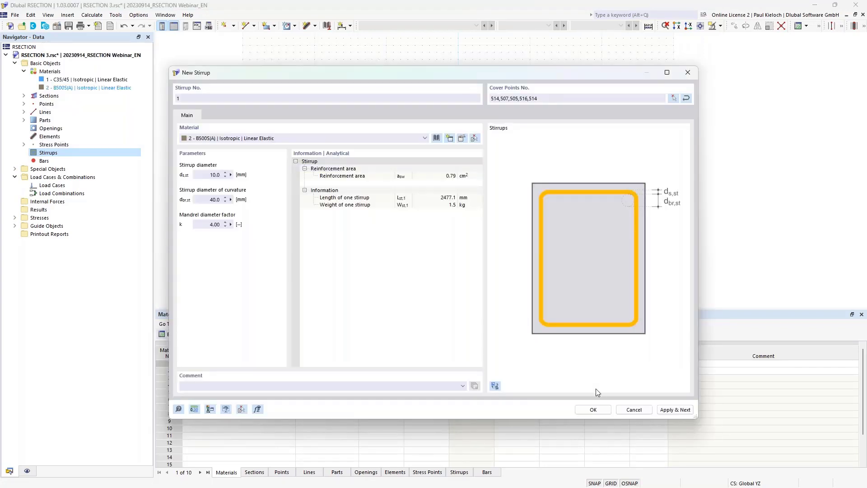
pyautogui.click(602, 409)
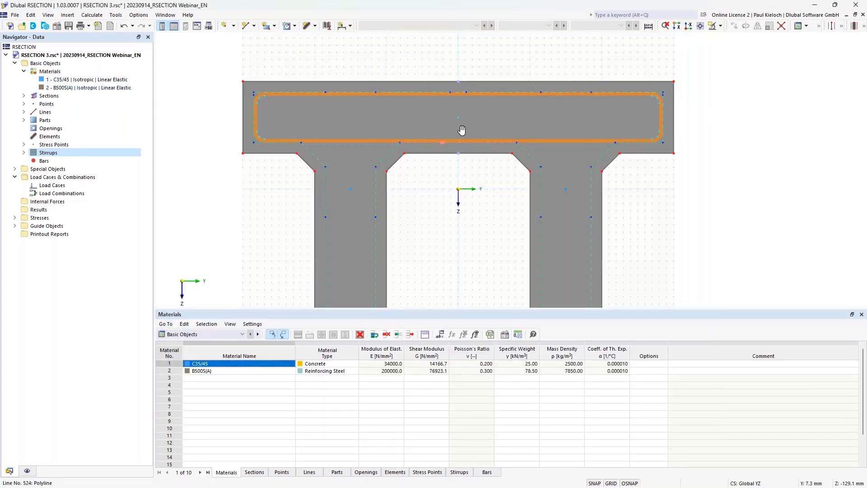
# Create a second stirrup enclosing the left web up to the flange top, through cover points 513, 512, 521, 520 and back to 513
pyautogui.moveTo(462, 130); pyautogui.dragTo(457, 66, button='middle')
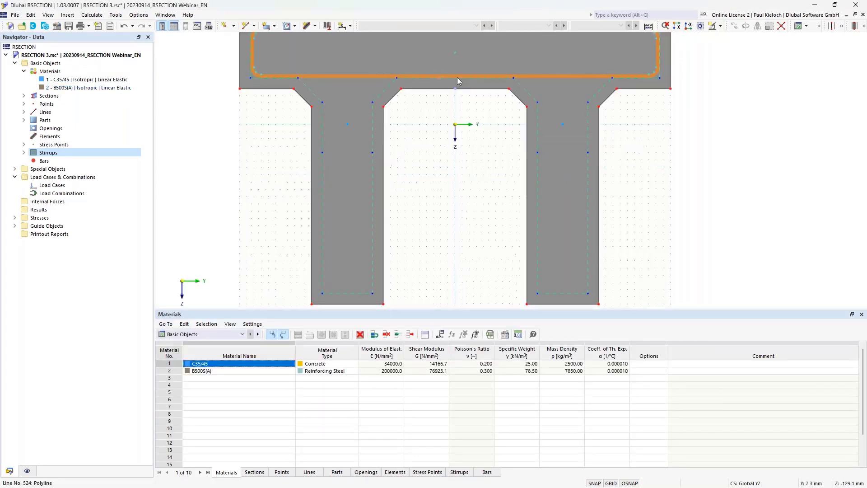
pyautogui.click(24, 152)
pyautogui.scroll(-2, 293, 139)
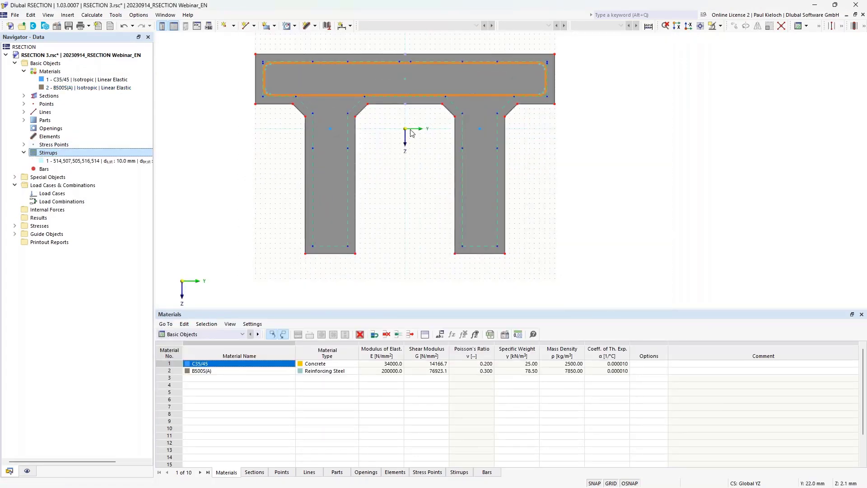
pyautogui.rightClick(88, 154)
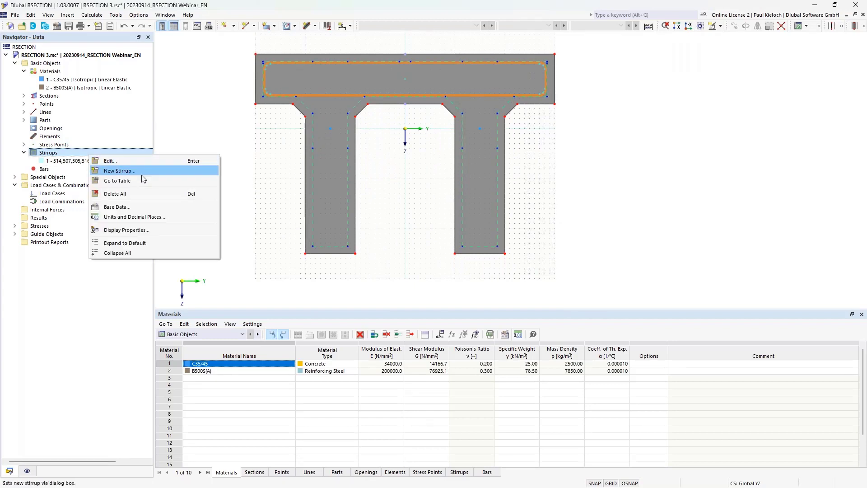
pyautogui.click(147, 171)
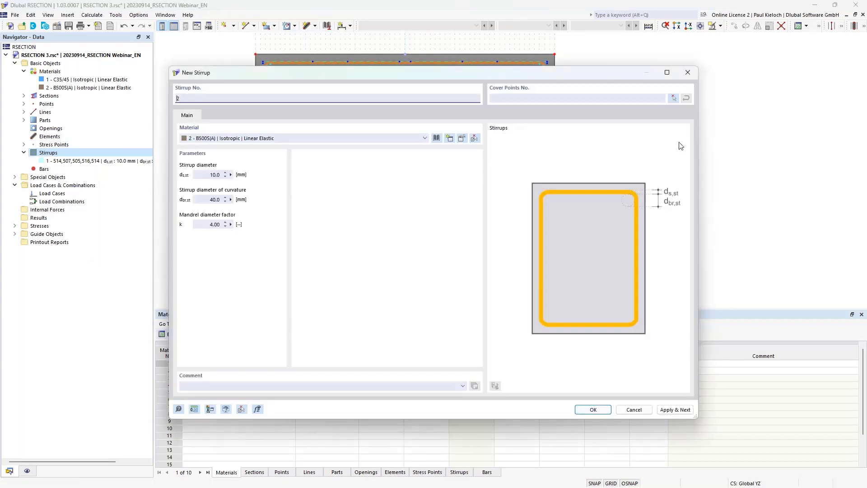
pyautogui.click(674, 98)
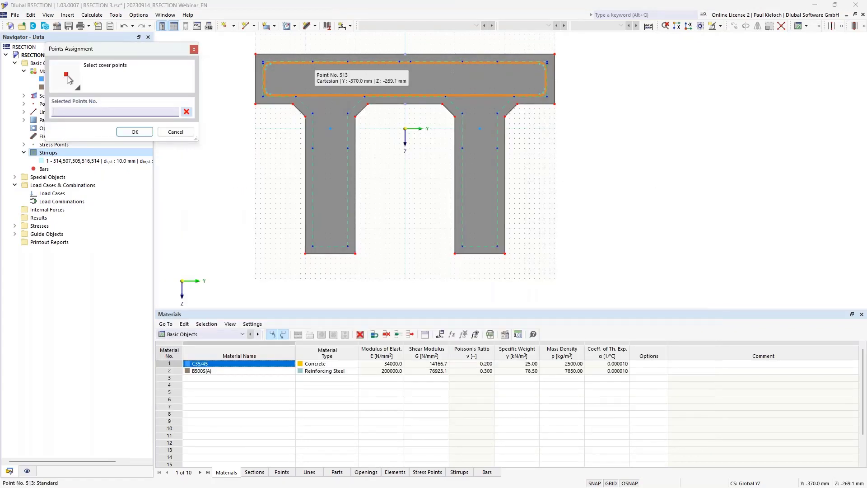
pyautogui.click(347, 62)
pyautogui.click(348, 246)
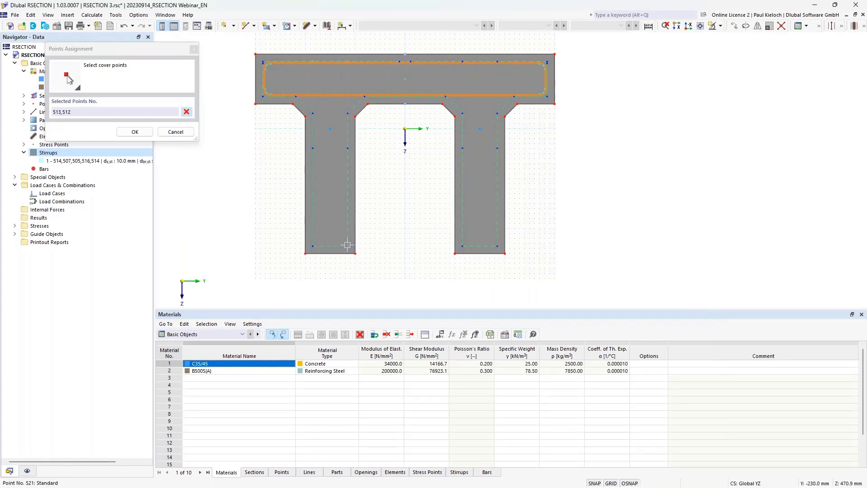
pyautogui.click(313, 246)
pyautogui.click(313, 112)
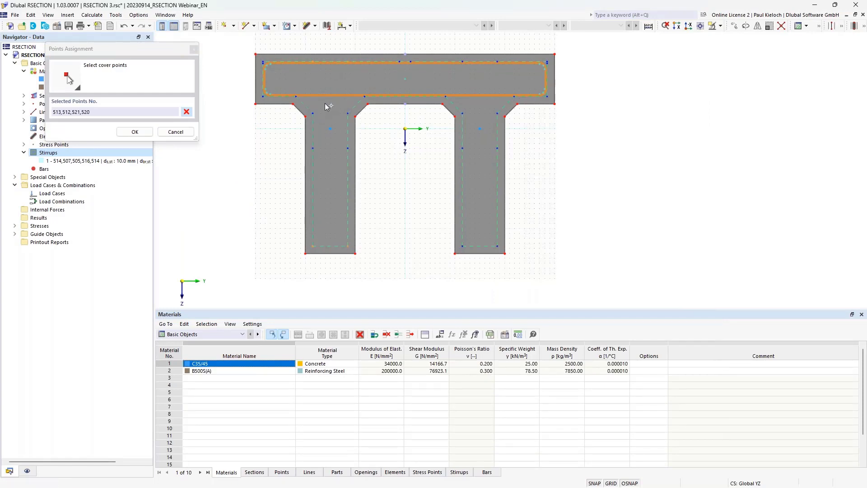
pyautogui.click(313, 61)
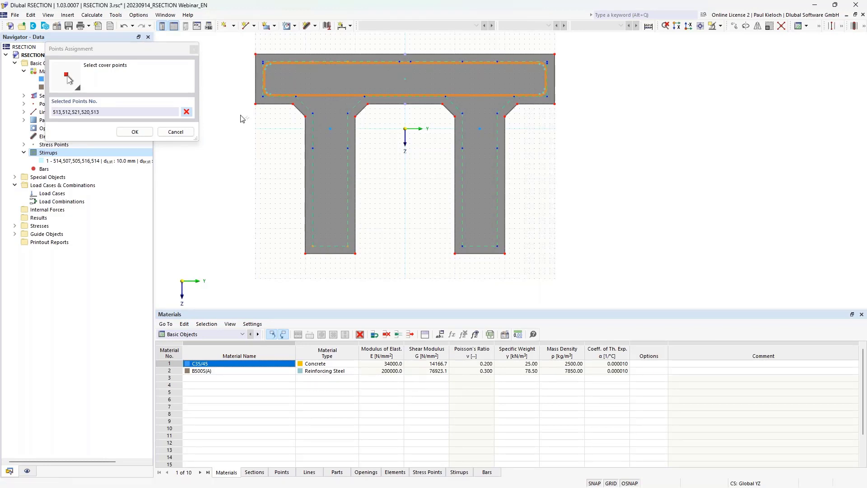
pyautogui.click(134, 131)
pyautogui.click(598, 410)
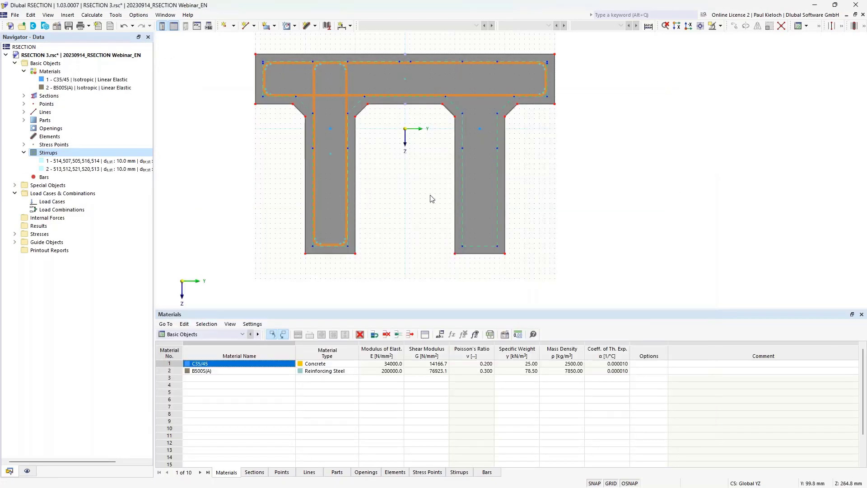
# Create a third stirrup enclosing the right web through cover points 509, 508, 501, 528 and back to 509, and save the model
pyautogui.rightClick(97, 154)
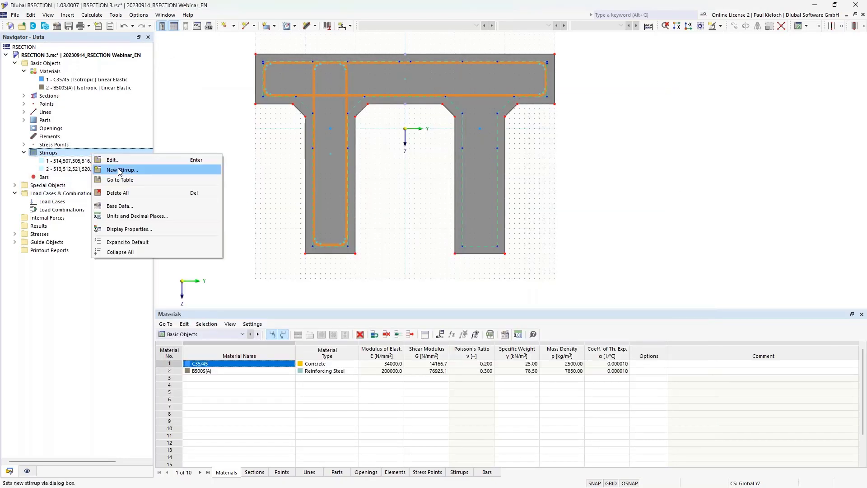
pyautogui.click(119, 169)
pyautogui.click(673, 98)
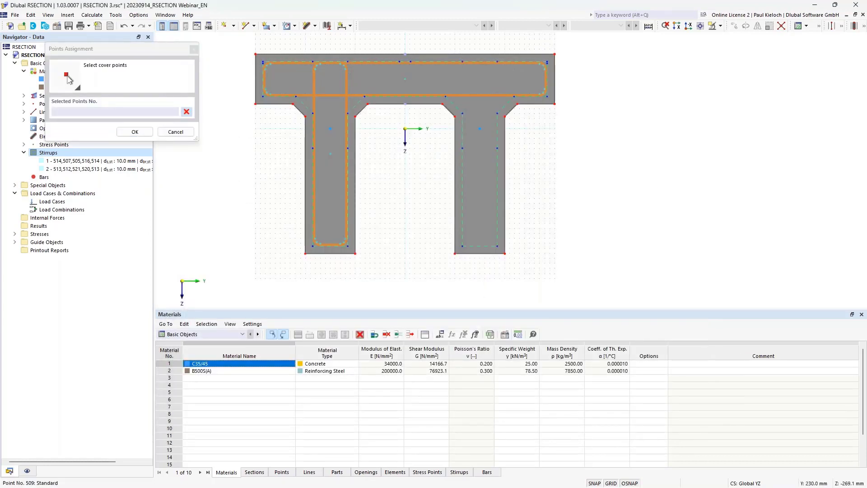
pyautogui.click(462, 62)
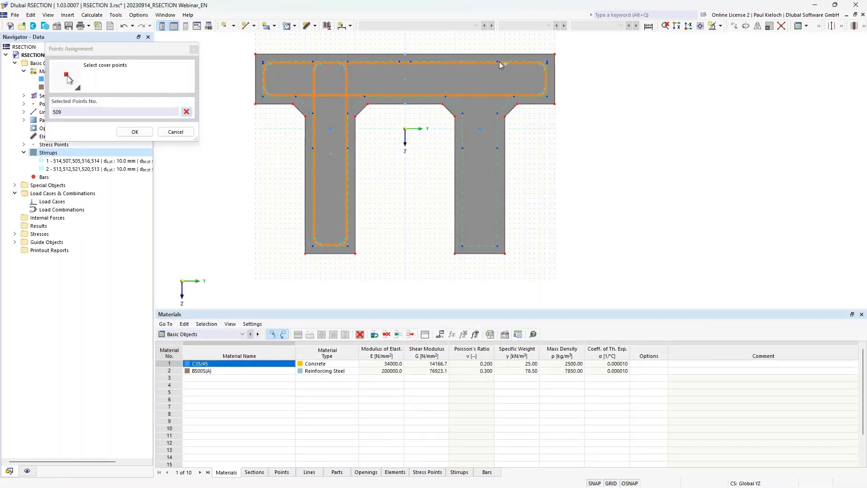
pyautogui.click(497, 62)
pyautogui.click(497, 246)
pyautogui.click(462, 246)
pyautogui.click(463, 62)
pyautogui.click(135, 132)
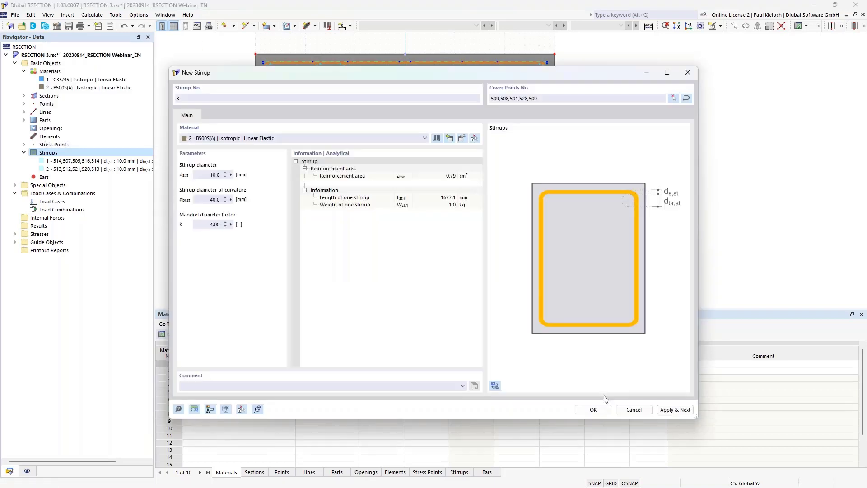
pyautogui.click(602, 408)
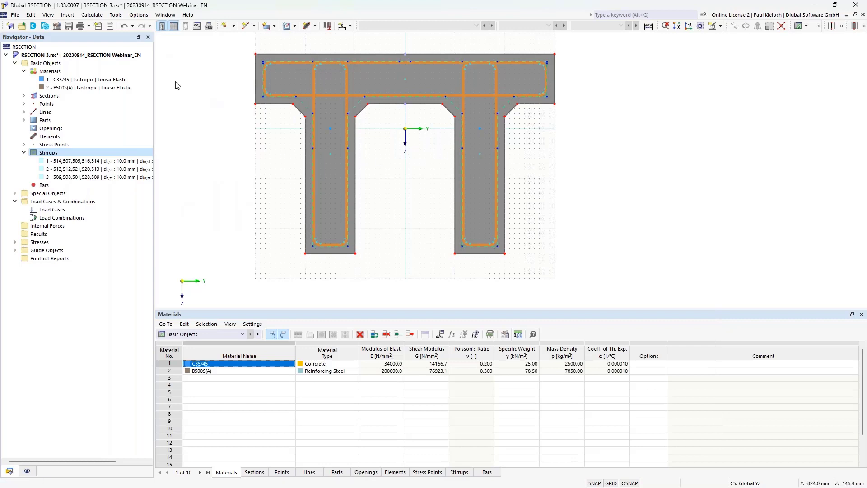
pyautogui.click(68, 26)
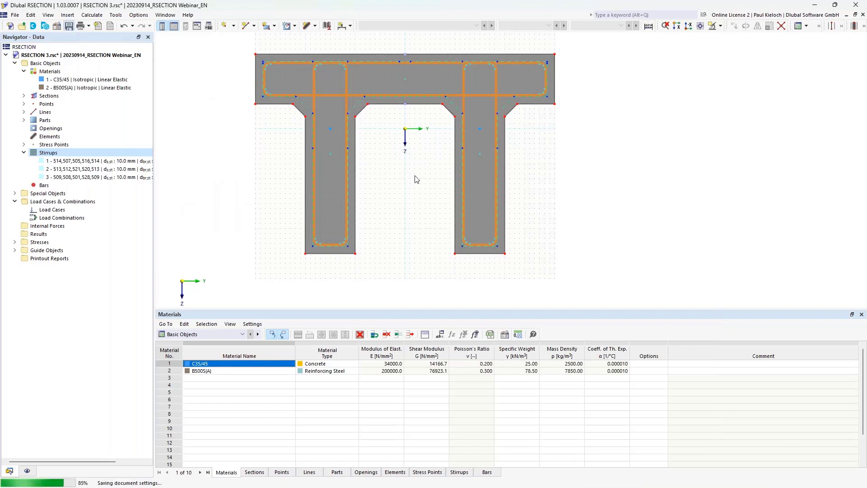
# Start a new reinforcing bar and set its definition type to Single | Point
pyautogui.scroll(2, 409, 171)
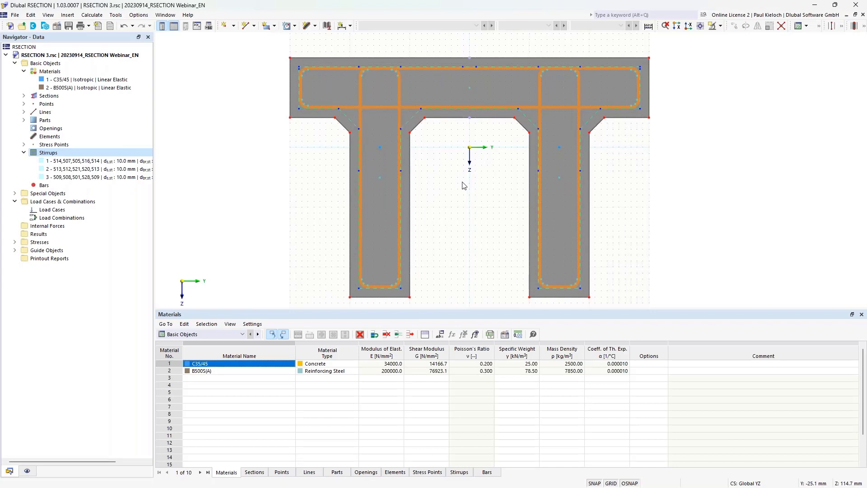
pyautogui.click(59, 186)
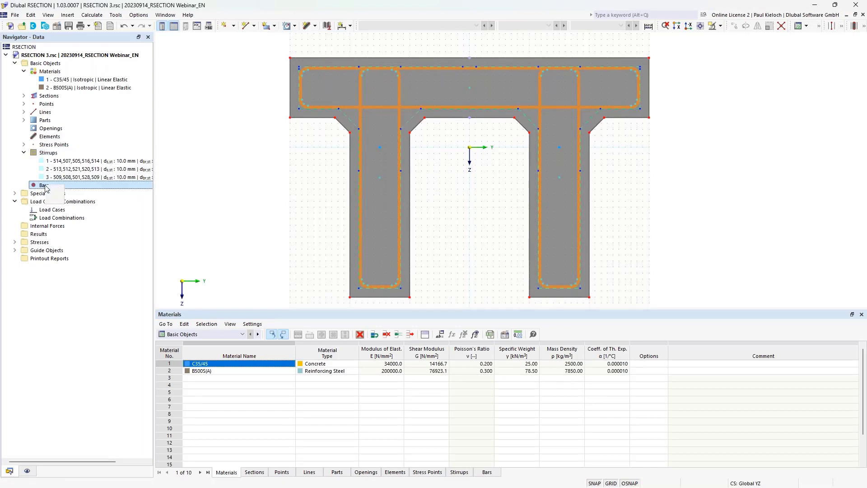
pyautogui.rightClick(45, 186)
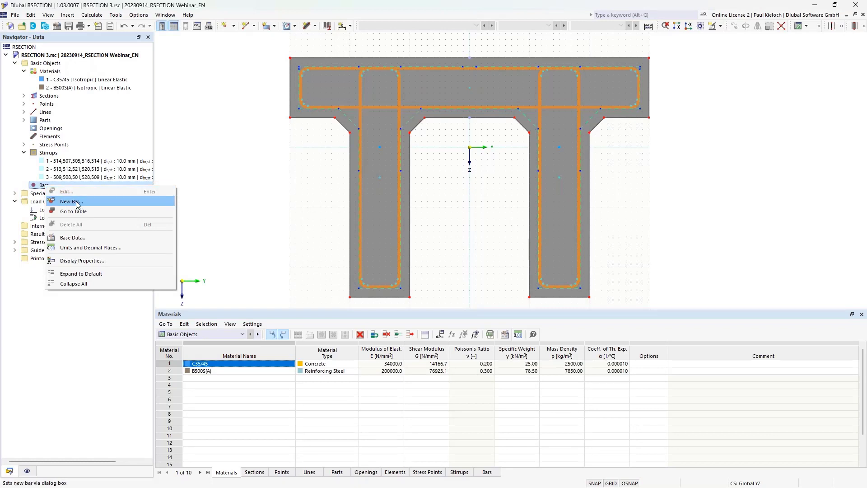
pyautogui.click(72, 202)
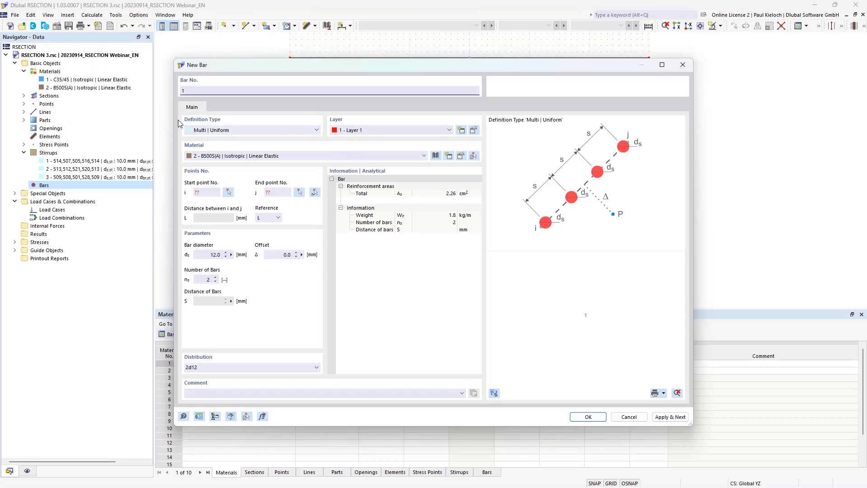
pyautogui.click(258, 130)
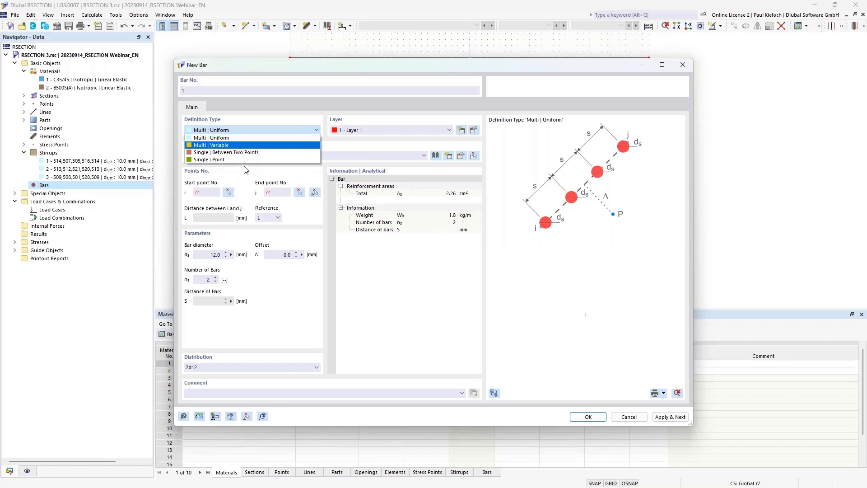
pyautogui.click(222, 160)
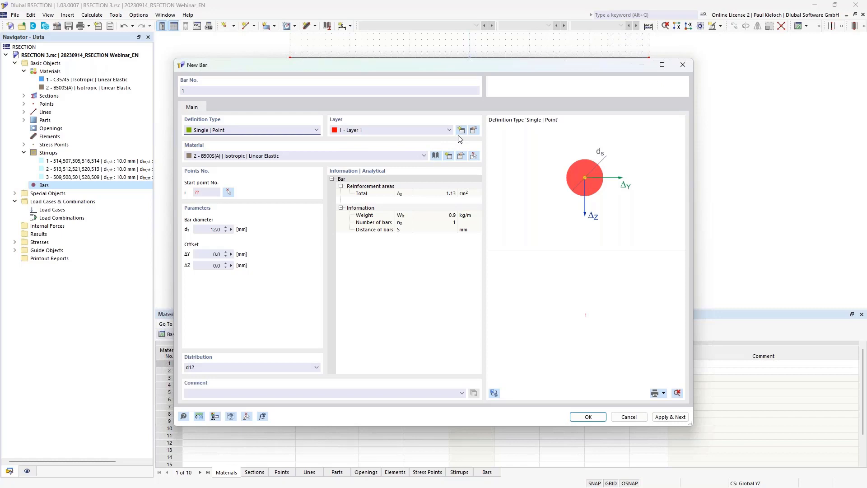
# Rename the first reinforcement layer as "top" and add a second layer named "bottom"
pyautogui.click(473, 130)
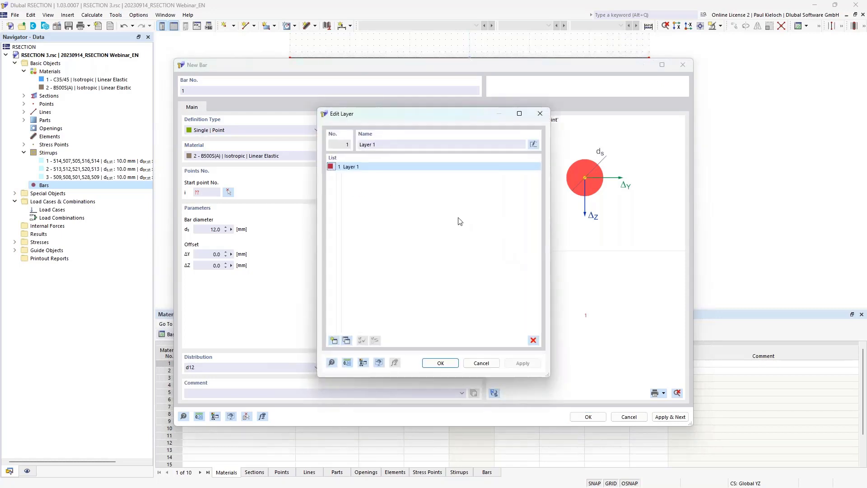
pyautogui.moveTo(377, 145); pyautogui.dragTo(359, 145)
pyautogui.write('top')
pyautogui.click(333, 340)
pyautogui.moveTo(382, 144); pyautogui.dragTo(359, 144)
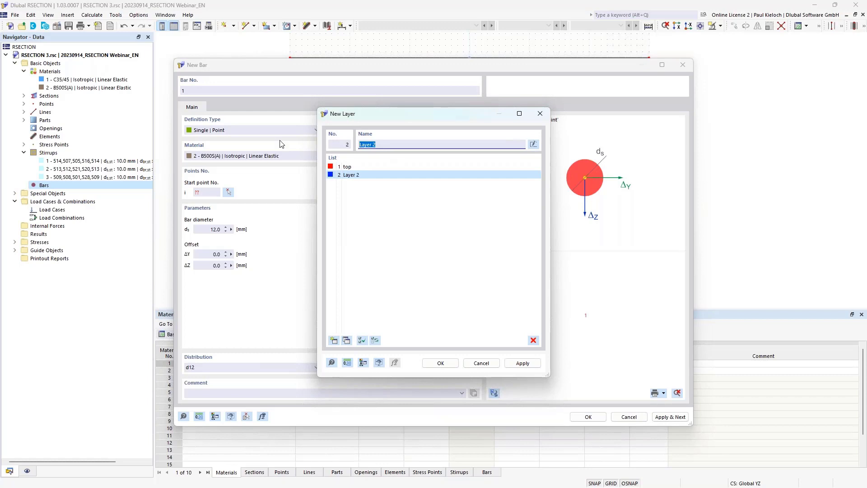
pyautogui.write('bottom')
# Add the reinforcement layers "bottom - additional" and "on sides", and open the layer choices for the new bar
pyautogui.click(333, 340)
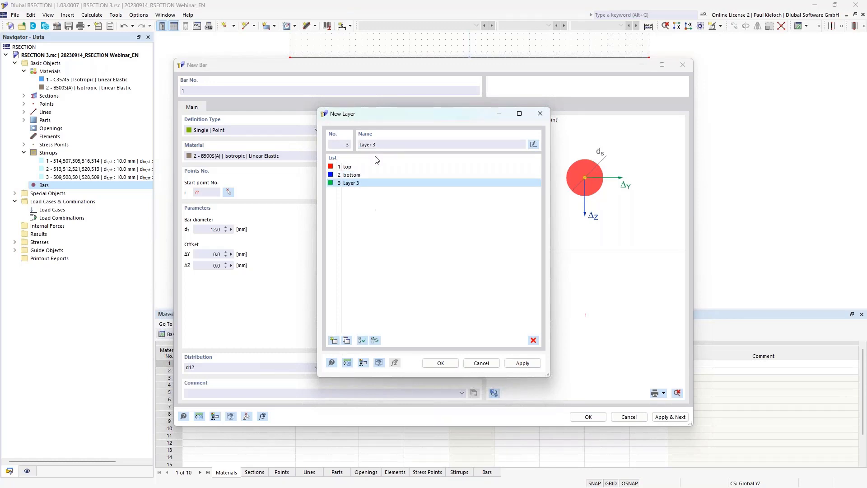
pyautogui.moveTo(384, 145); pyautogui.dragTo(359, 145)
pyautogui.write('bottom - additional')
pyautogui.click(333, 340)
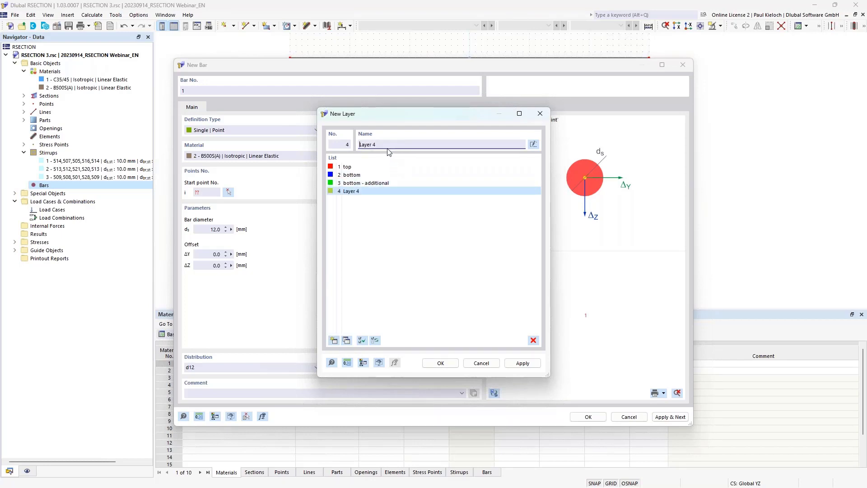
pyautogui.moveTo(387, 144); pyautogui.dragTo(359, 145)
pyautogui.write('on sides')
pyautogui.click(448, 363)
pyautogui.click(379, 130)
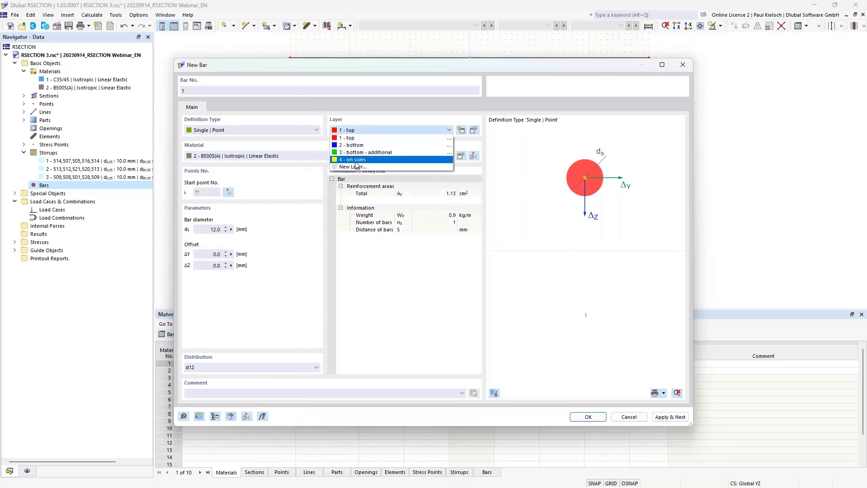
# Assign the new 12 mm single bar to layer "top" and place it at point 532 in the flange stirrup's upper left corner
pyautogui.click(352, 138)
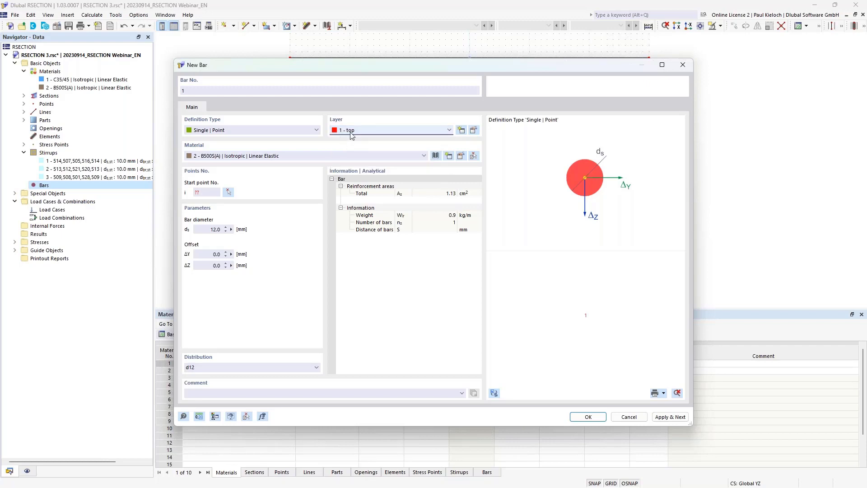
pyautogui.click(228, 193)
pyautogui.scroll(3, 316, 57)
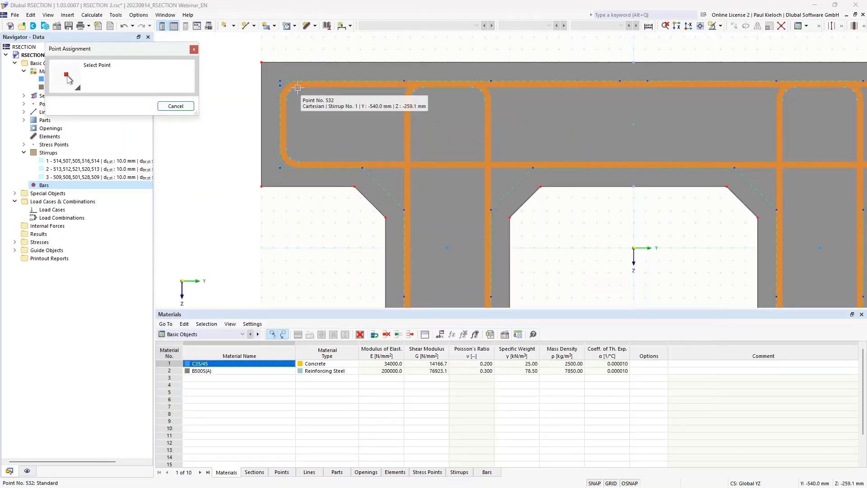
pyautogui.click(298, 87)
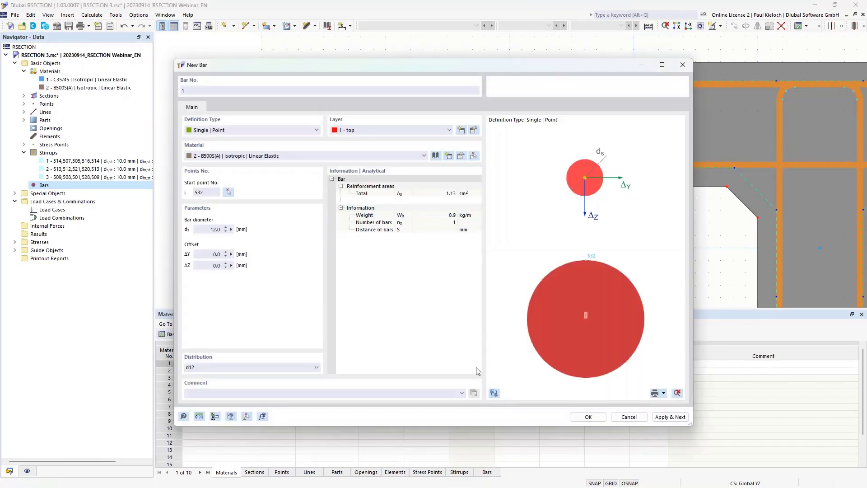
pyautogui.click(588, 416)
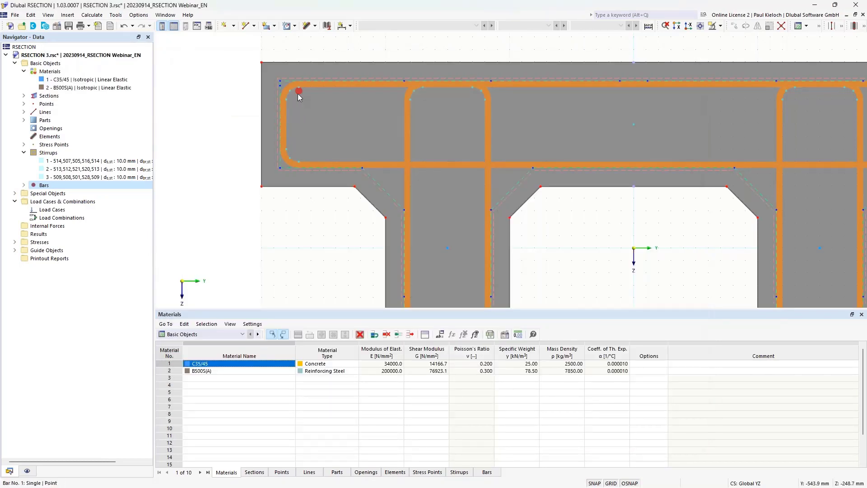
pyautogui.moveTo(299, 93)
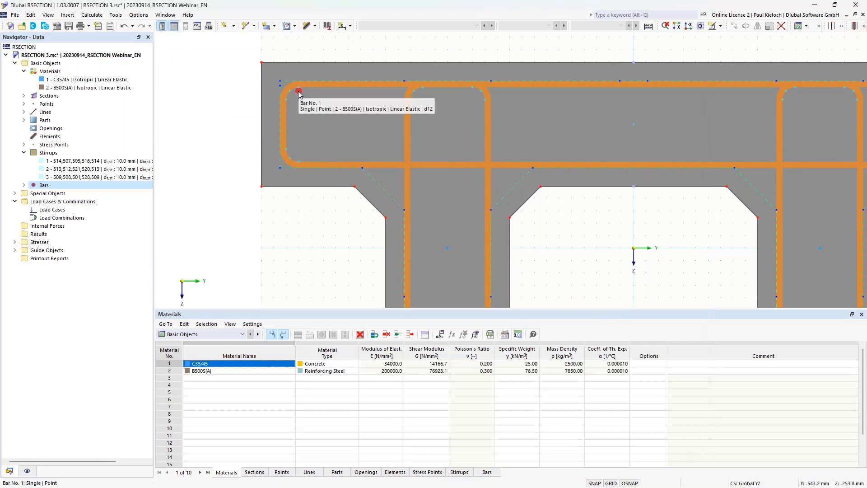
pyautogui.scroll(-3, 298, 92)
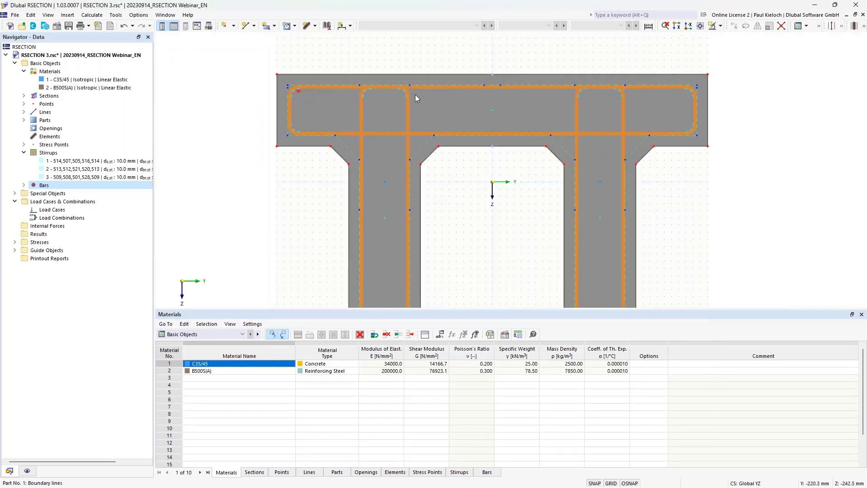
# Create a second Single | Point bar of 12 mm on layer "top" at point 533, the flange stirrup's upper right corner
pyautogui.scroll(1, 416, 94)
pyautogui.click(25, 185)
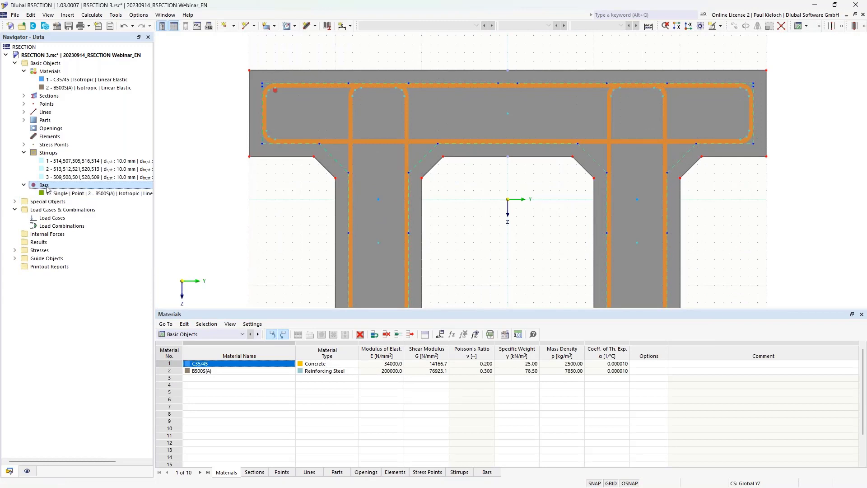
pyautogui.rightClick(52, 186)
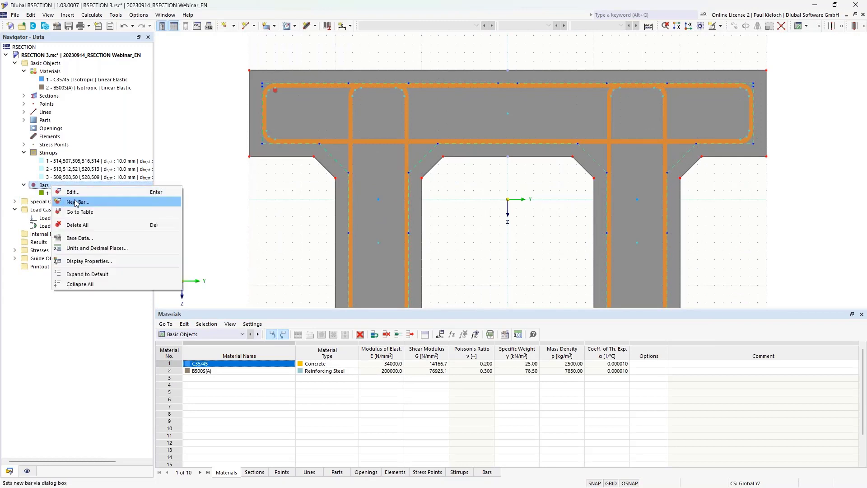
pyautogui.click(113, 207)
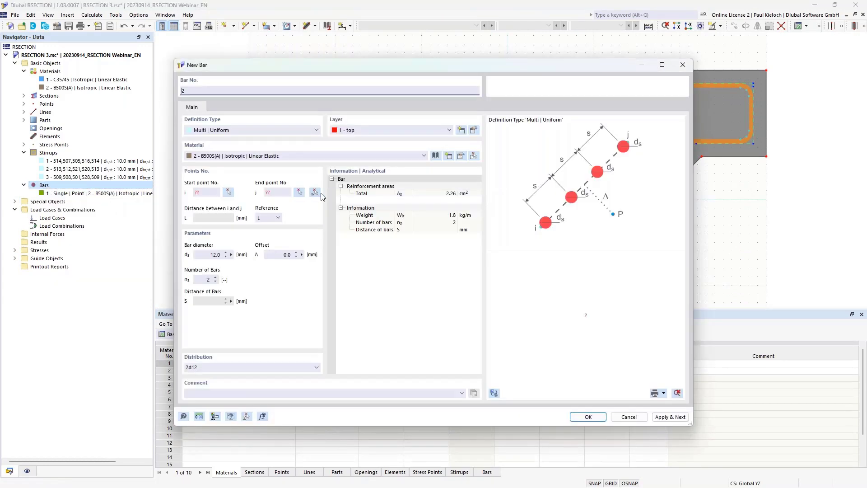
pyautogui.click(289, 131)
pyautogui.click(279, 159)
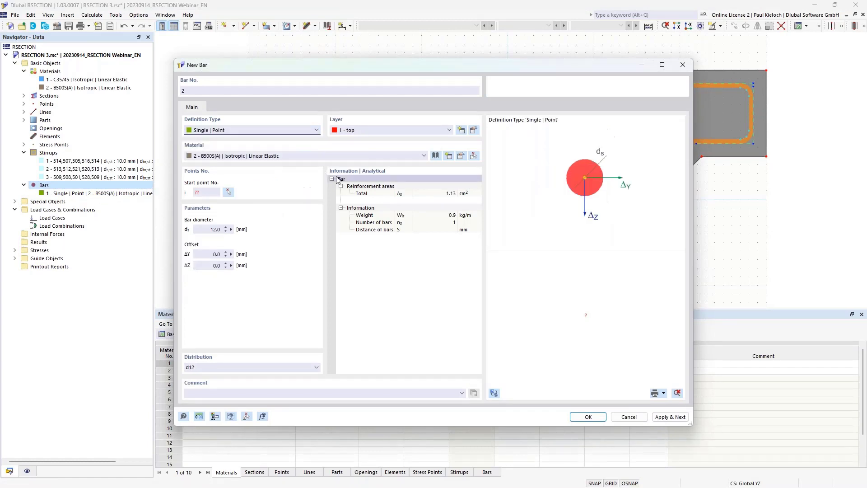
pyautogui.click(228, 194)
pyautogui.click(739, 88)
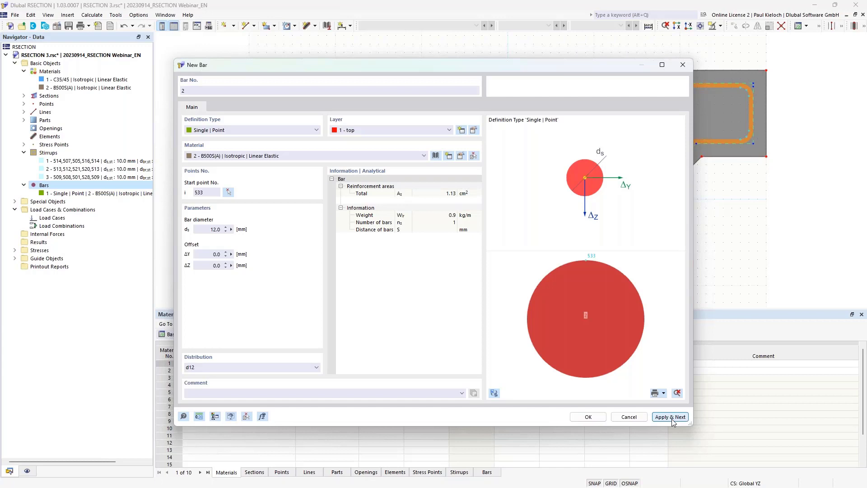
pyautogui.moveTo(449, 64); pyautogui.dragTo(479, 87)
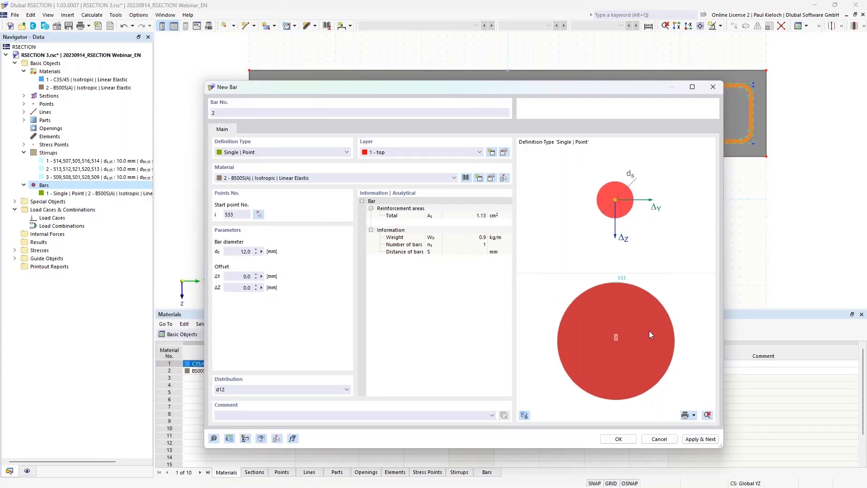
pyautogui.click(701, 439)
# Add 12 mm single bars at points 539 and 538 in the flange stirrup's two lower corners
pyautogui.click(260, 214)
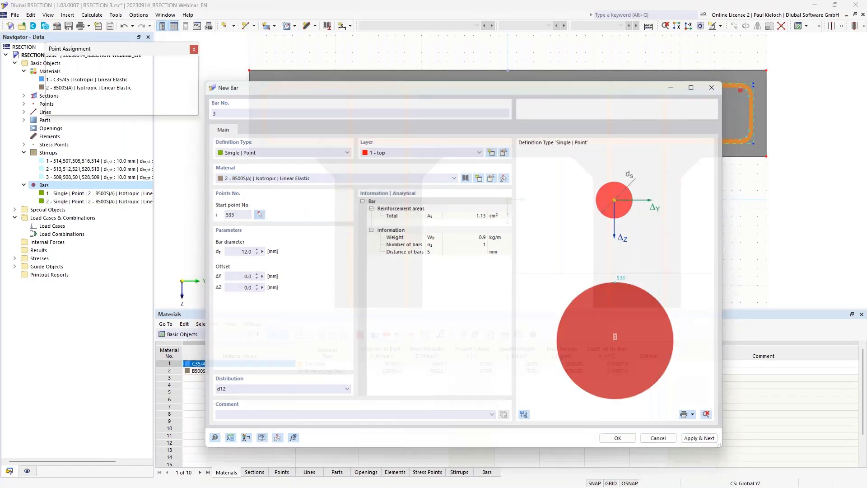
pyautogui.click(277, 143)
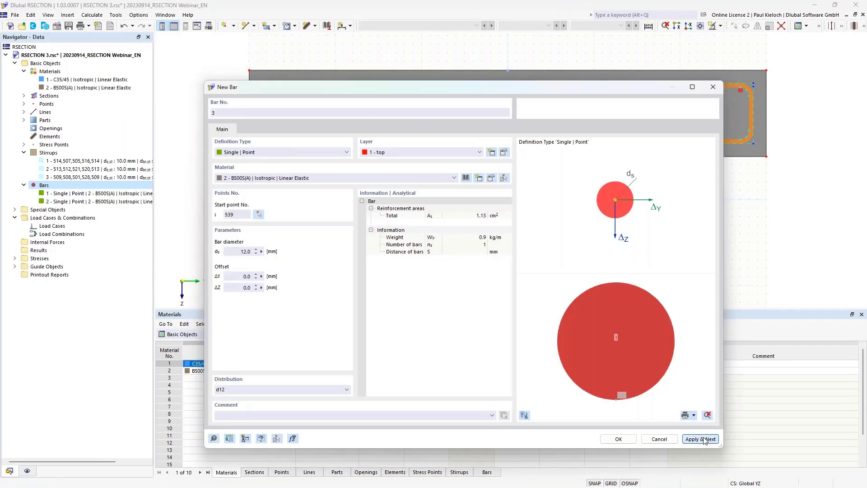
pyautogui.click(701, 439)
pyautogui.click(260, 214)
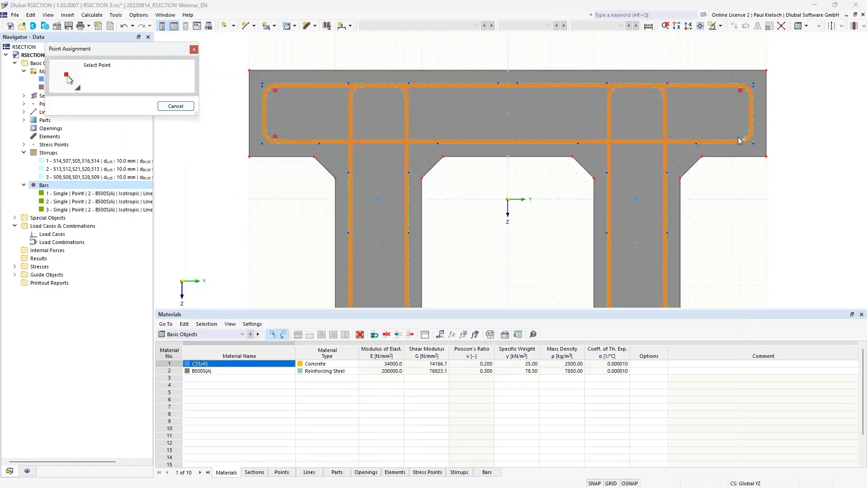
pyautogui.click(739, 137)
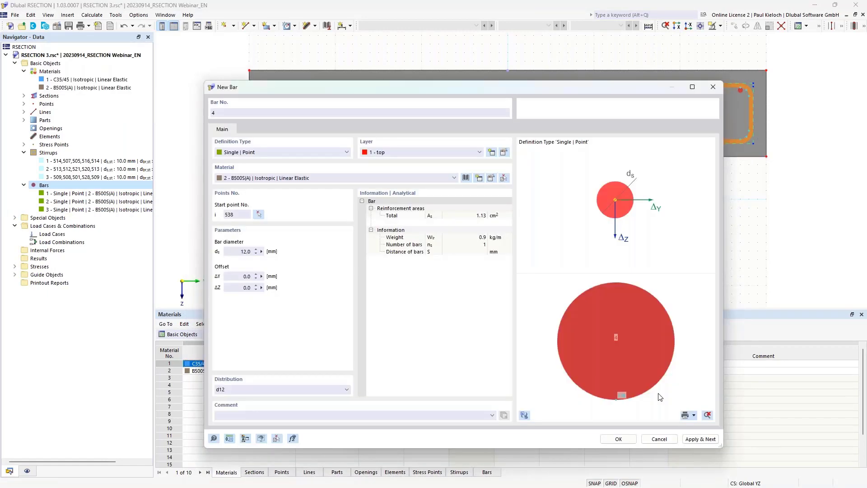
pyautogui.click(620, 441)
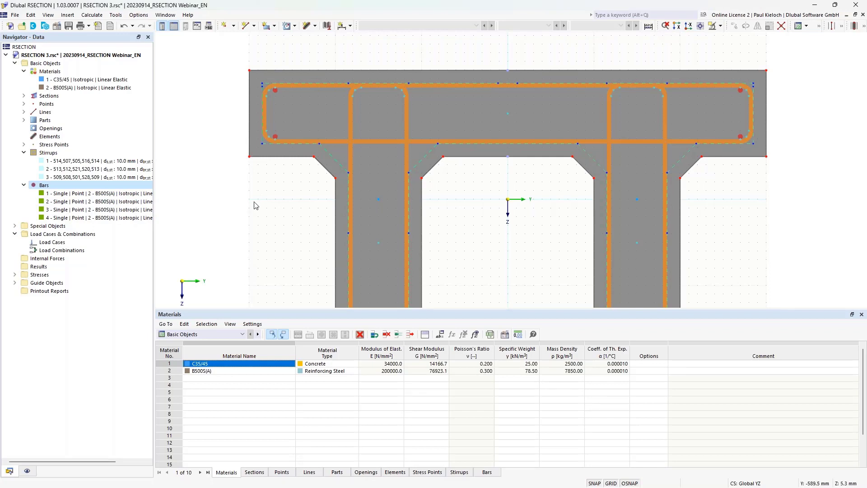
# Start a new Multi | Uniform bar row between points 545 and 546 at the top of the left web stirrup
pyautogui.rightClick(74, 188)
pyautogui.click(112, 202)
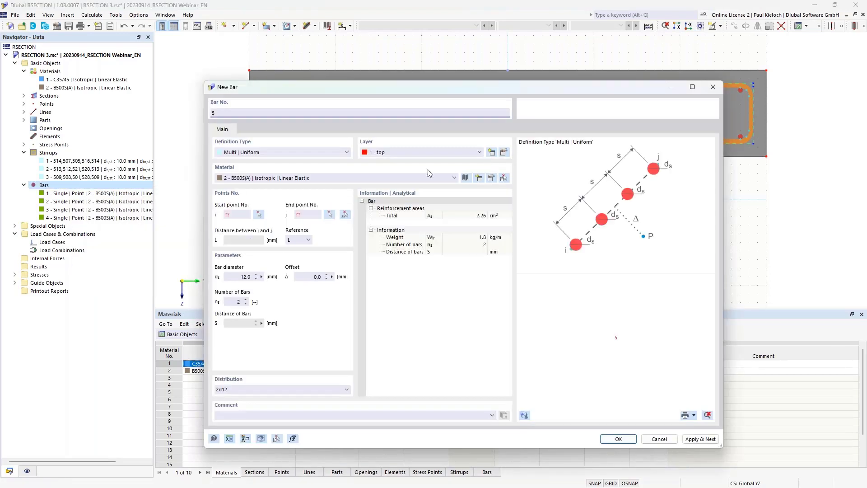
pyautogui.click(262, 155)
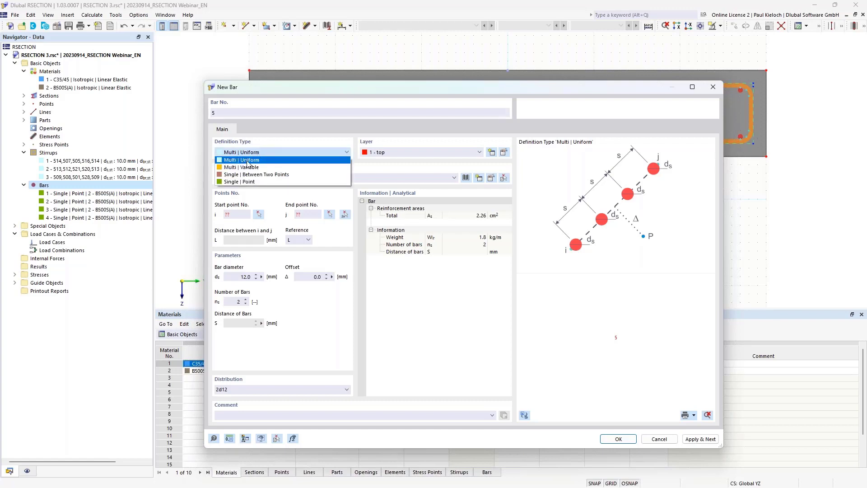
pyautogui.click(271, 141)
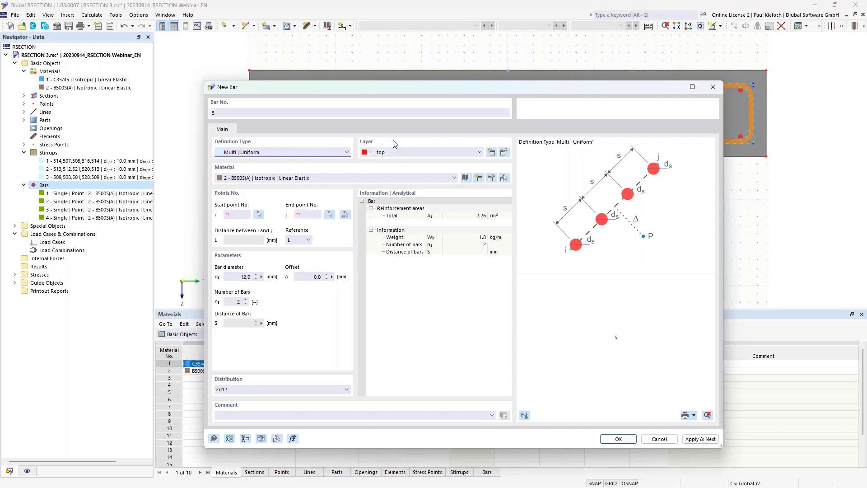
pyautogui.click(344, 214)
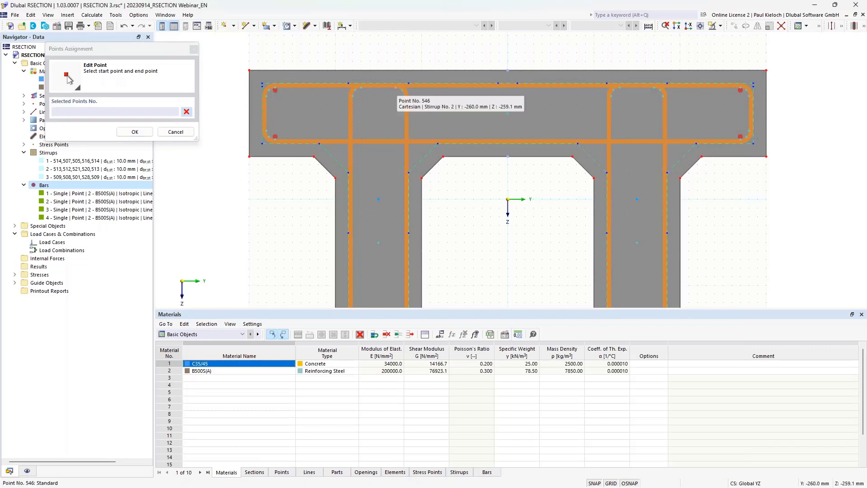
pyautogui.click(360, 86)
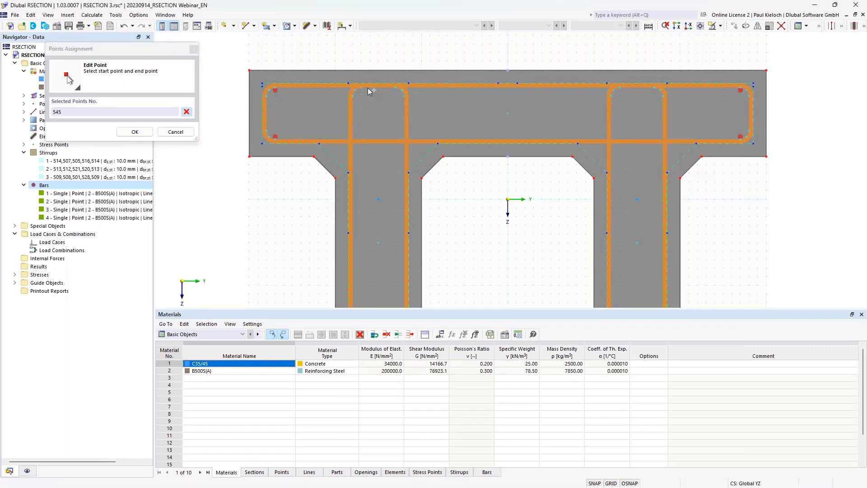
pyautogui.click(398, 85)
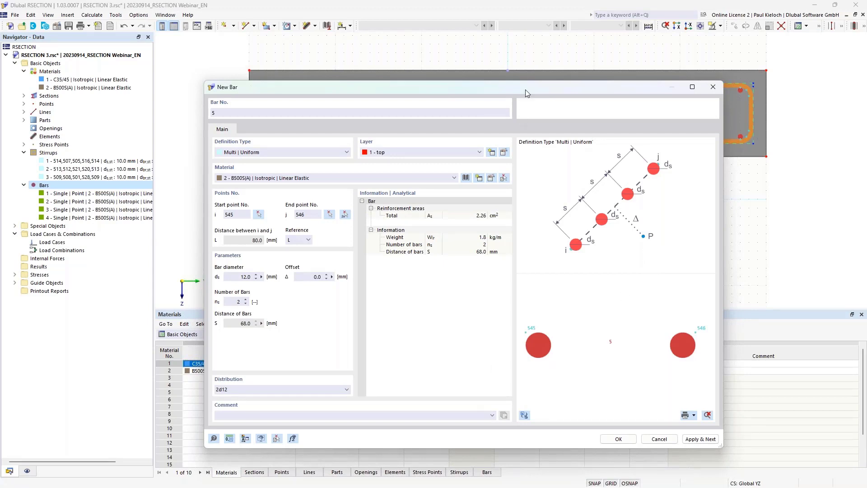
# Preview the bar row within the section, try three bars, then create it with two 12 mm bars
pyautogui.click(523, 415)
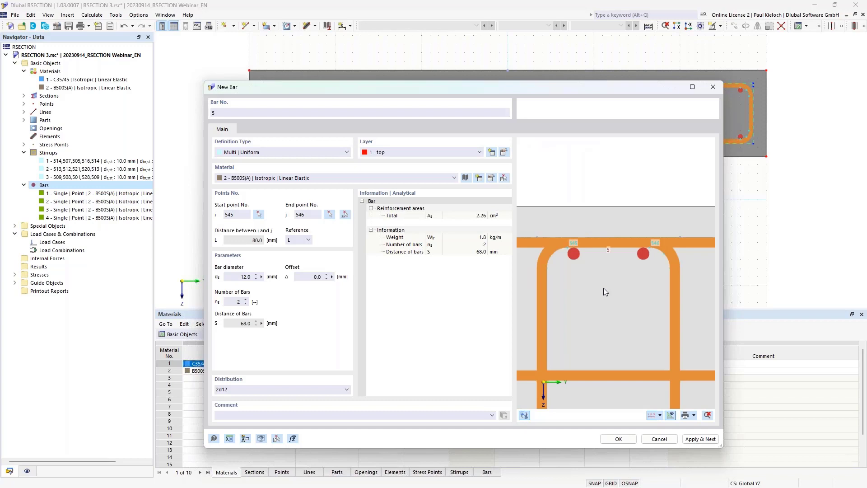
pyautogui.click(243, 302)
pyautogui.click(246, 300)
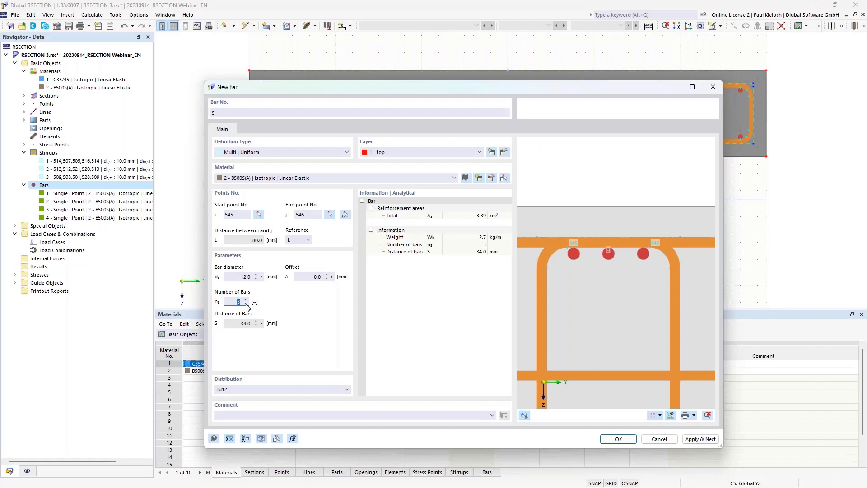
pyautogui.click(246, 304)
pyautogui.click(618, 439)
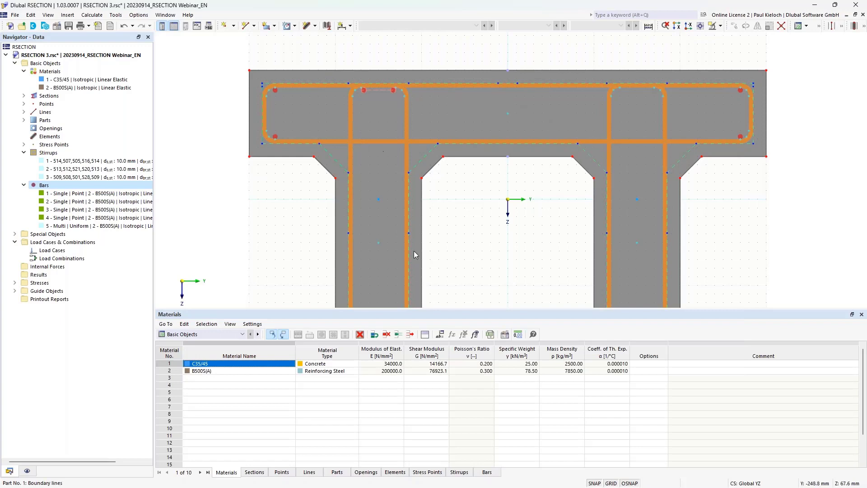
# Copy the Multi | Uniform row for bar 5 to the following row of the bars table
pyautogui.click(486, 472)
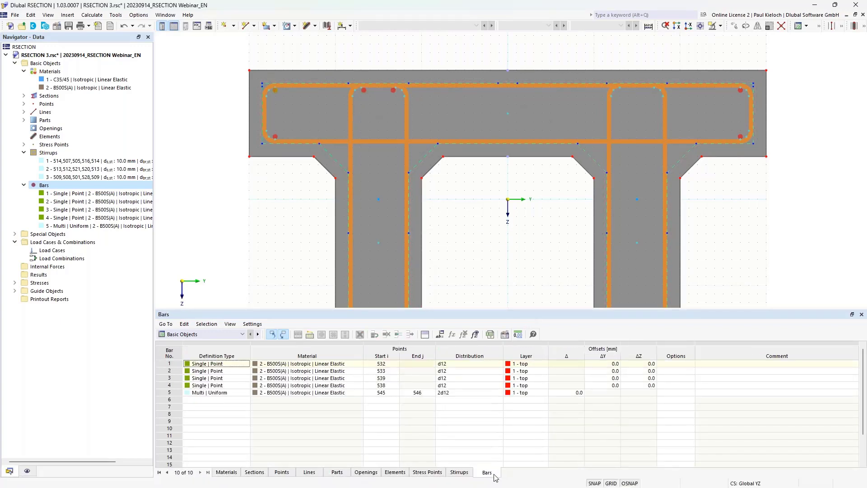
pyautogui.click(171, 392)
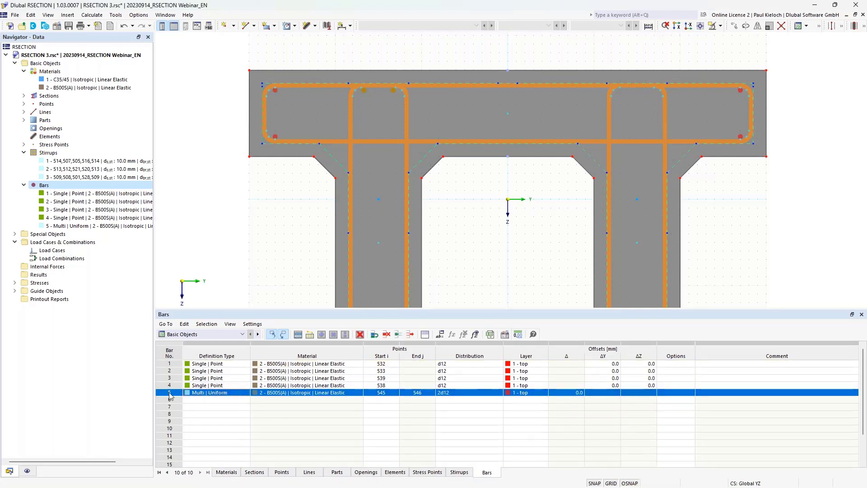
pyautogui.rightClick(171, 396)
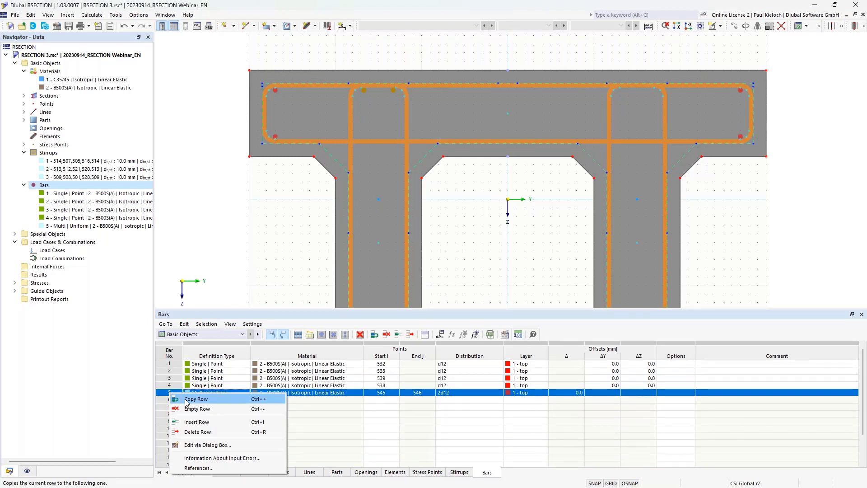
pyautogui.click(187, 399)
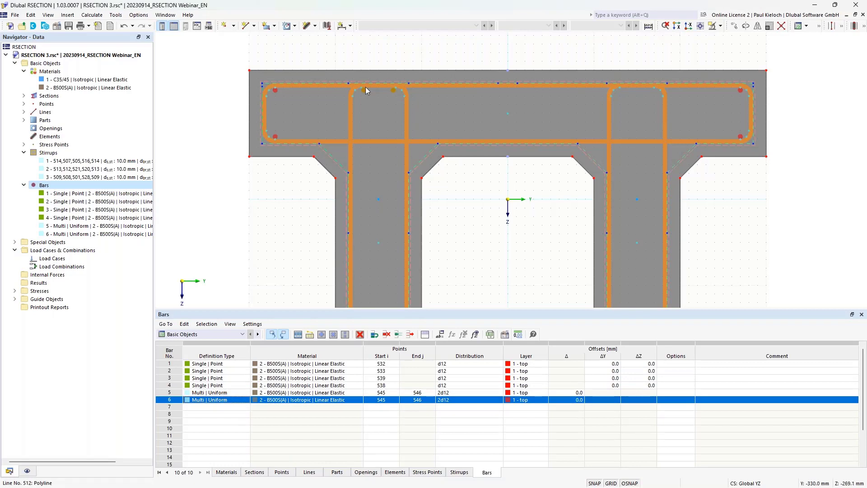
# Reassign the copied bar row's start point to 558 and end point to 559 at the top of the right web stirrup
pyautogui.click(385, 401)
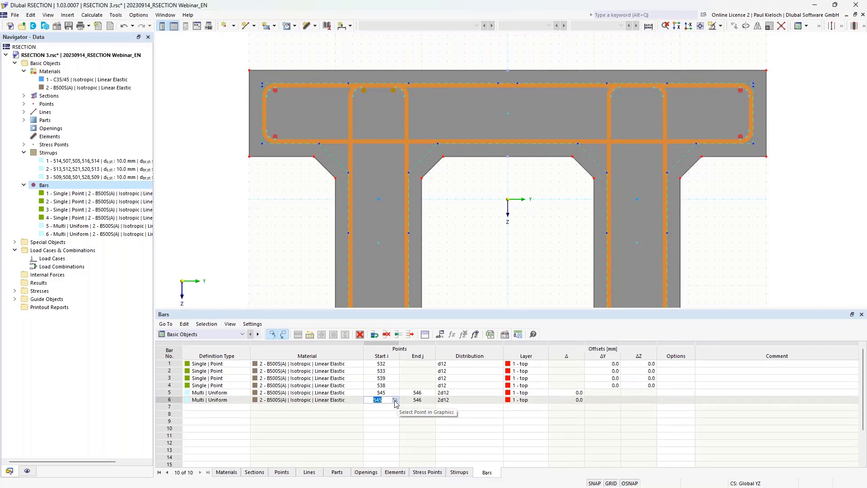
pyautogui.click(395, 401)
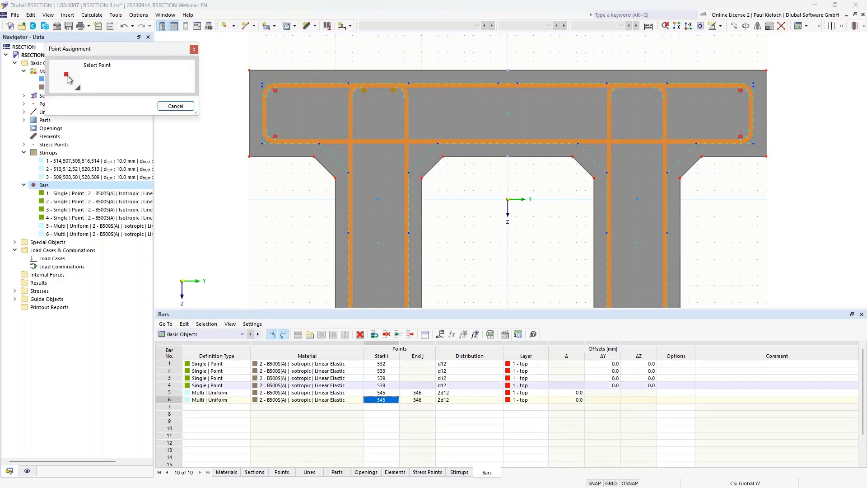
pyautogui.click(617, 90)
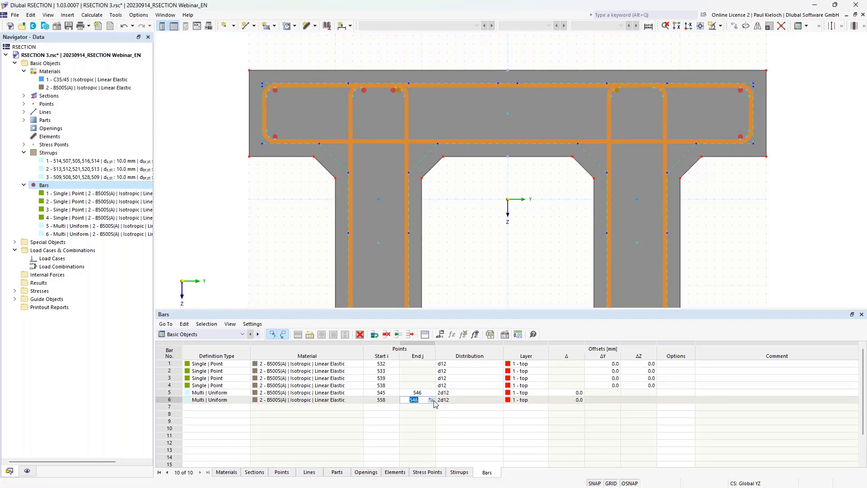
pyautogui.click(430, 400)
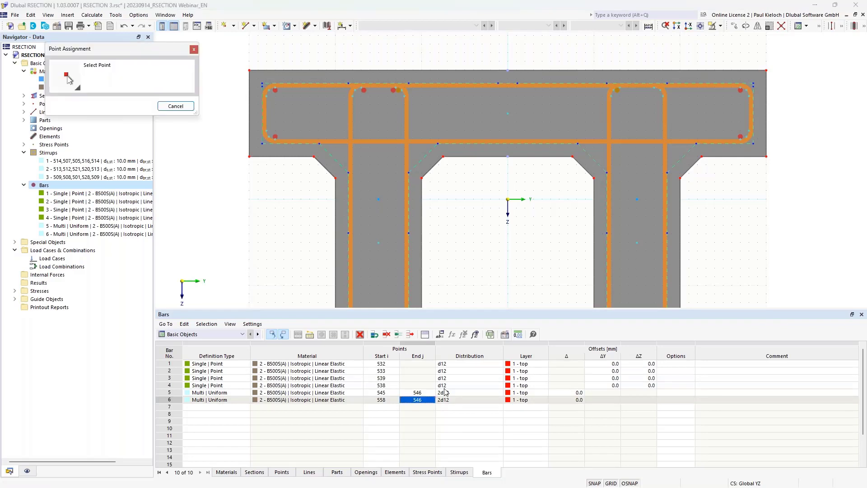
pyautogui.click(652, 90)
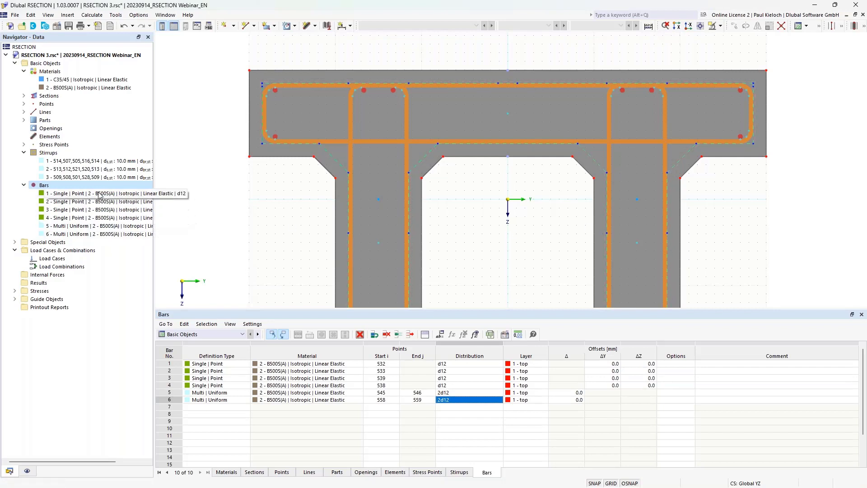
# Start a new Multi | Variable bar row between points 546 and 558, spanning the flange between the two web stirrups
pyautogui.rightClick(50, 185)
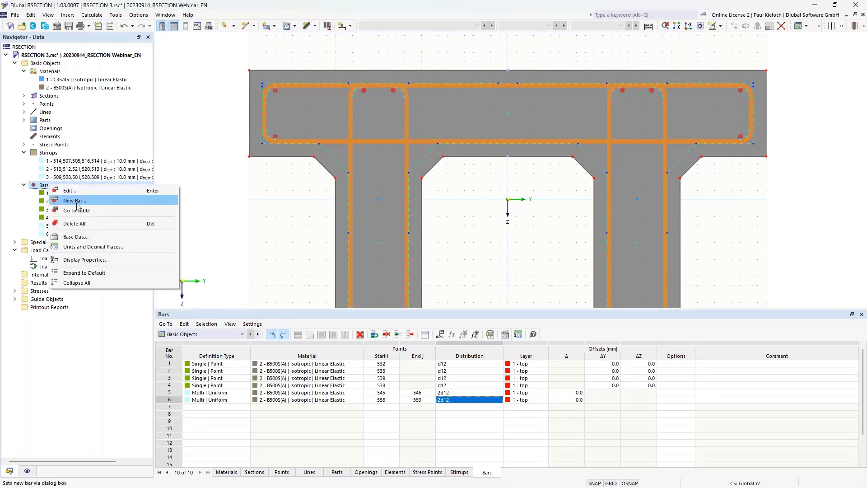
pyautogui.click(75, 200)
pyautogui.click(229, 153)
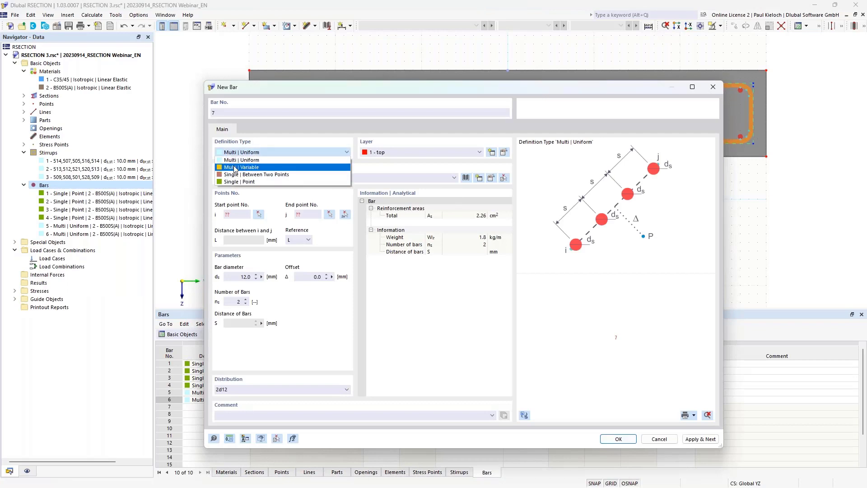
pyautogui.click(261, 168)
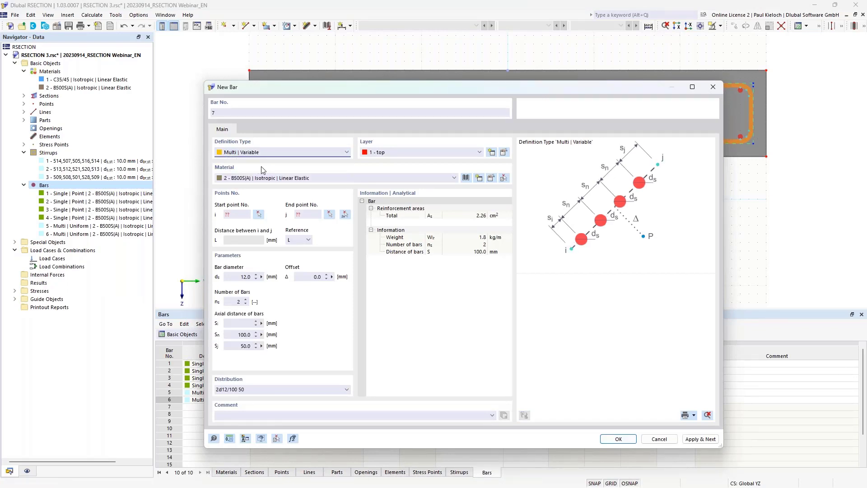
pyautogui.click(344, 214)
pyautogui.scroll(4, 404, 76)
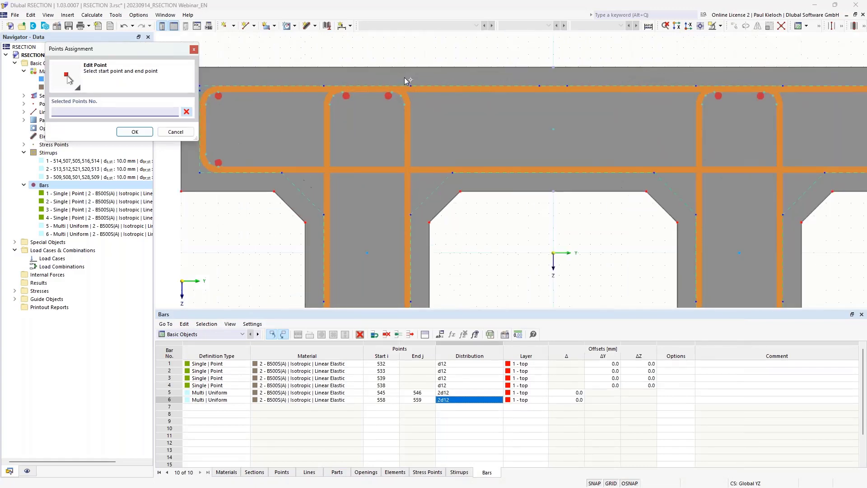
pyautogui.click(400, 98)
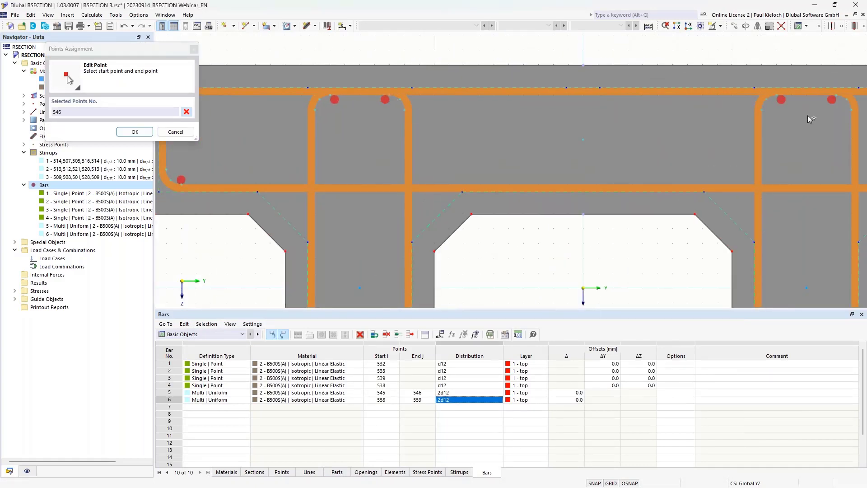
pyautogui.click(775, 97)
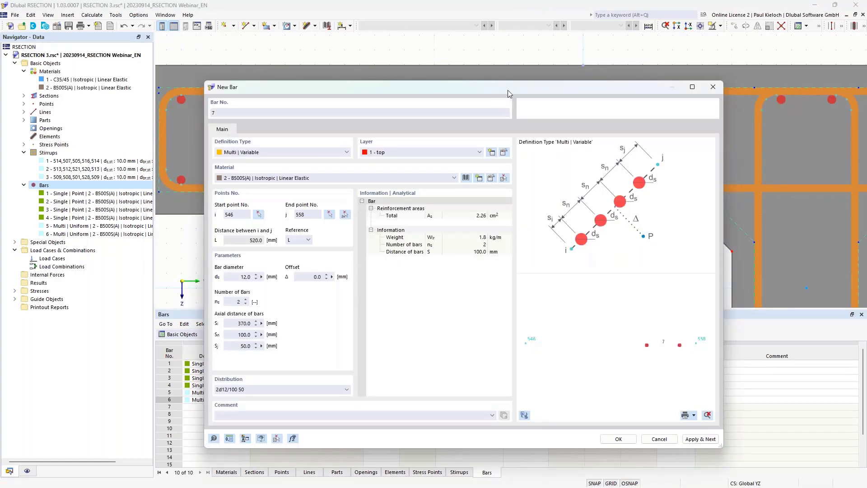
pyautogui.moveTo(508, 93); pyautogui.dragTo(499, 143)
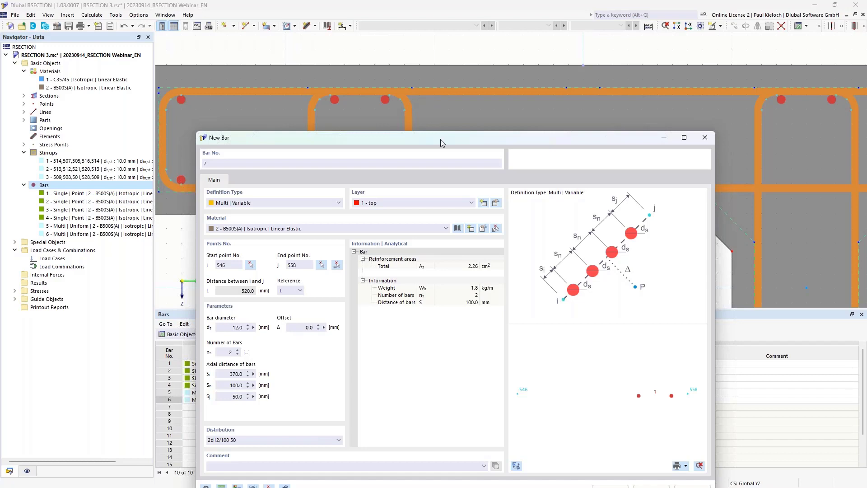
pyautogui.moveTo(440, 139); pyautogui.dragTo(442, 79)
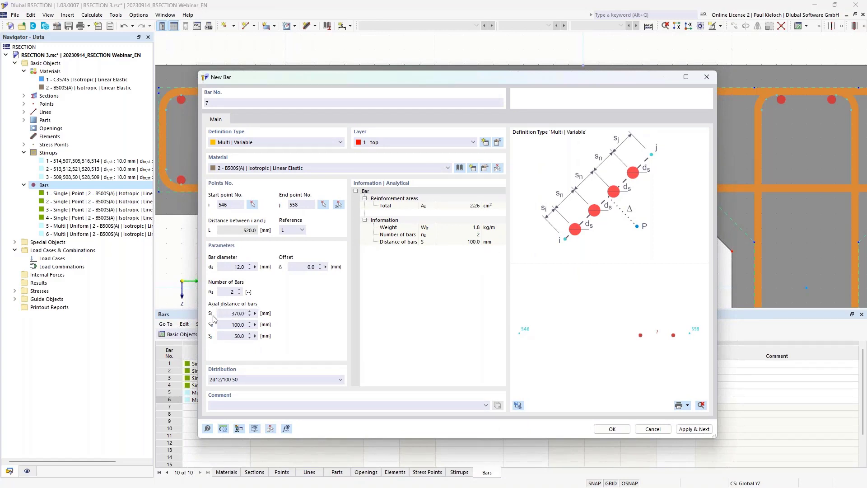
# Create the variable row with four 12 mm bars, a 35 mm start distance and 150 mm spacing, checking its preview within the section
pyautogui.click(239, 290)
pyautogui.click(239, 290)
pyautogui.click(225, 312)
pyautogui.write('35')
pyautogui.click(228, 325)
pyautogui.write('1')
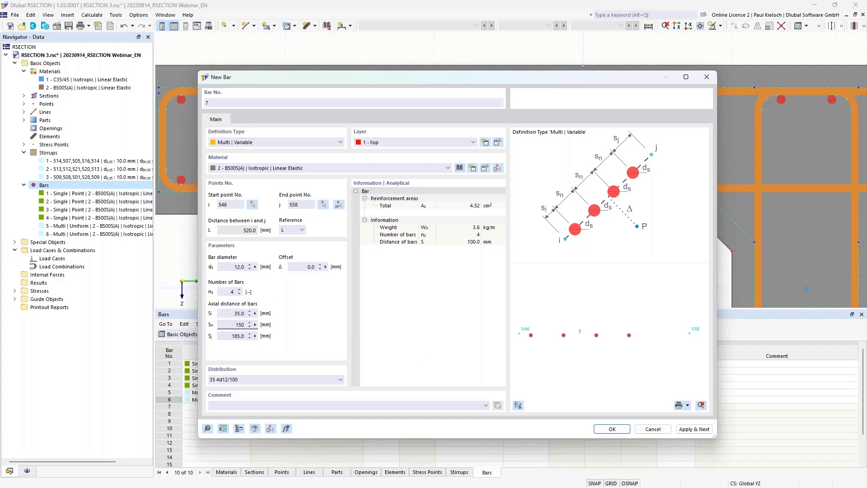
pyautogui.write('50')
pyautogui.click(233, 337)
pyautogui.click(520, 405)
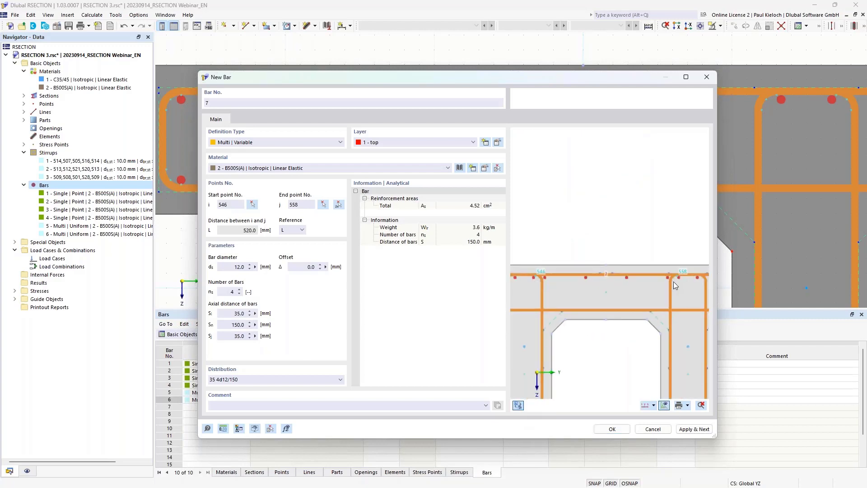
pyautogui.click(625, 430)
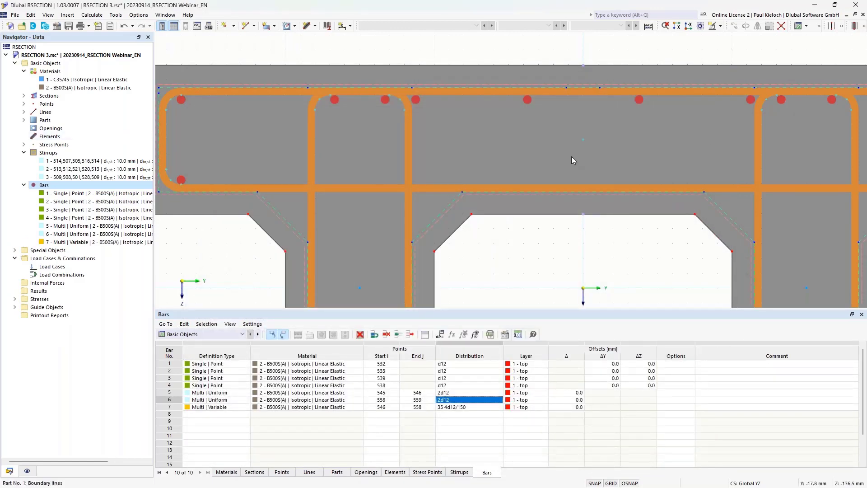
# Start a new Multi | Uniform bar row and assign it to layer 2 - bottom
pyautogui.scroll(-5, 571, 156)
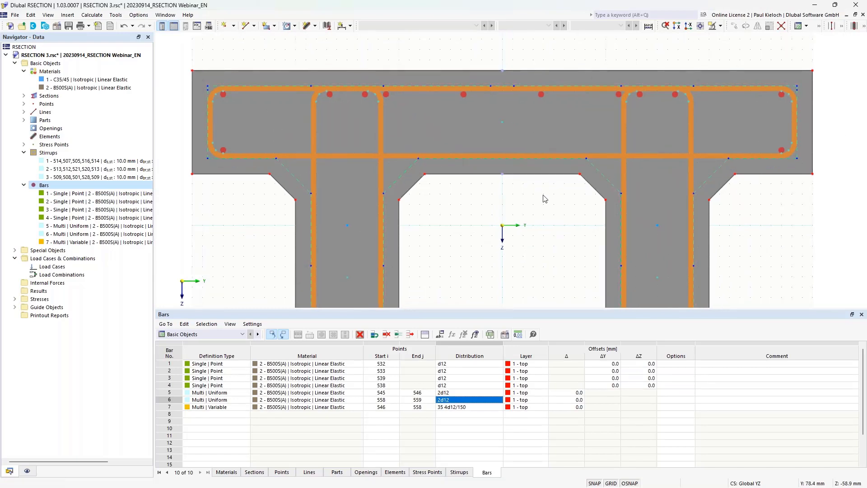
pyautogui.moveTo(550, 228); pyautogui.dragTo(549, 202, button='middle')
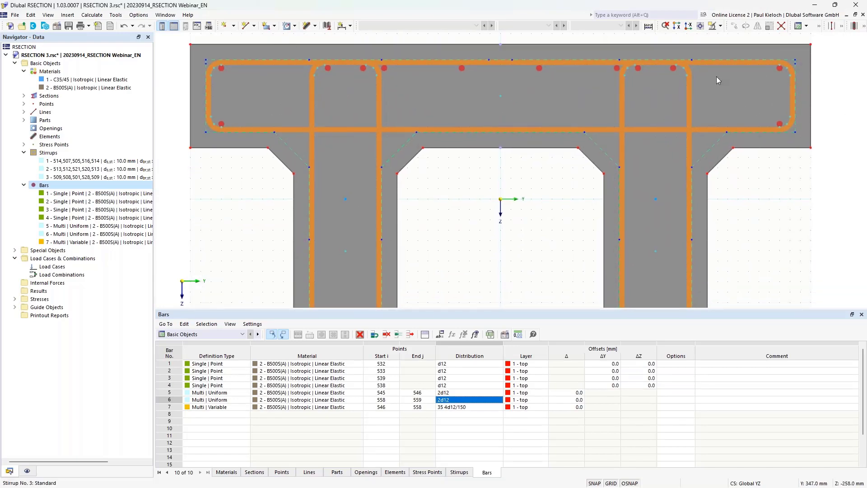
pyautogui.scroll(-2, 387, 118)
pyautogui.moveTo(472, 211); pyautogui.dragTo(467, 150, button='middle')
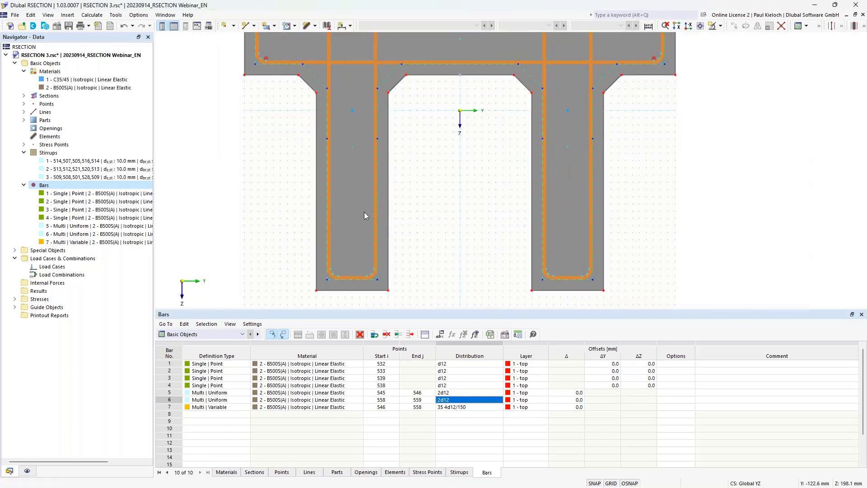
pyautogui.rightClick(51, 185)
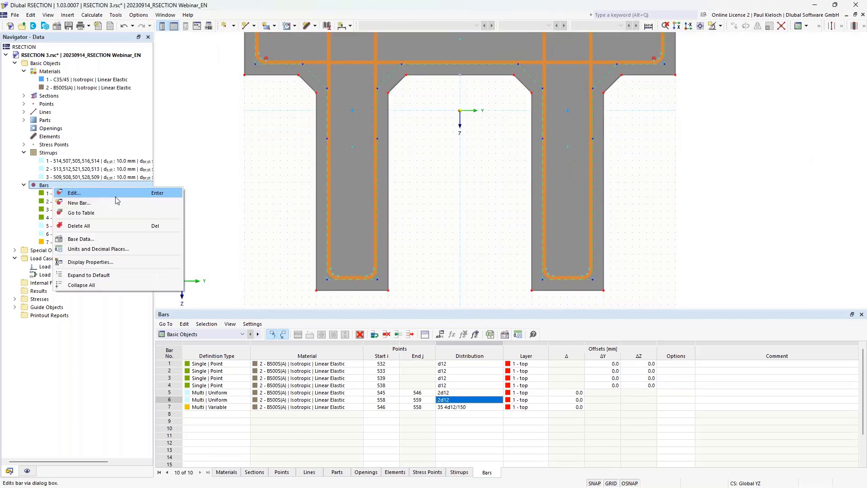
pyautogui.click(109, 201)
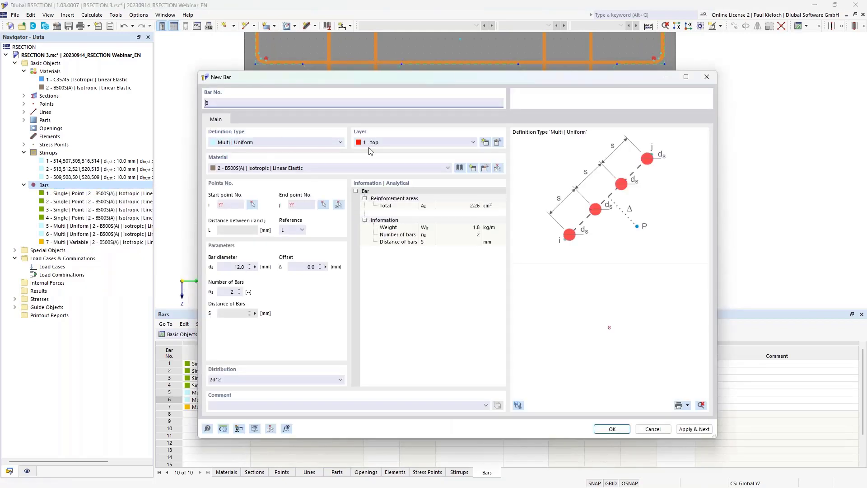
pyautogui.click(384, 144)
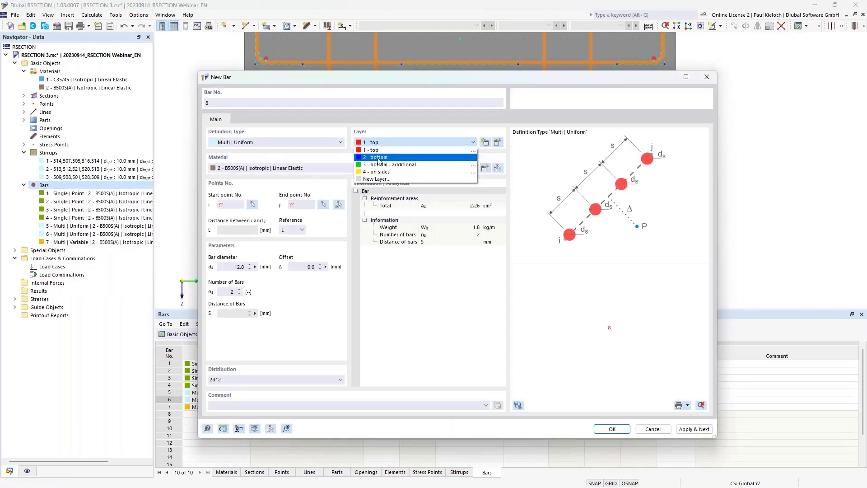
pyautogui.click(379, 158)
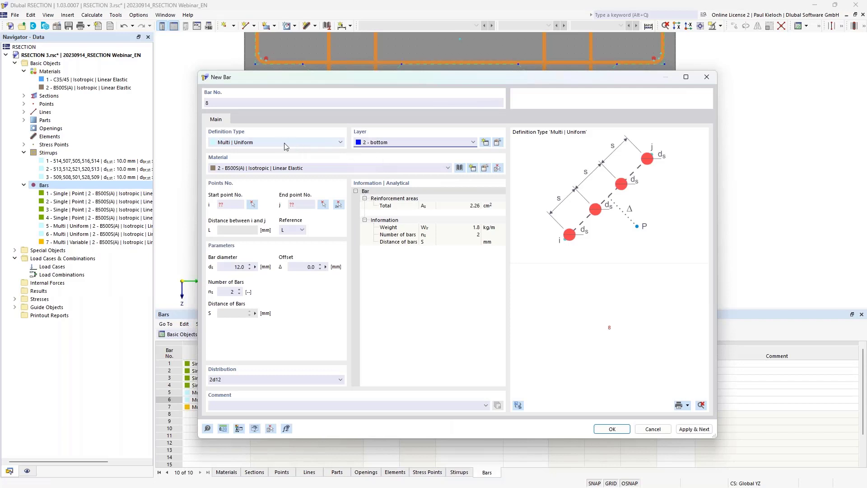
# Place the row between points 552 and 551 at the bottom of the left web stirrup and create it with two 20 mm bars
pyautogui.click(339, 206)
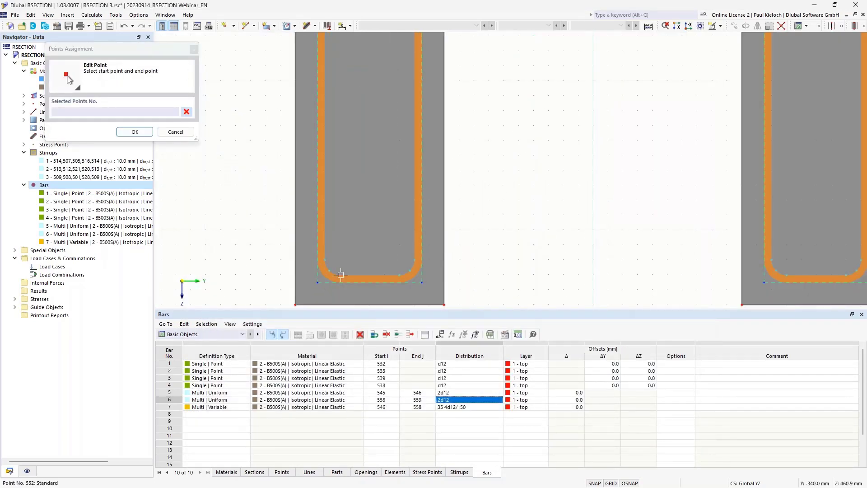
pyautogui.click(402, 273)
pyautogui.click(394, 275)
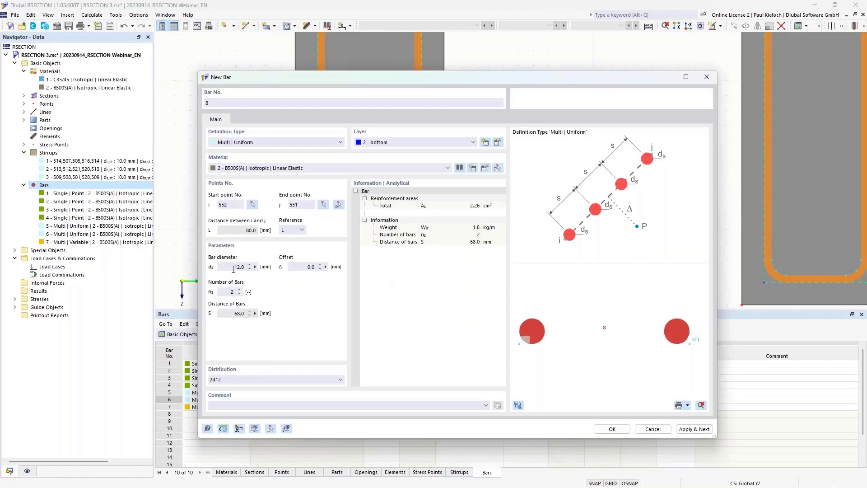
pyautogui.write('20')
pyautogui.click(611, 428)
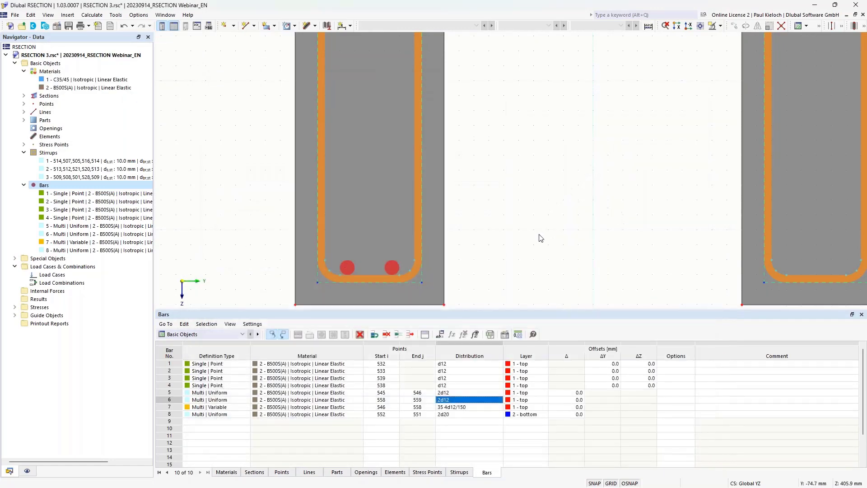
# Copy the Multi | Uniform row for bar 8 to the following row of the bars table
pyautogui.scroll(-1, 541, 238)
pyautogui.moveTo(540, 238); pyautogui.dragTo(475, 217, button='middle')
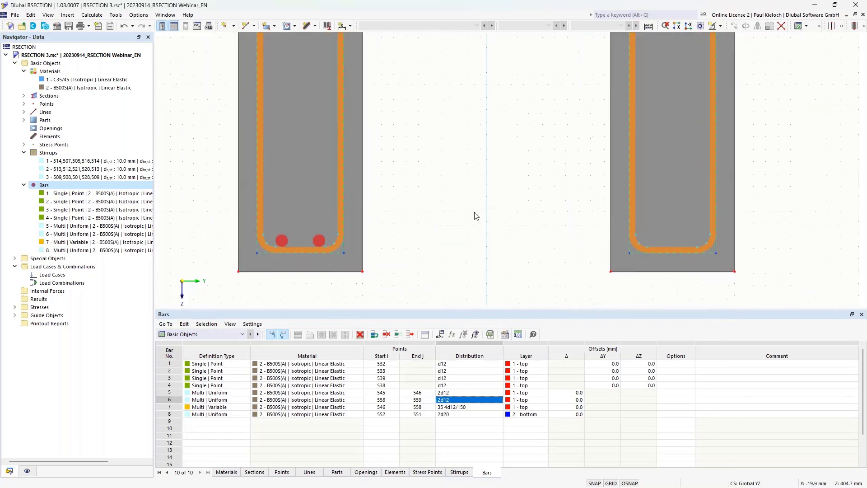
pyautogui.click(170, 414)
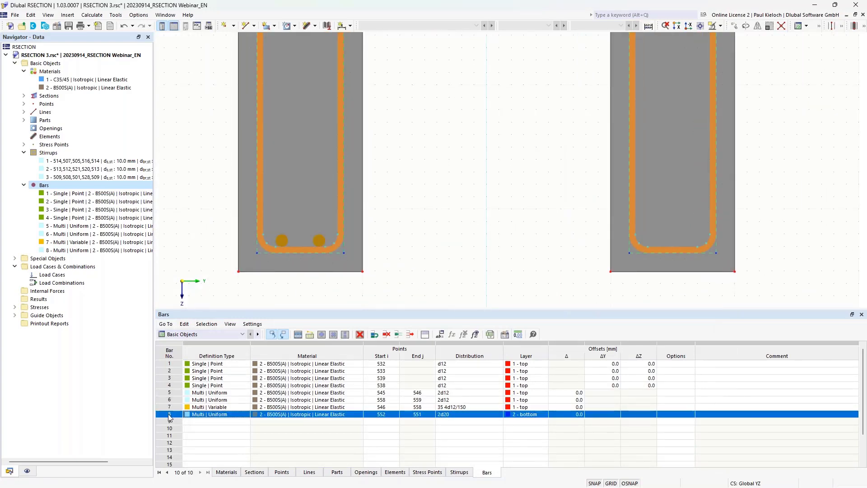
pyautogui.rightClick(170, 415)
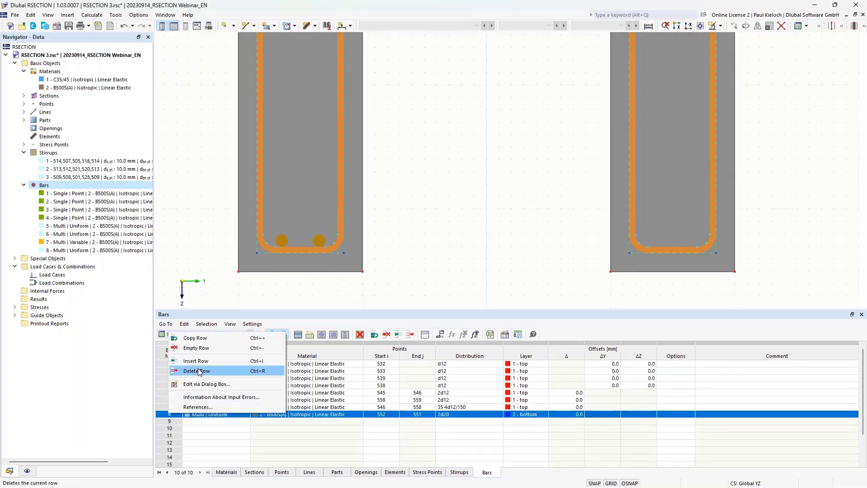
pyautogui.click(207, 338)
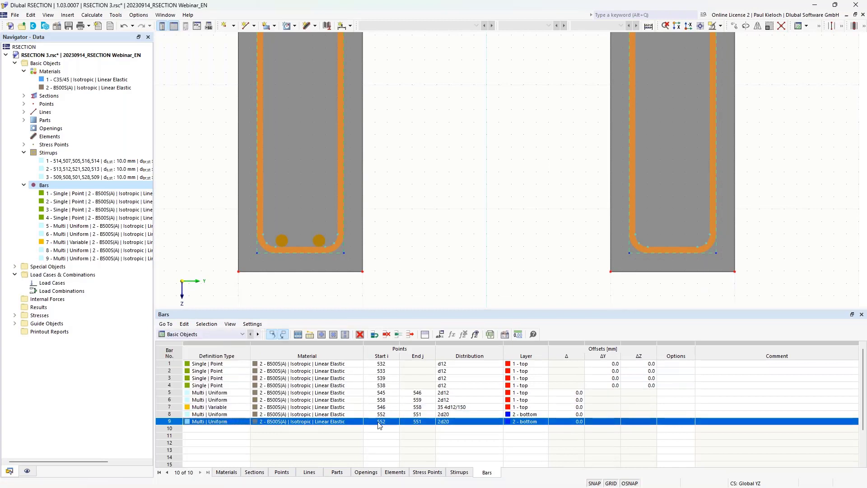
# Reassign the copied bottom-layer row's start point to 565 and end point to 564 at the bottom of the right web stirrup
pyautogui.click(384, 421)
pyautogui.click(395, 421)
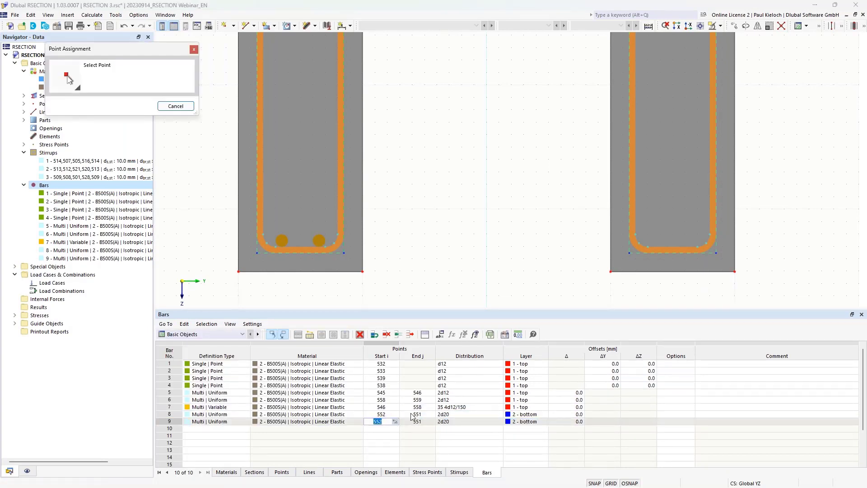
pyautogui.click(641, 241)
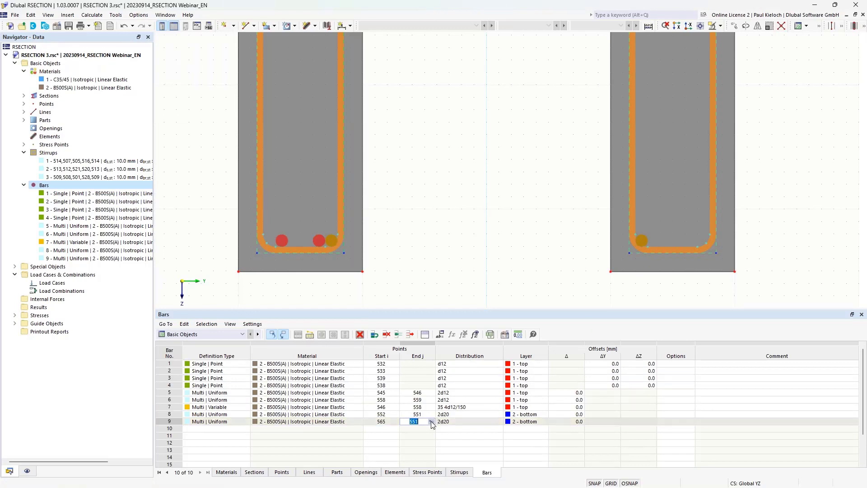
pyautogui.click(431, 421)
pyautogui.click(698, 246)
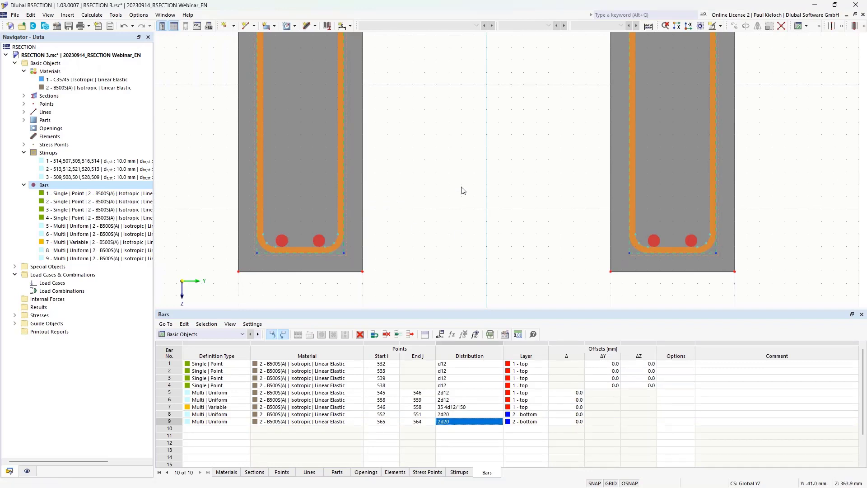
# Start a new Multi | Uniform bar row between points 554 and 549 near the bottom of the left web stirrup
pyautogui.rightClick(77, 187)
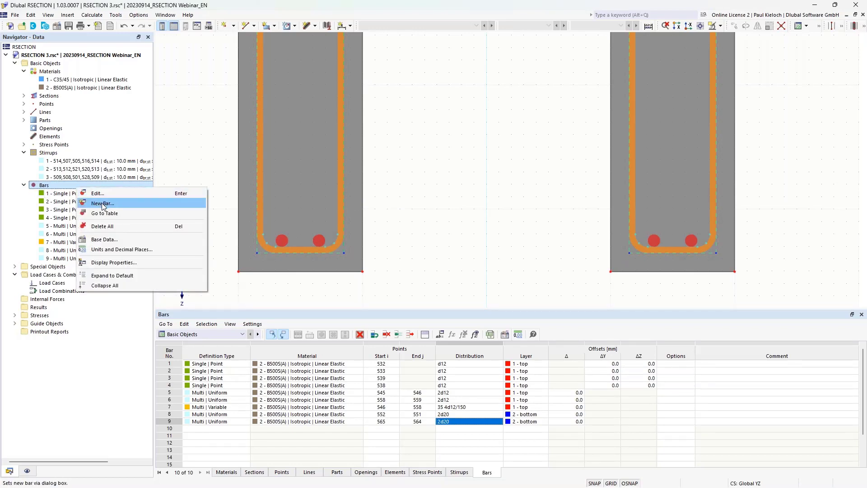
pyautogui.click(117, 205)
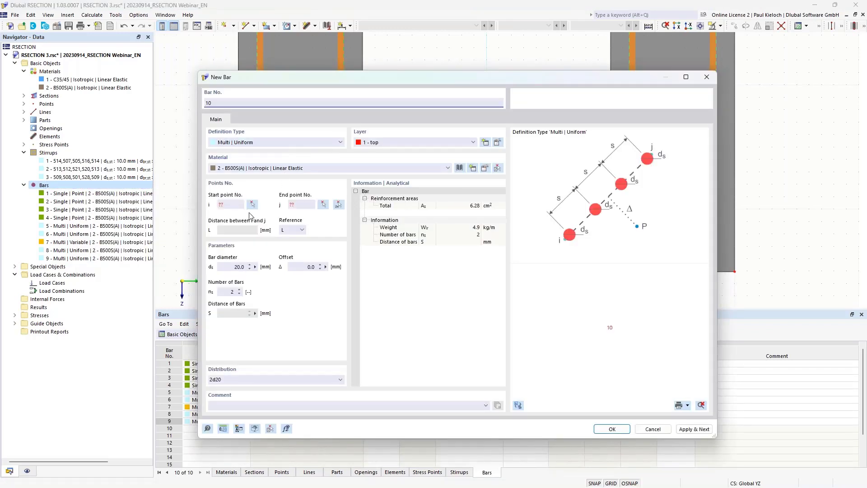
pyautogui.click(337, 205)
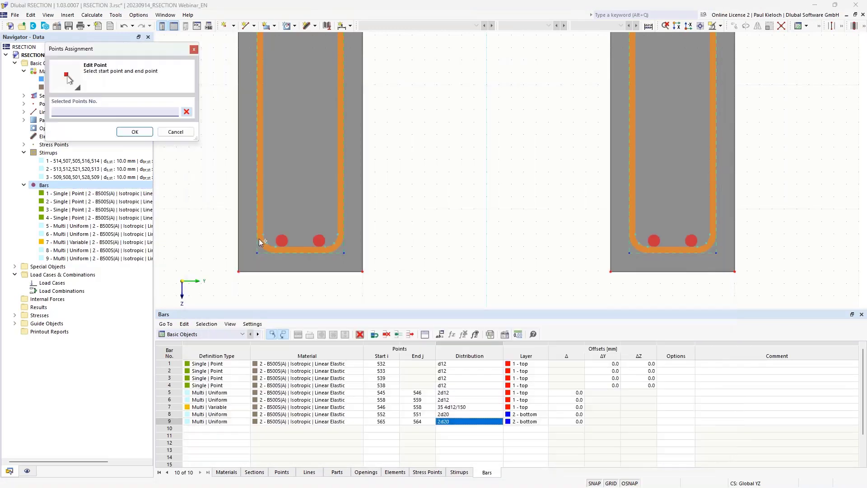
pyautogui.click(260, 246)
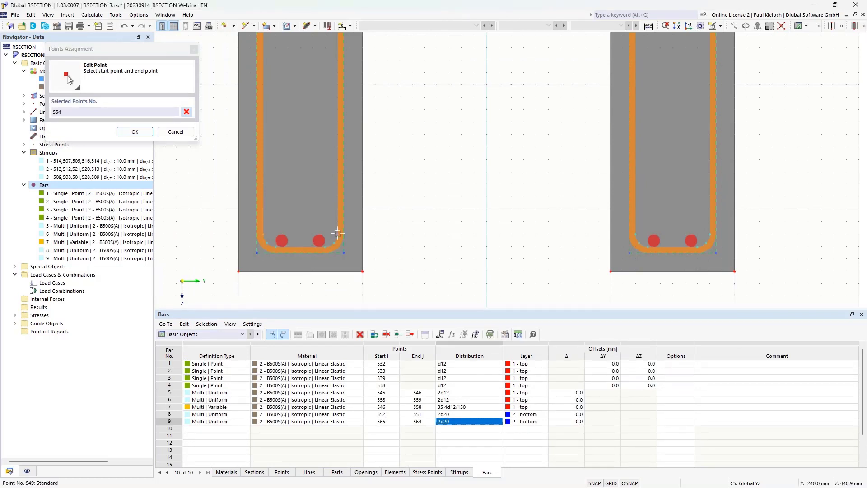
pyautogui.click(337, 233)
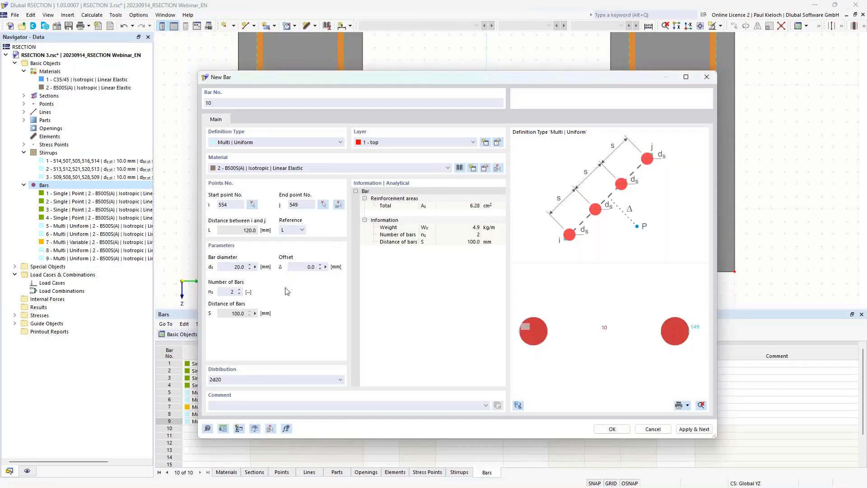
# Give the row three 20 mm bars with a -30 mm offset, showing it in the section preview, and create it
pyautogui.click(239, 290)
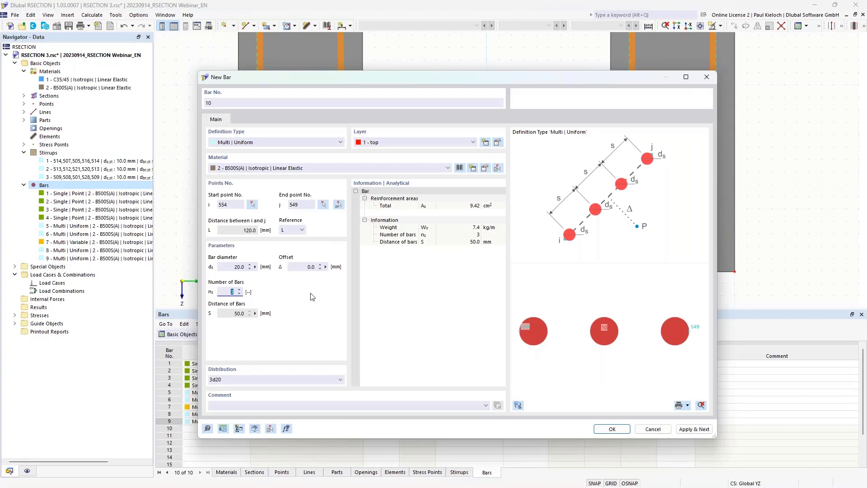
pyautogui.click(519, 405)
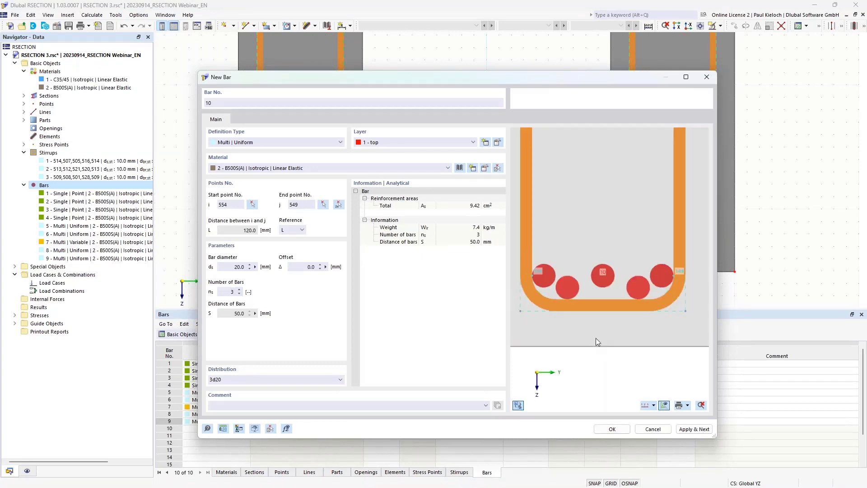
pyautogui.scroll(-2, 595, 338)
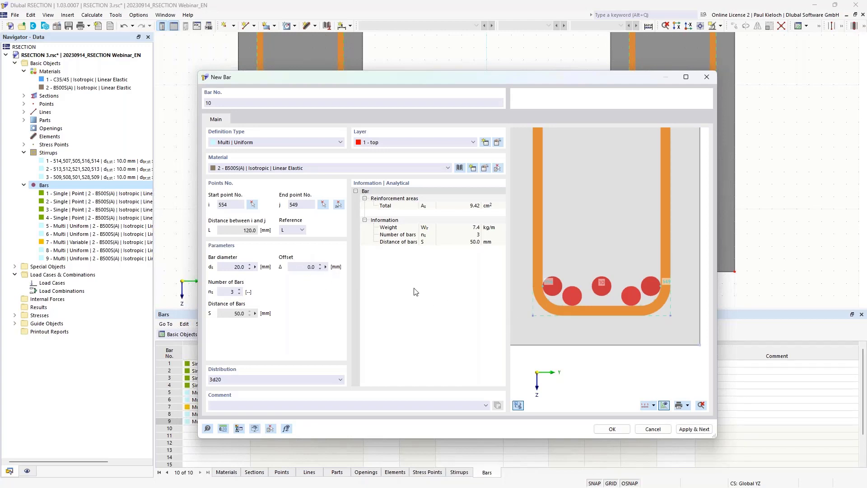
pyautogui.click(300, 267)
pyautogui.press('Tab')
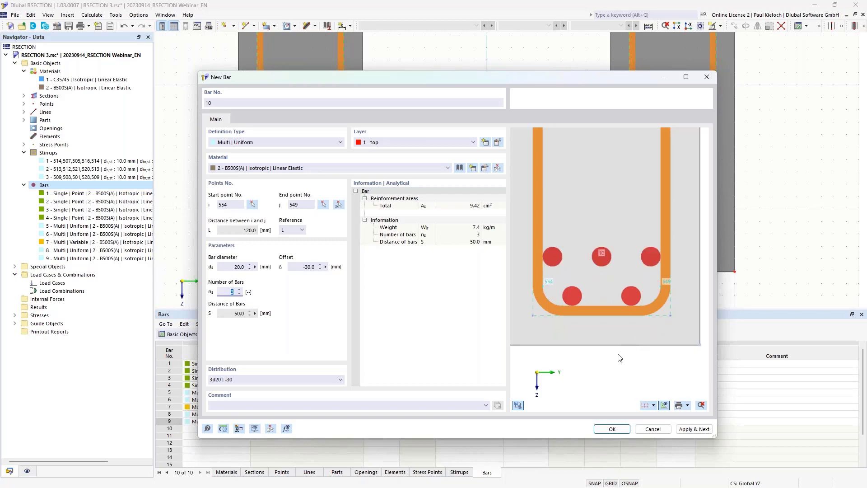
pyautogui.click(612, 427)
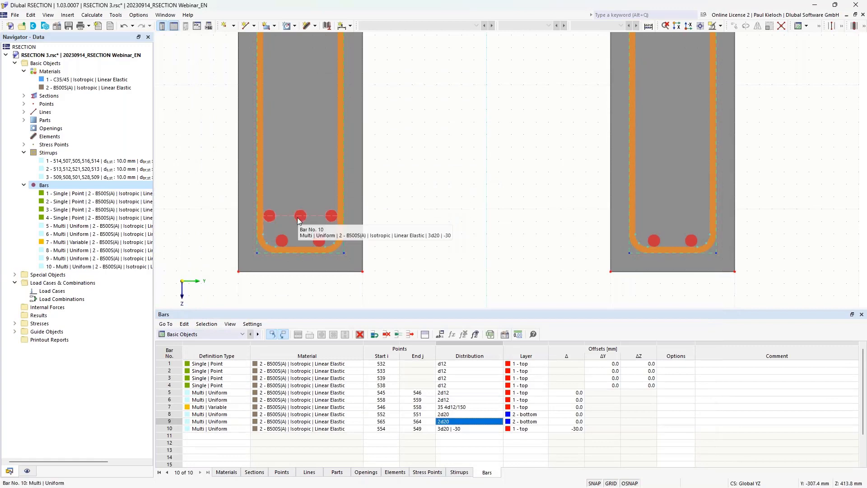
# Copy the Multi | Uniform row for bar 10 to the following row of the bars table
pyautogui.click(172, 431)
pyautogui.rightClick(172, 432)
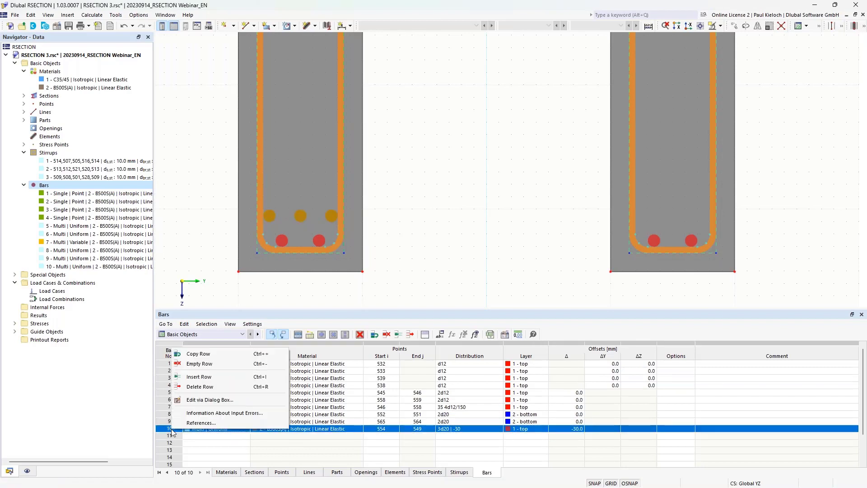
pyautogui.click(215, 354)
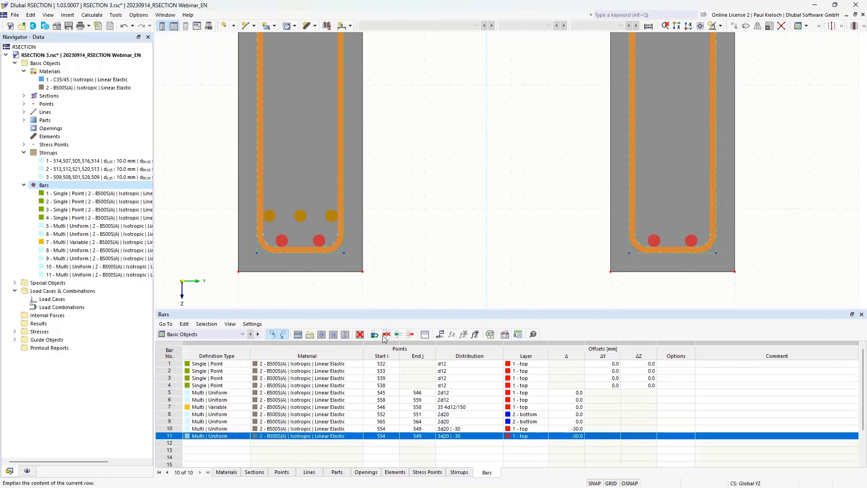
# Reassign the copied three-bar row's start point to 567 and end point to 562 in the right web stirrup
pyautogui.click(390, 435)
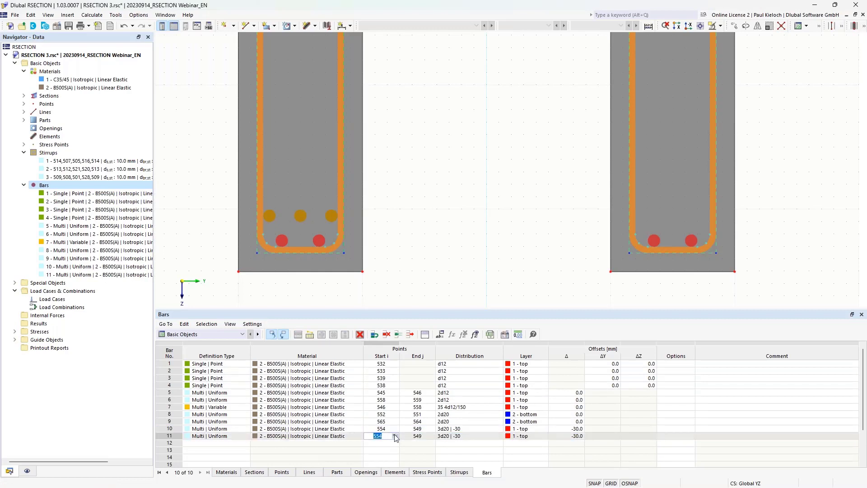
pyautogui.click(396, 436)
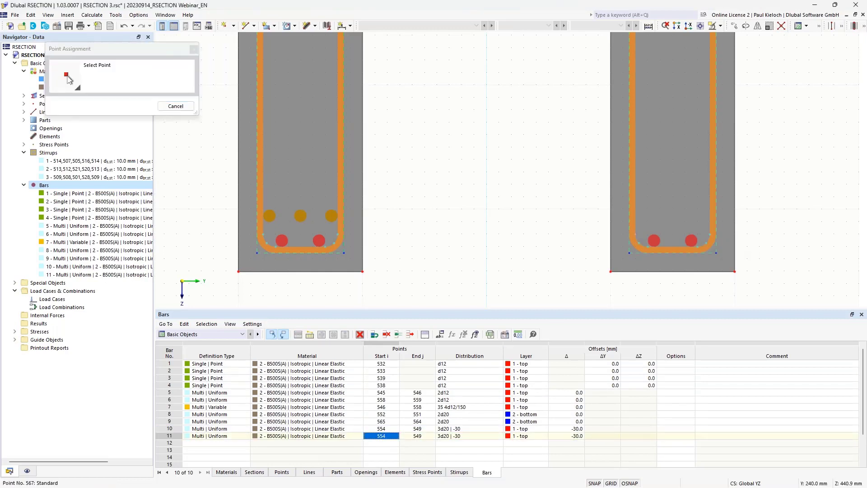
pyautogui.click(629, 253)
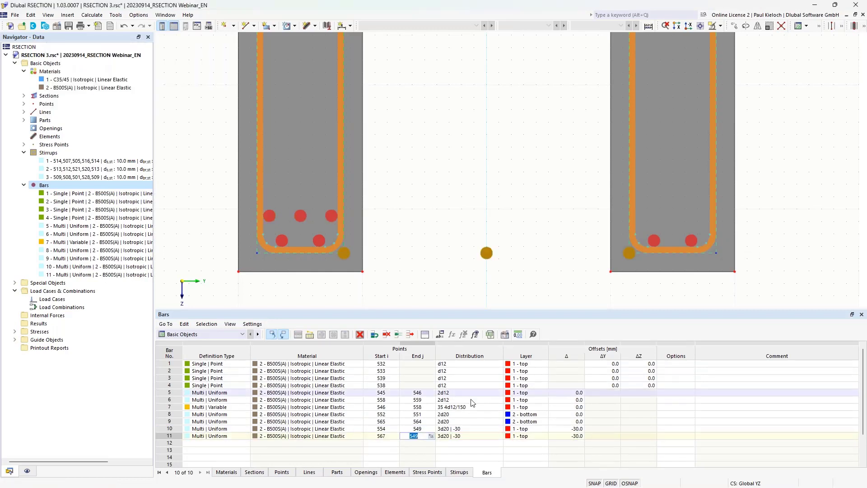
pyautogui.click(431, 437)
pyautogui.click(709, 234)
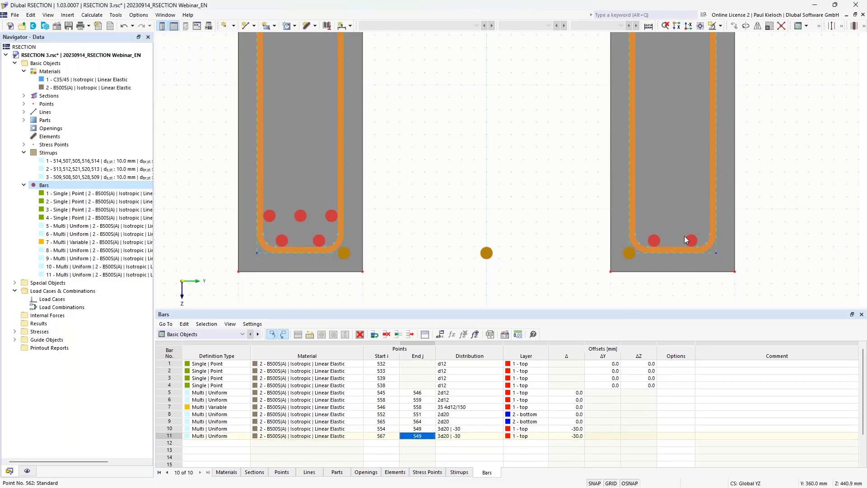
pyautogui.click(514, 236)
# Assign the three-bar rows 10 and 11 of both webs to layer 3 - bottom - additional
pyautogui.scroll(-4, 514, 236)
pyautogui.moveTo(524, 194); pyautogui.dragTo(510, 206, button='middle')
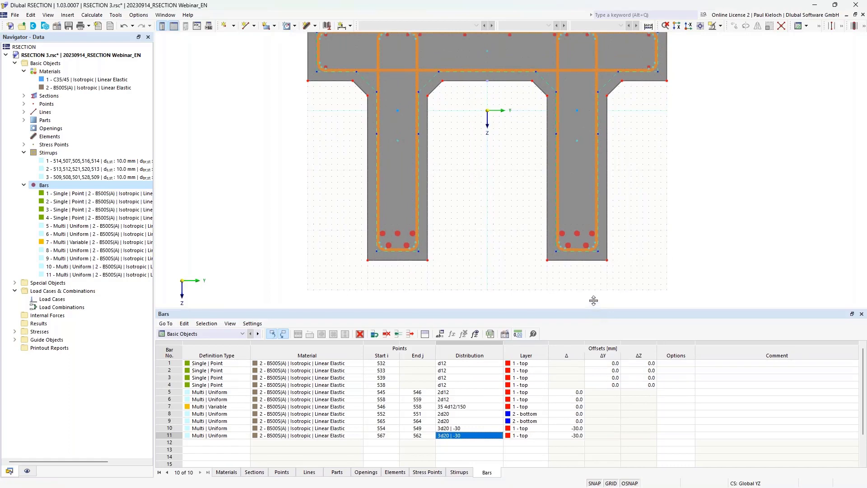
pyautogui.moveTo(593, 300); pyautogui.dragTo(594, 293)
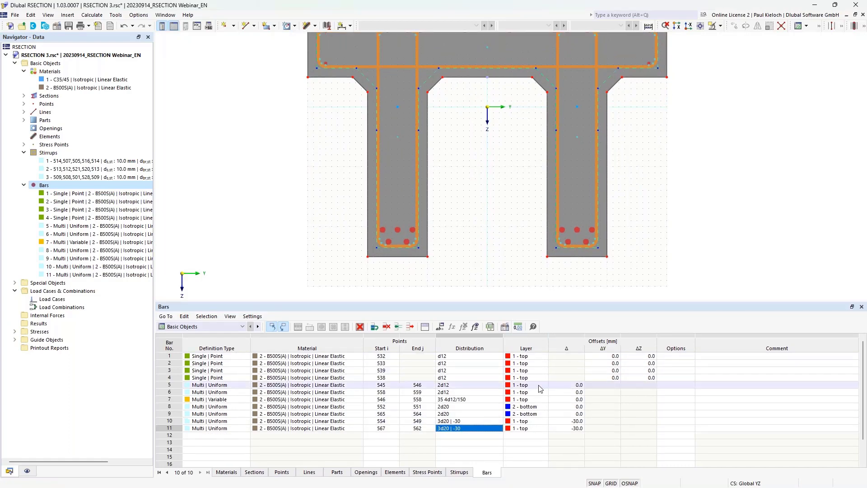
pyautogui.moveTo(512, 178); pyautogui.dragTo(504, 188, button='middle')
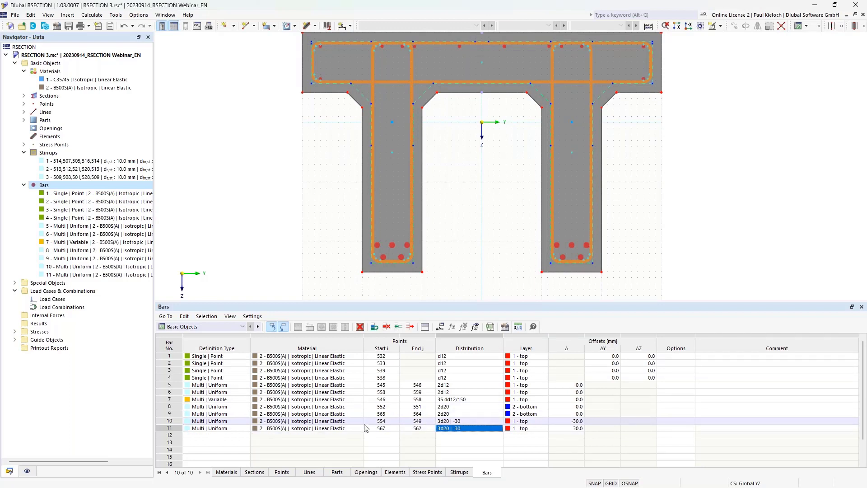
pyautogui.click(534, 422)
pyautogui.click(543, 420)
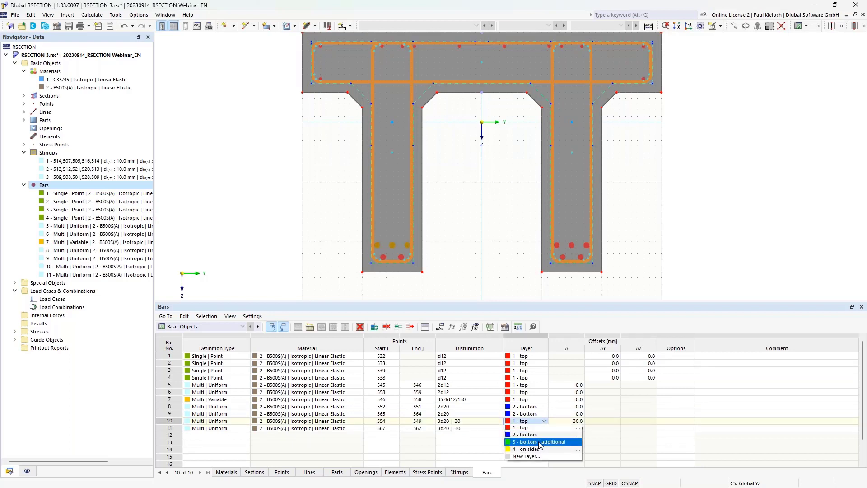
pyautogui.click(540, 442)
pyautogui.click(525, 428)
pyautogui.click(526, 428)
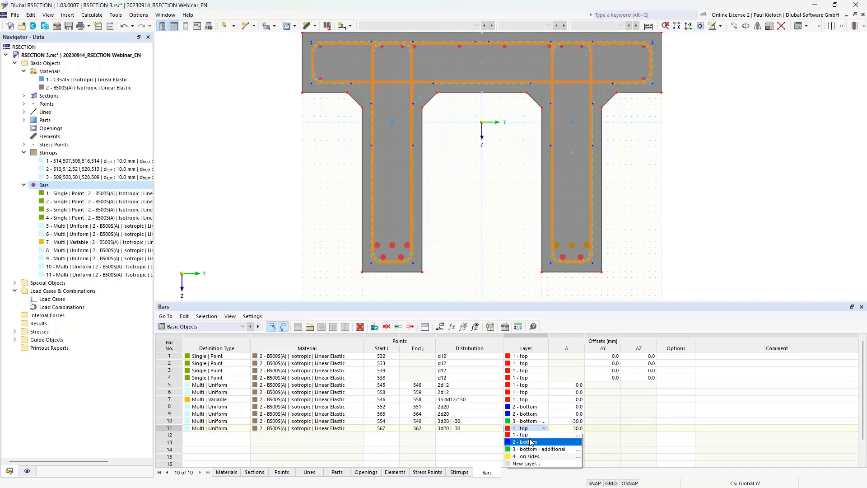
pyautogui.click(530, 448)
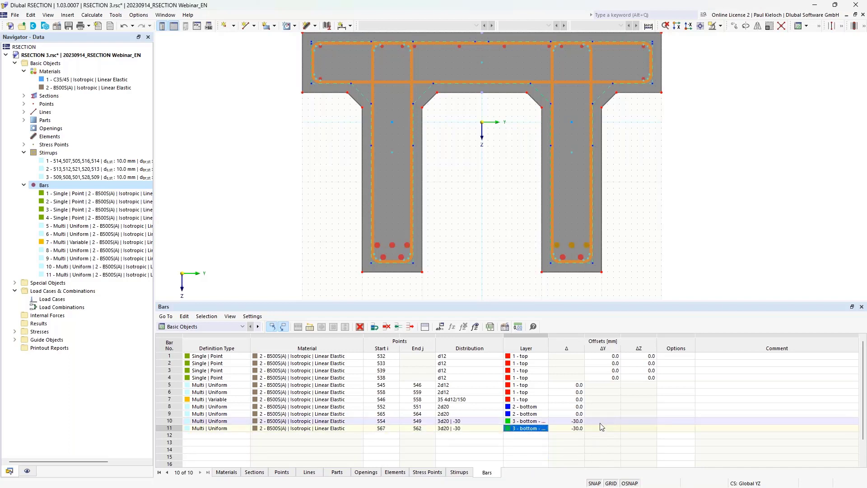
pyautogui.click(602, 421)
pyautogui.click(602, 428)
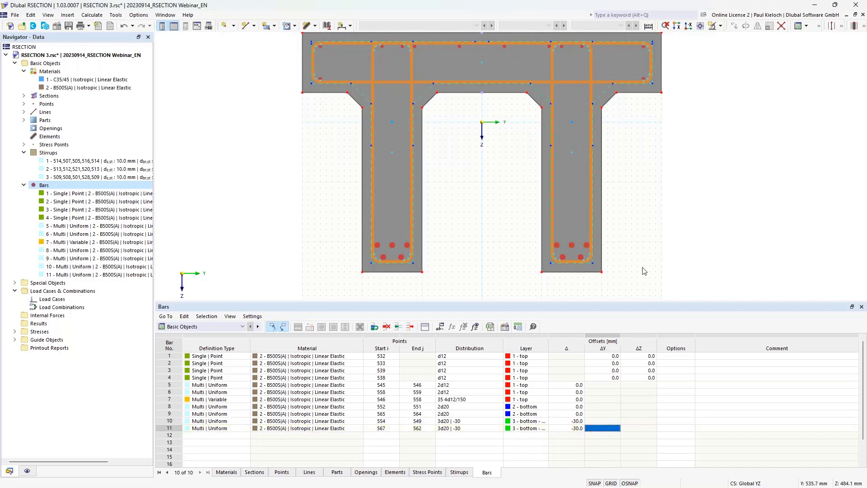
# Start a new Multi | Variable bar row from point 543 to point 554 along the left leg of the left web stirrup
pyautogui.moveTo(640, 172); pyautogui.dragTo(631, 177, button='middle')
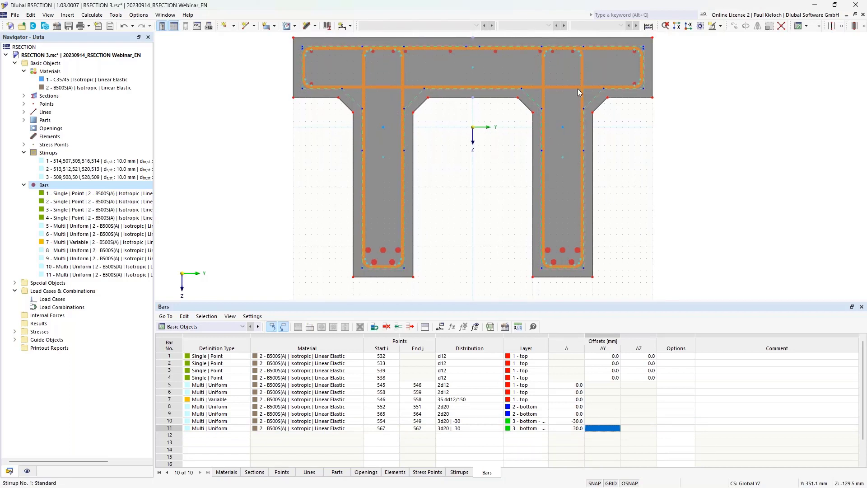
pyautogui.rightClick(41, 185)
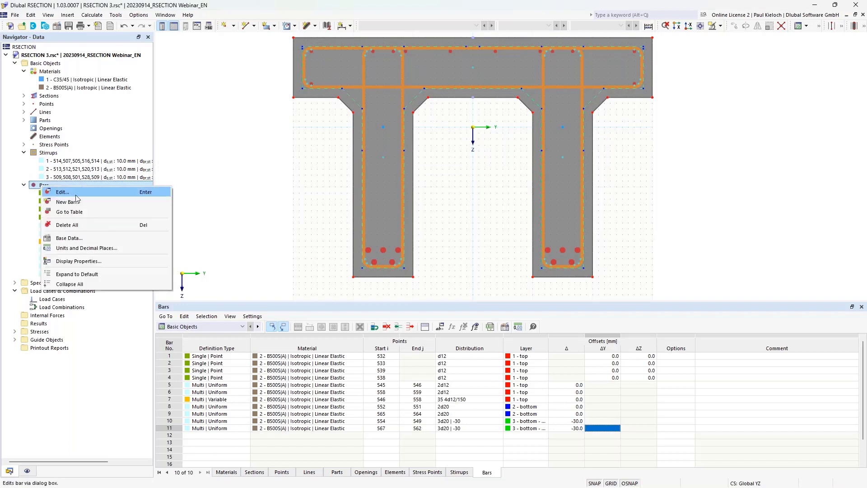
pyautogui.click(75, 203)
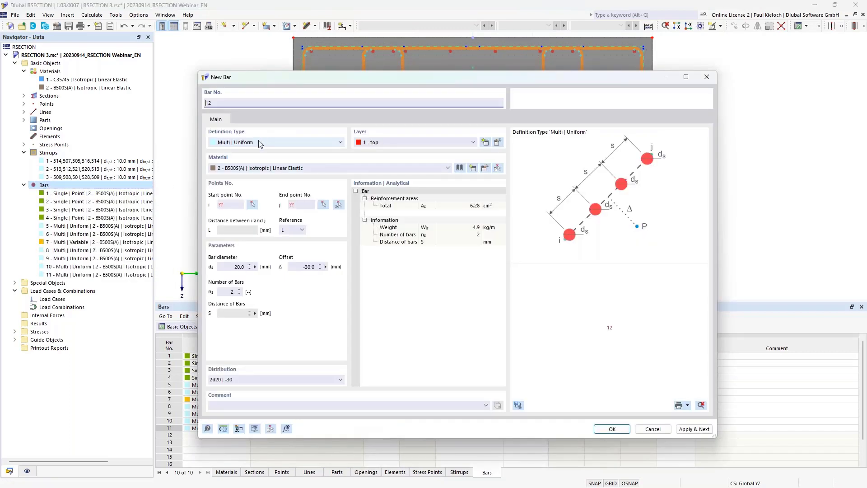
pyautogui.click(260, 143)
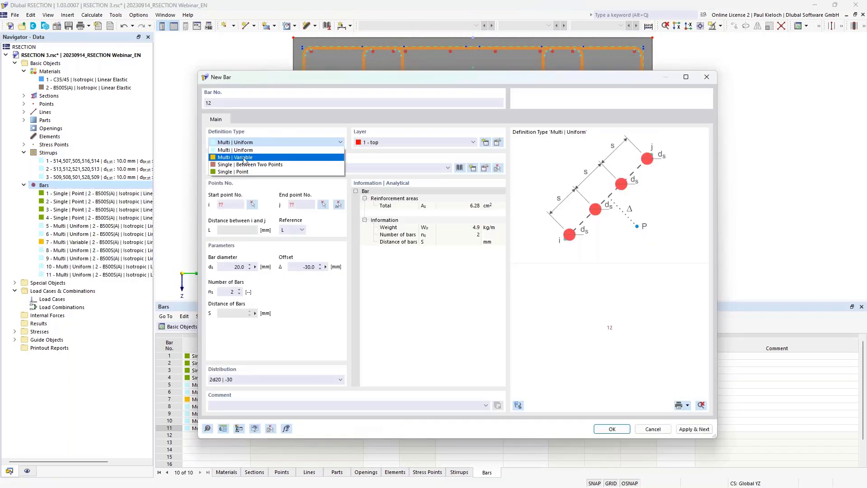
pyautogui.click(249, 157)
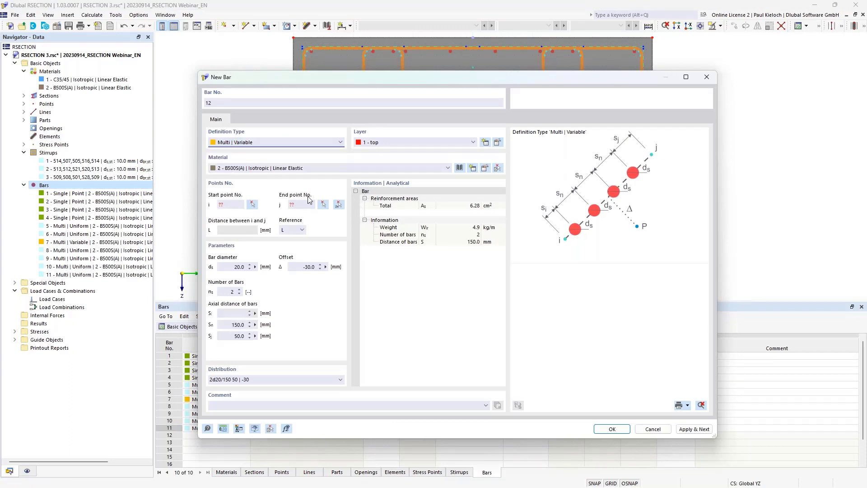
pyautogui.click(338, 205)
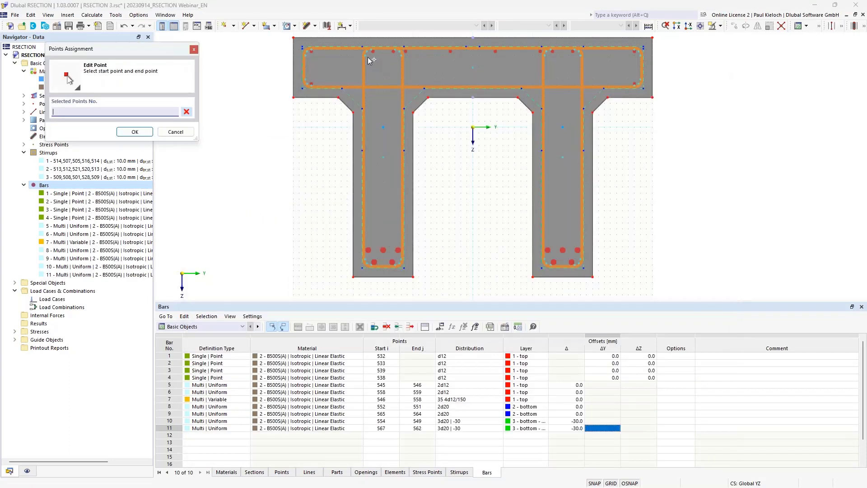
pyautogui.click(365, 264)
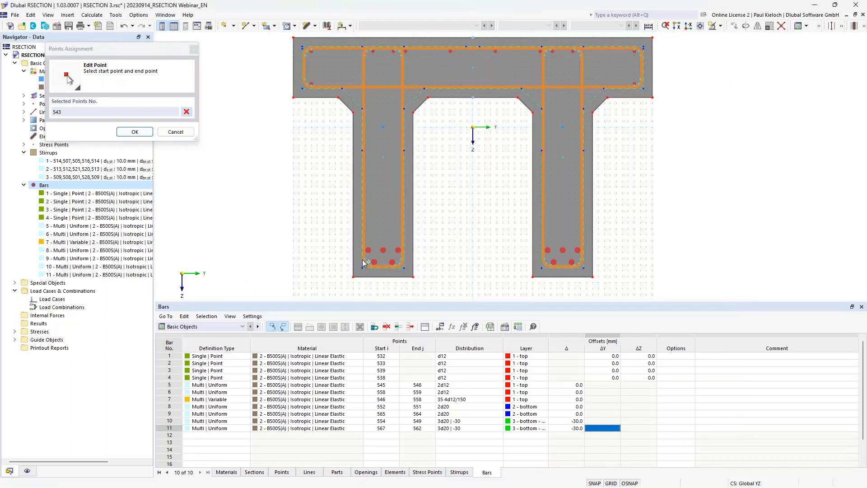
pyautogui.click(366, 258)
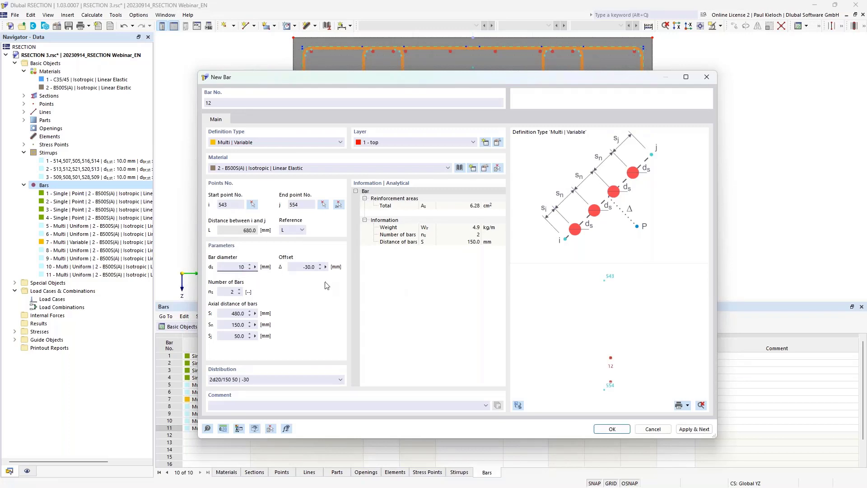
# Define the row as five 10 mm bars with 0 mm offset, 0 mm start distance and 150 mm spacing, and create it
pyautogui.click(303, 267)
pyautogui.write('0')
pyautogui.click(229, 292)
pyautogui.click(226, 313)
pyautogui.click(232, 325)
pyautogui.click(518, 405)
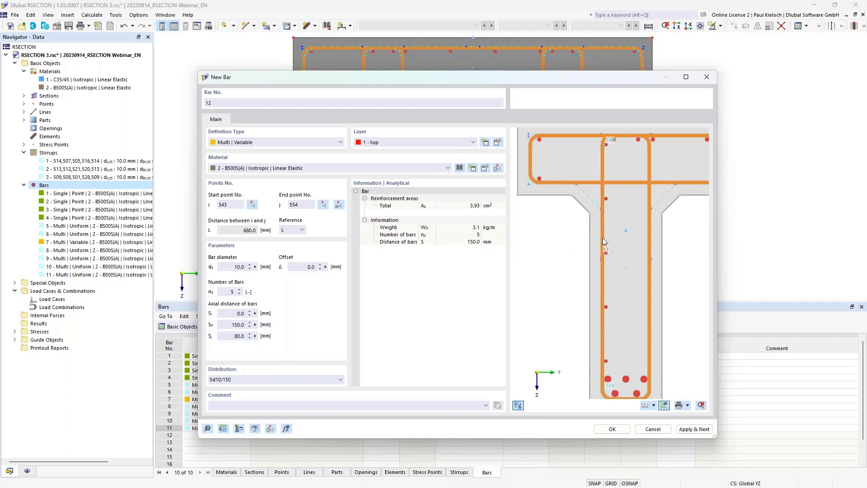
pyautogui.click(610, 428)
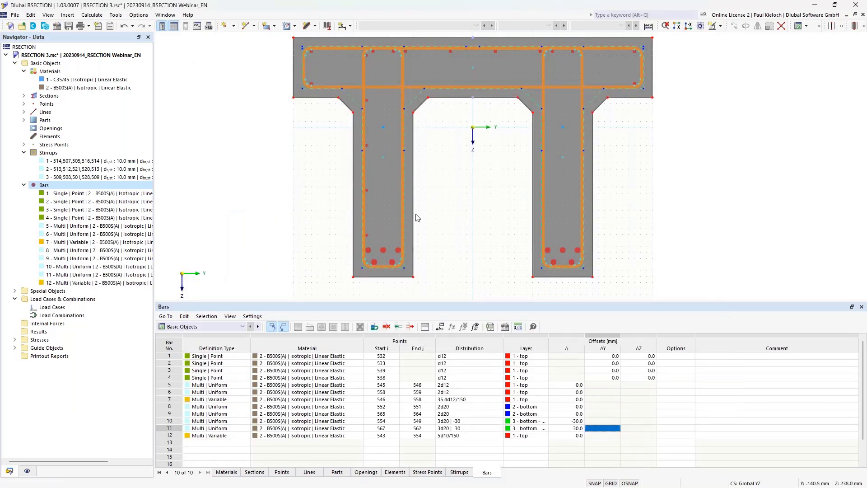
# Copy the Multi | Variable row for bar 12 to the following row of the bars table
pyautogui.click(169, 435)
pyautogui.rightClick(170, 436)
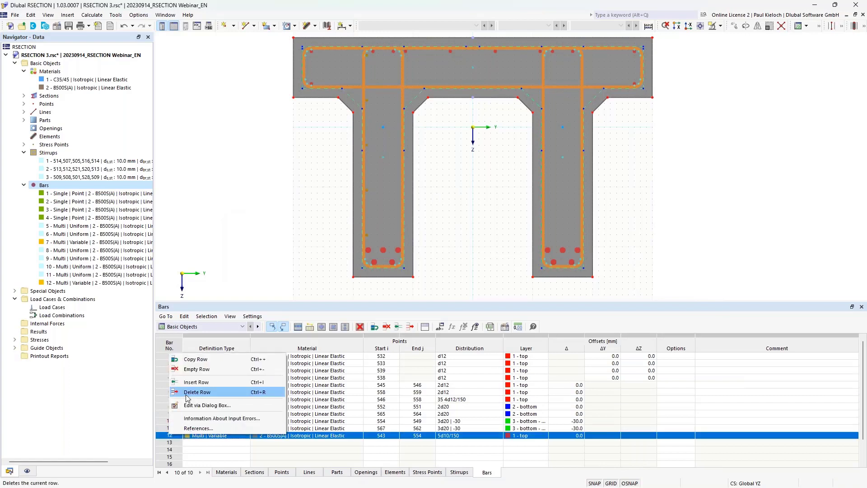
pyautogui.click(205, 361)
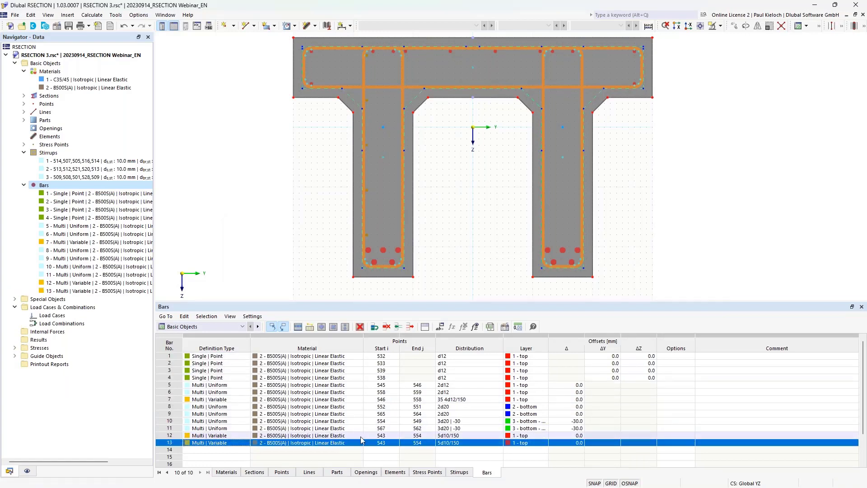
# Reassign bar row 13 to run from point 548 to point 549 along the right leg of the left web stirrup
pyautogui.doubleClick(380, 442)
pyautogui.click(395, 443)
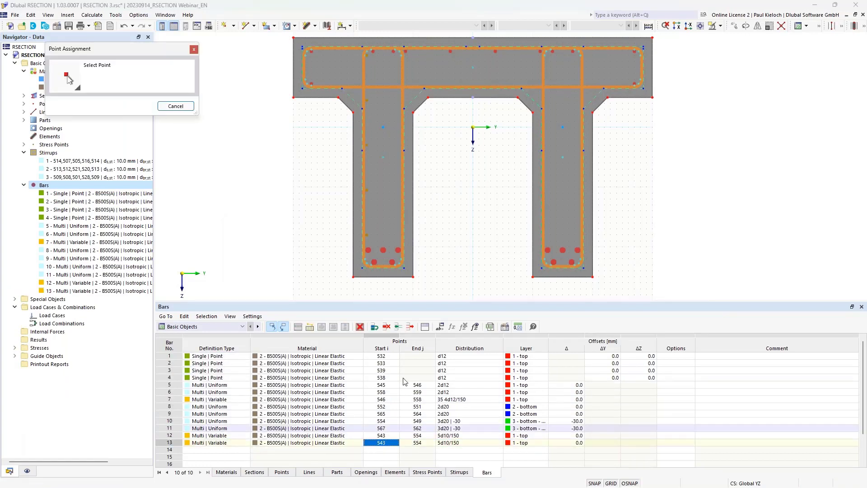
pyautogui.click(403, 47)
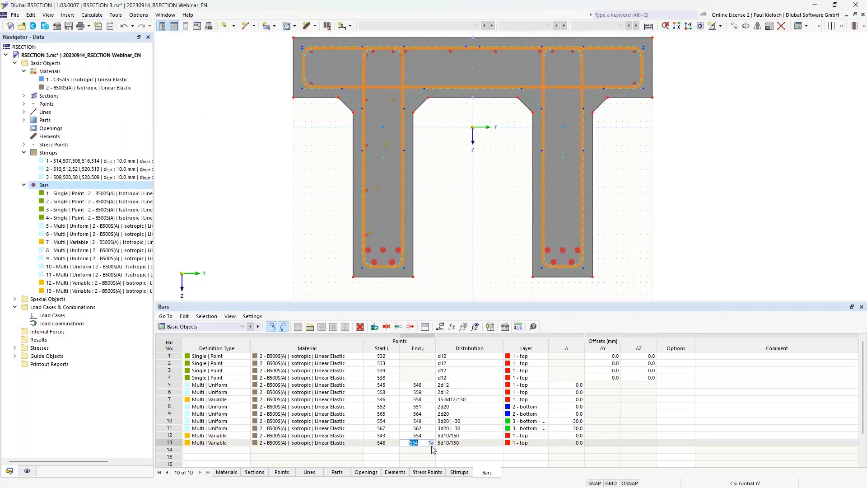
pyautogui.click(432, 443)
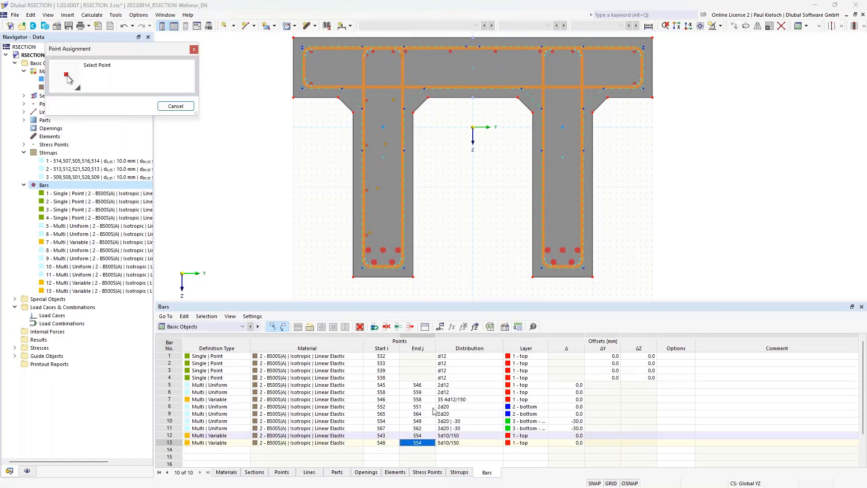
pyautogui.click(414, 271)
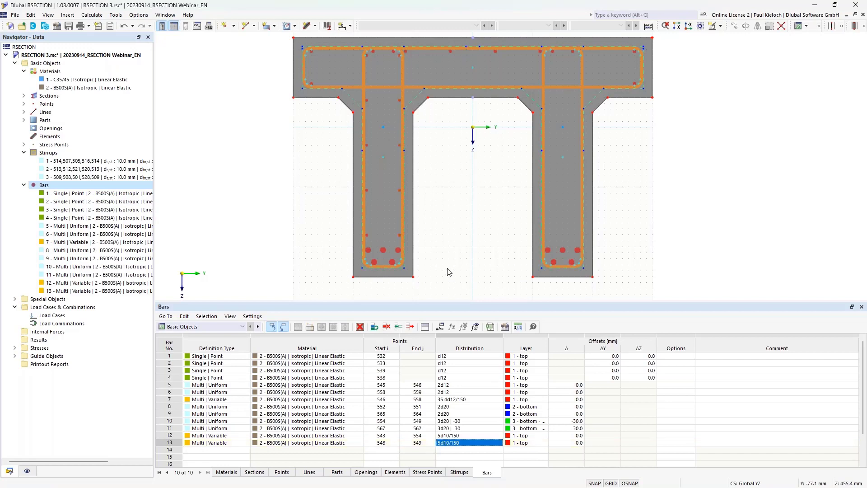
# Copy bar row 13 to row 14 and set its points to 556 and 567 along the right web stirrup's left leg
pyautogui.scroll(-1, 207, 431)
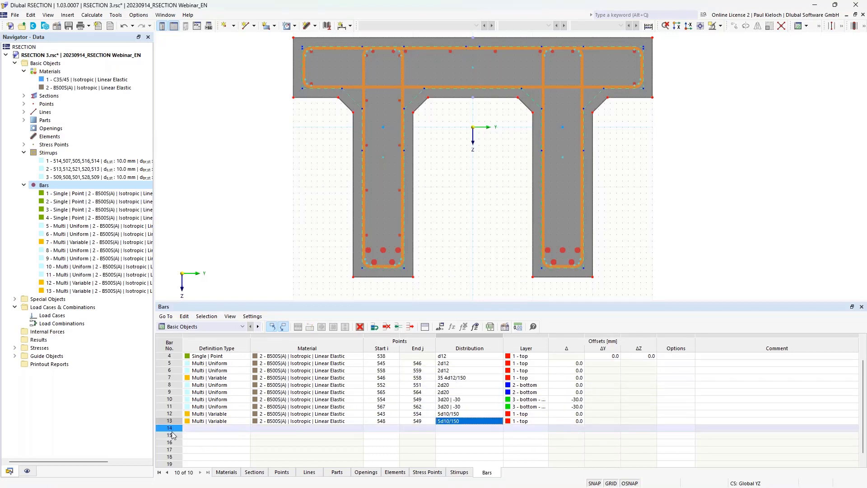
pyautogui.rightClick(195, 422)
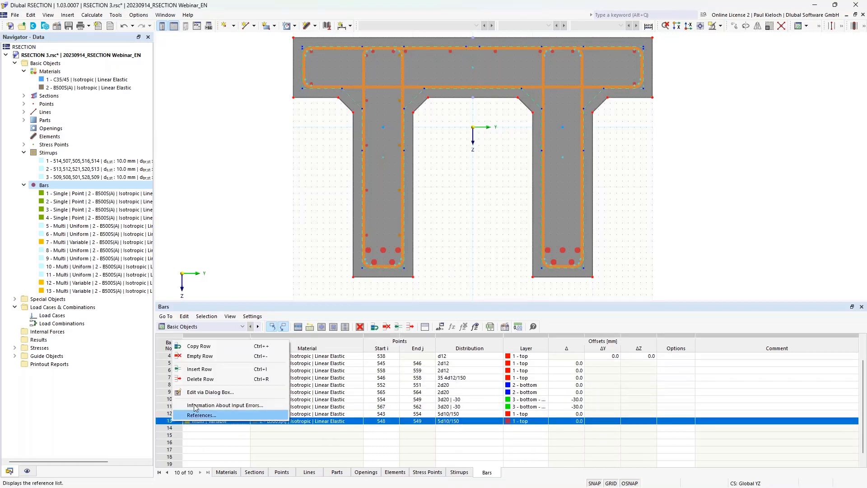
pyautogui.click(215, 350)
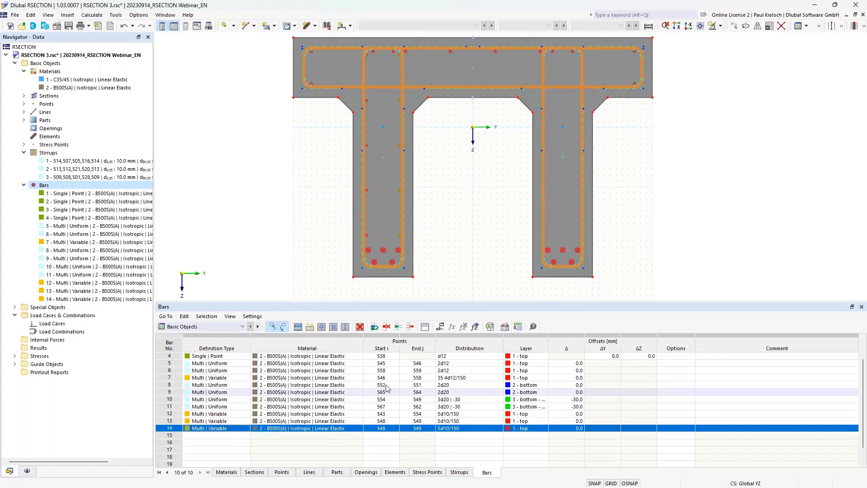
pyautogui.click(391, 429)
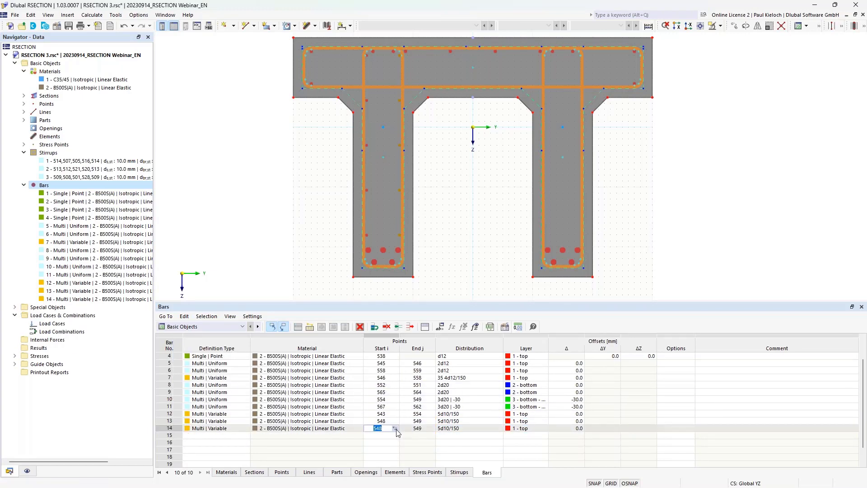
pyautogui.click(396, 429)
pyautogui.click(544, 56)
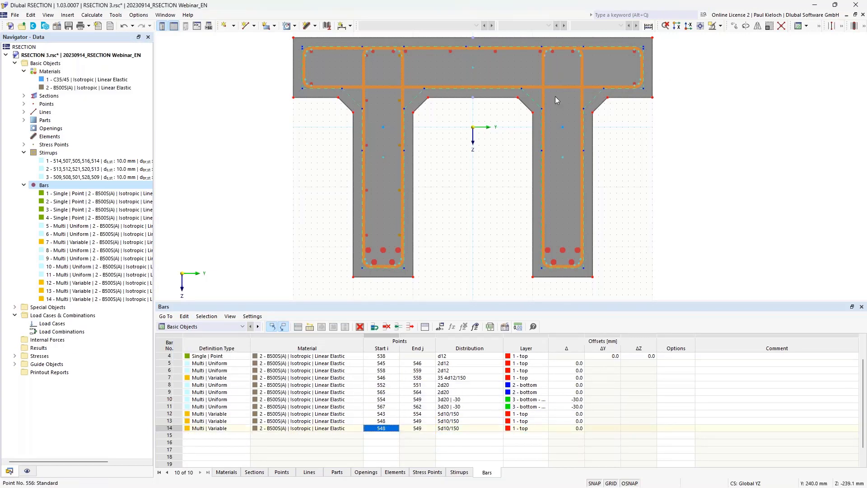
pyautogui.click(433, 429)
pyautogui.click(433, 428)
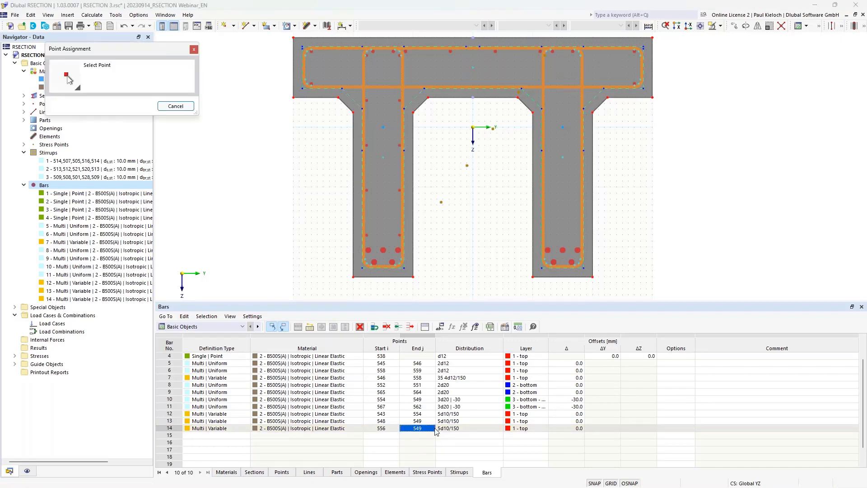
pyautogui.click(545, 266)
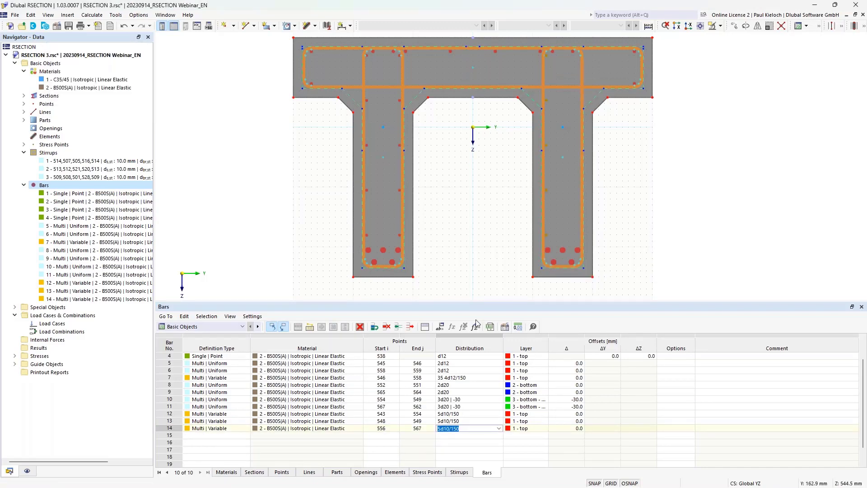
# Copy bar row 14 to row 15 and set its points to 561 and 562 along the right web stirrup's right leg
pyautogui.click(179, 428)
pyautogui.rightClick(180, 430)
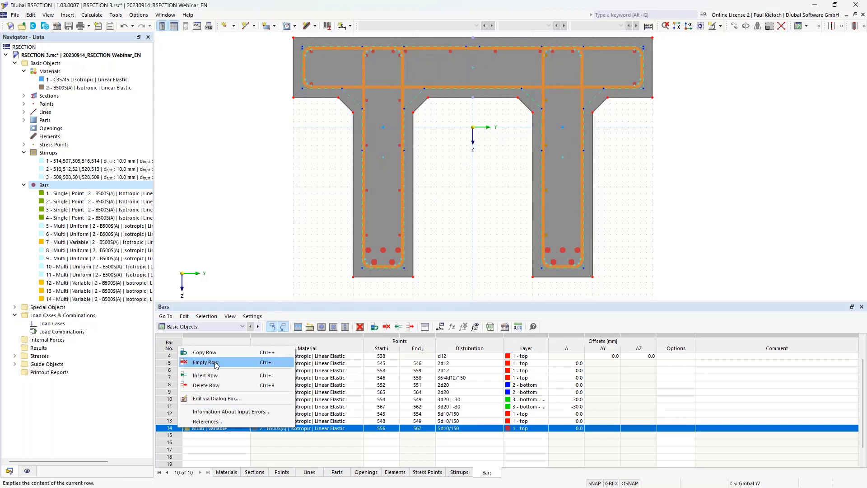
pyautogui.click(205, 352)
pyautogui.click(382, 434)
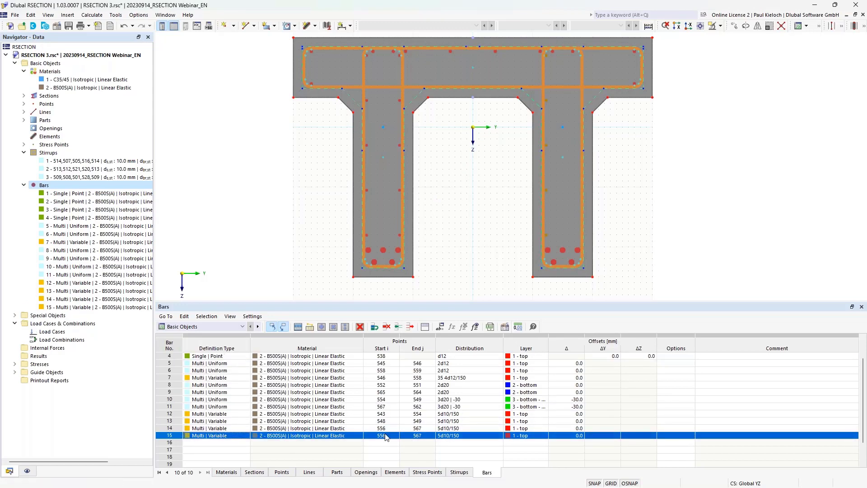
pyautogui.click(389, 435)
pyautogui.click(395, 435)
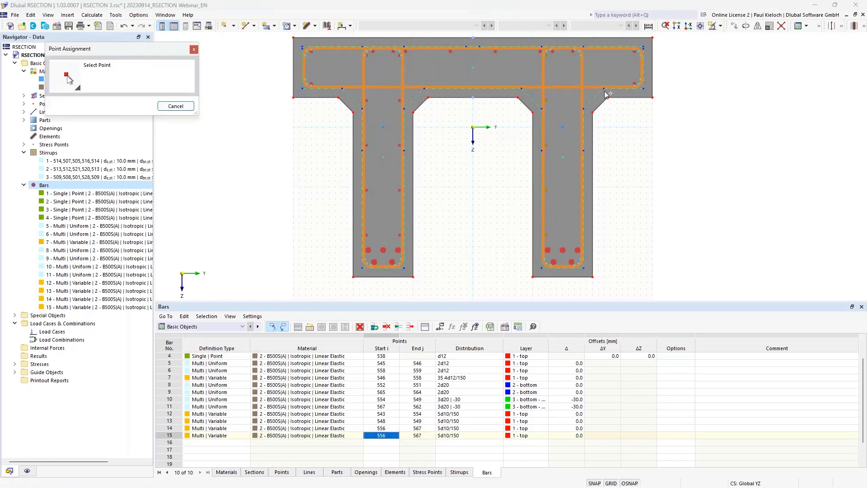
pyautogui.click(581, 51)
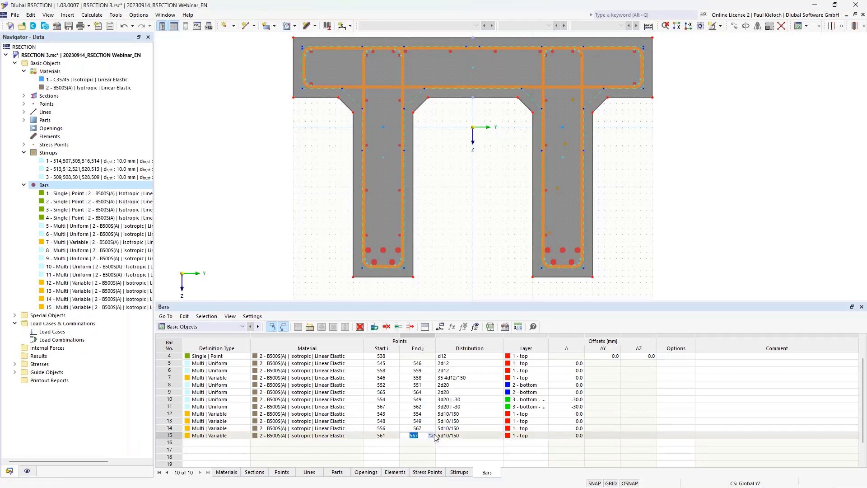
pyautogui.click(583, 268)
# Assign the left web's side bar rows 12 and 13 to layer 4 - on sides
pyautogui.click(525, 414)
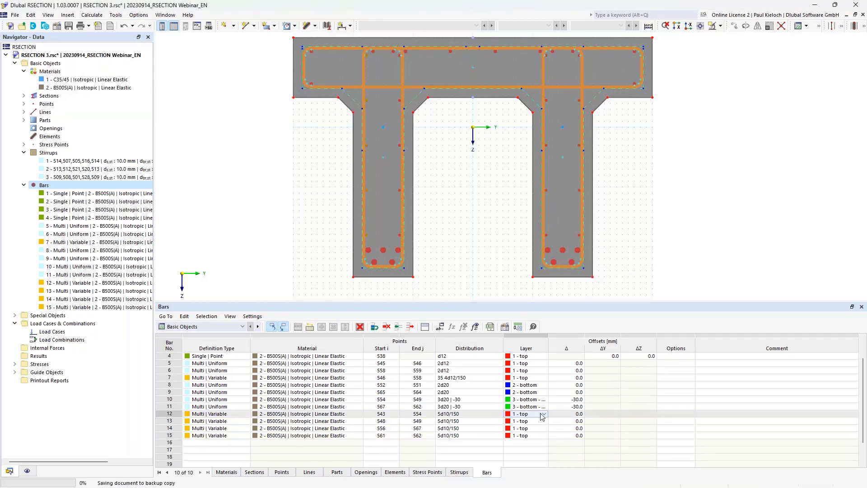
pyautogui.click(544, 413)
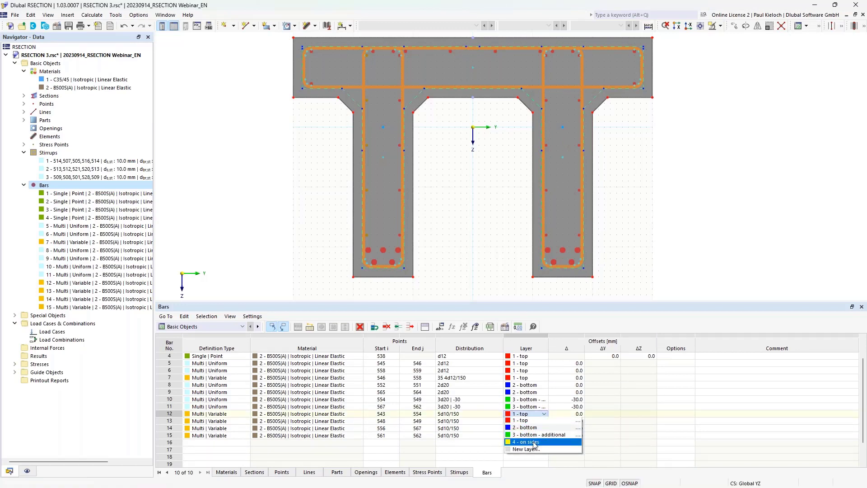
pyautogui.click(534, 443)
pyautogui.click(527, 421)
pyautogui.click(544, 420)
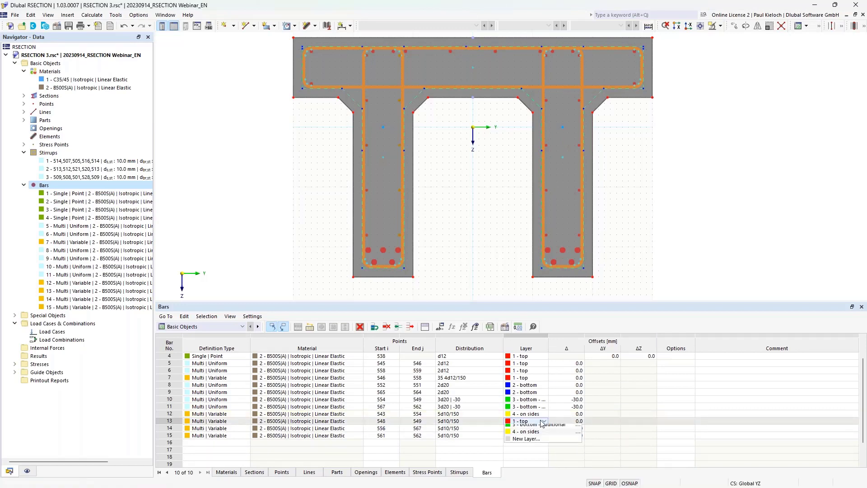
pyautogui.click(535, 450)
# Assign the right web's side bar rows 14 and 15 to layer 4 - on sides
pyautogui.click(540, 428)
pyautogui.click(543, 428)
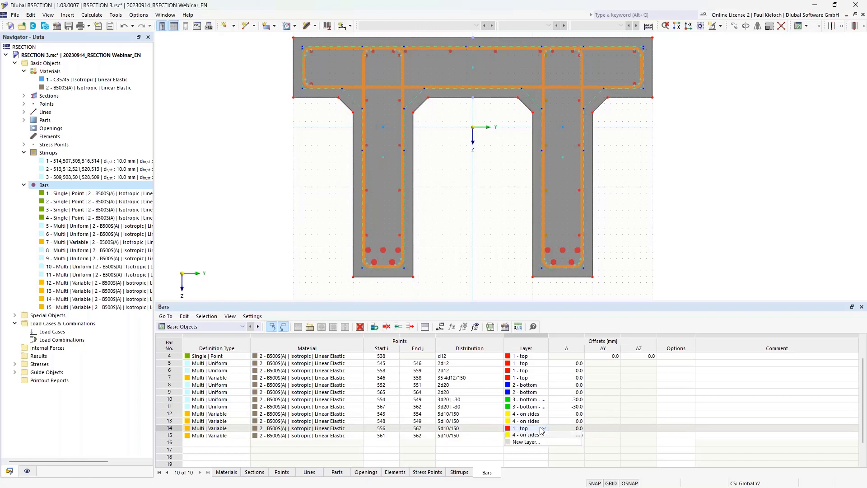
pyautogui.click(530, 455)
pyautogui.click(527, 435)
pyautogui.click(544, 435)
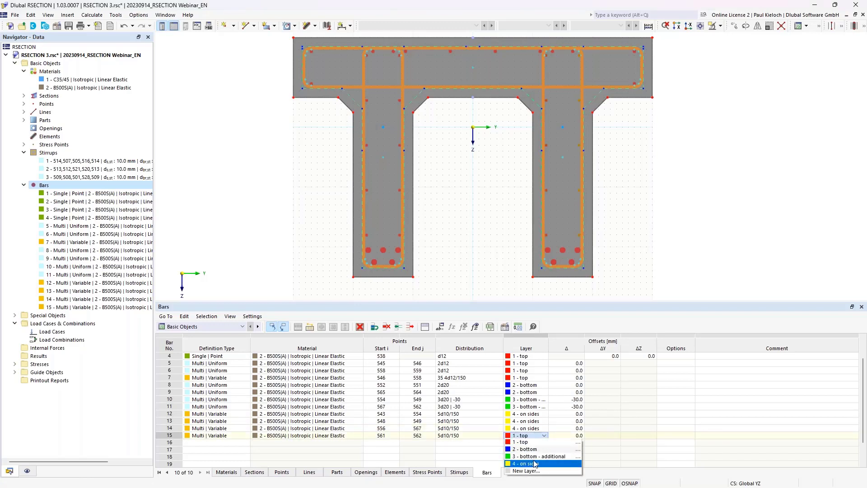
pyautogui.click(534, 463)
pyautogui.click(568, 428)
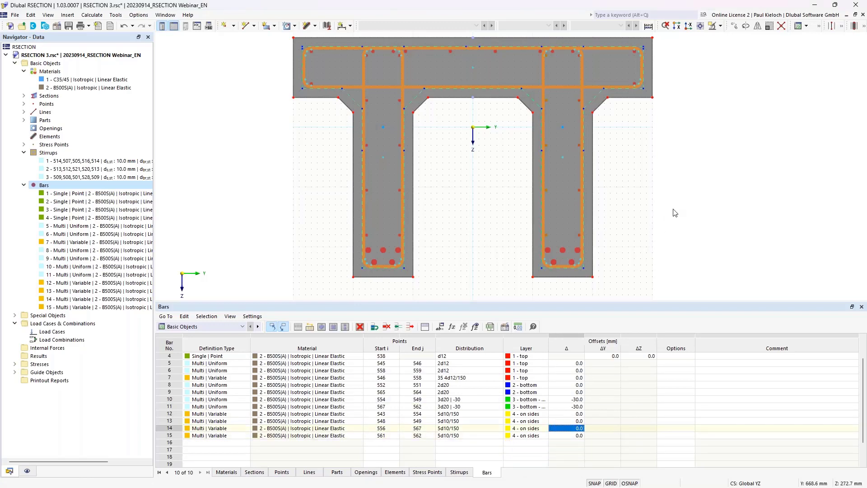
# Resize the bars table so the complete double T-section and all bar rows can be reviewed, and save the model
pyautogui.moveTo(668, 214); pyautogui.dragTo(647, 238, button='middle')
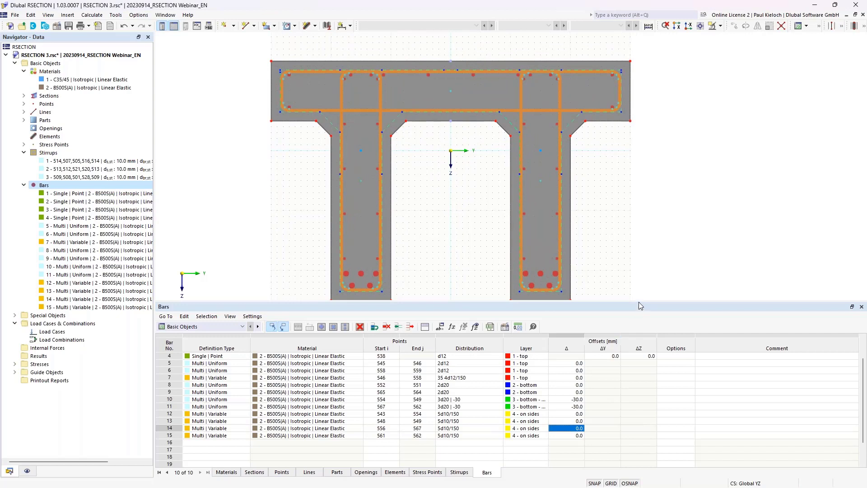
pyautogui.moveTo(639, 301); pyautogui.dragTo(637, 275)
pyautogui.scroll(1, 620, 352)
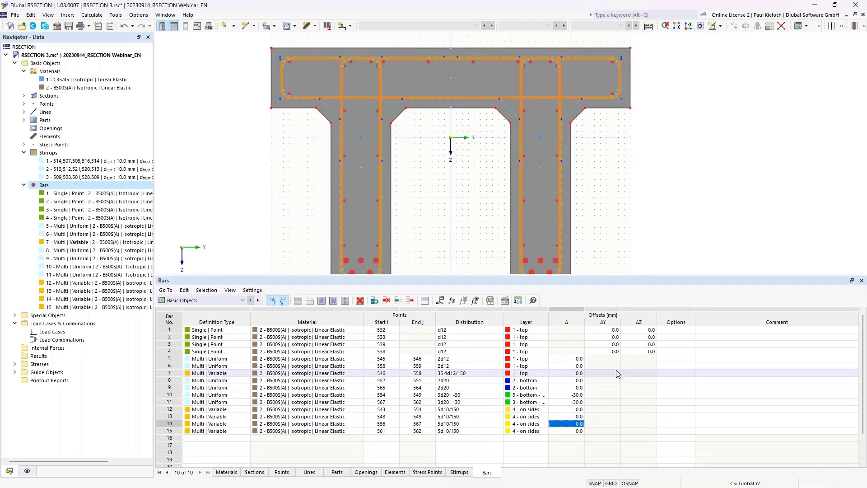
pyautogui.moveTo(682, 194); pyautogui.dragTo(682, 183, button='middle')
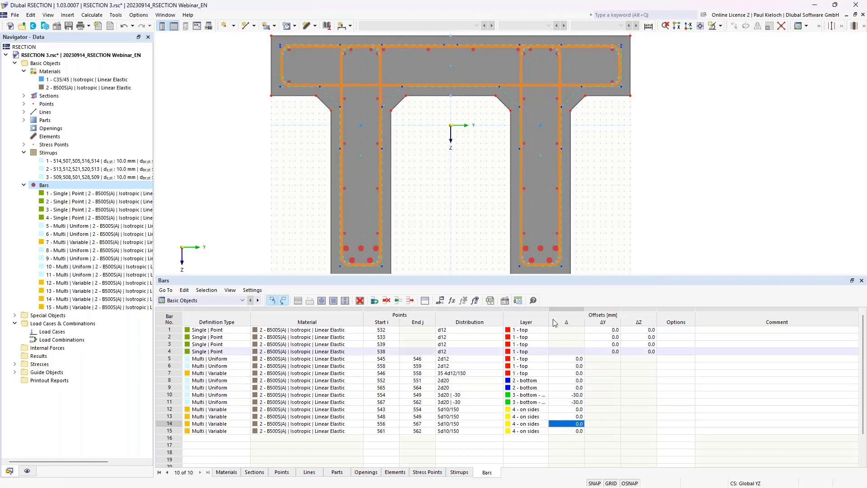
pyautogui.moveTo(592, 275); pyautogui.dragTo(591, 289)
pyautogui.click(67, 26)
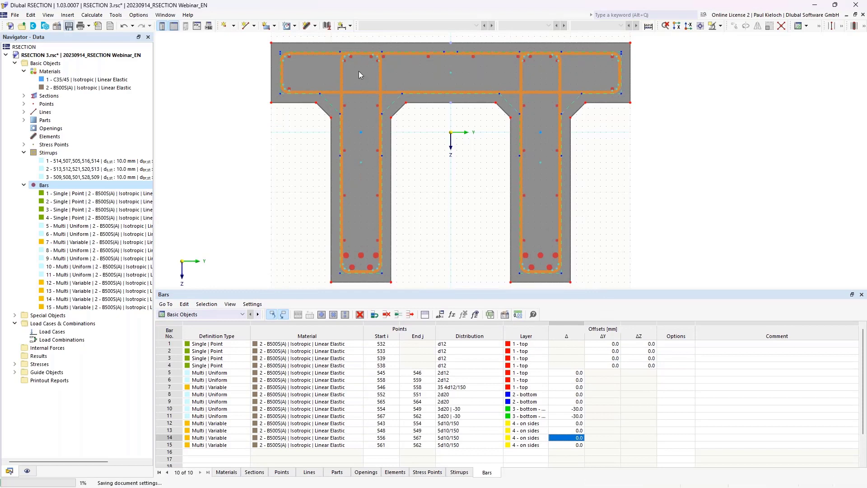
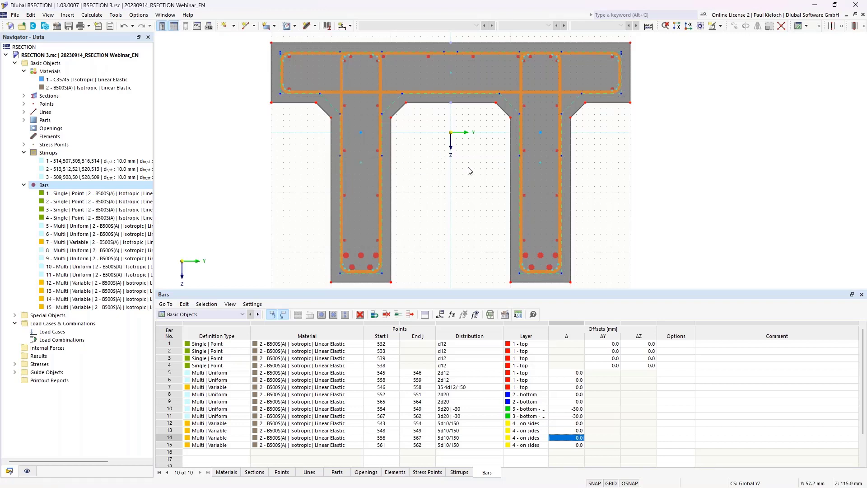
# Switch to RFEM and start a new 3D model named BEAM
pyautogui.moveTo(338, 484)
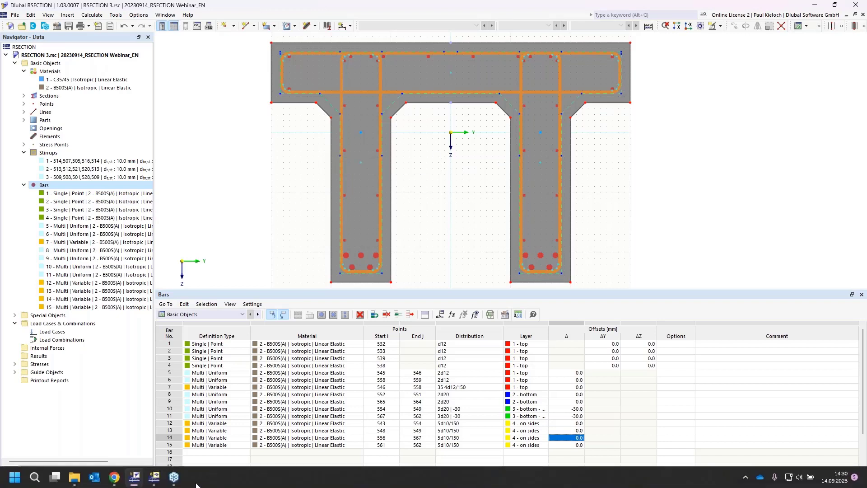
pyautogui.click(154, 477)
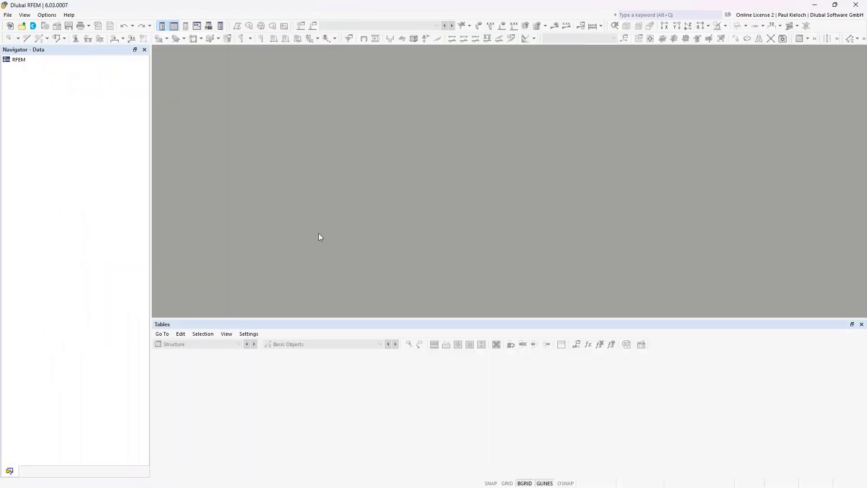
pyautogui.click(10, 26)
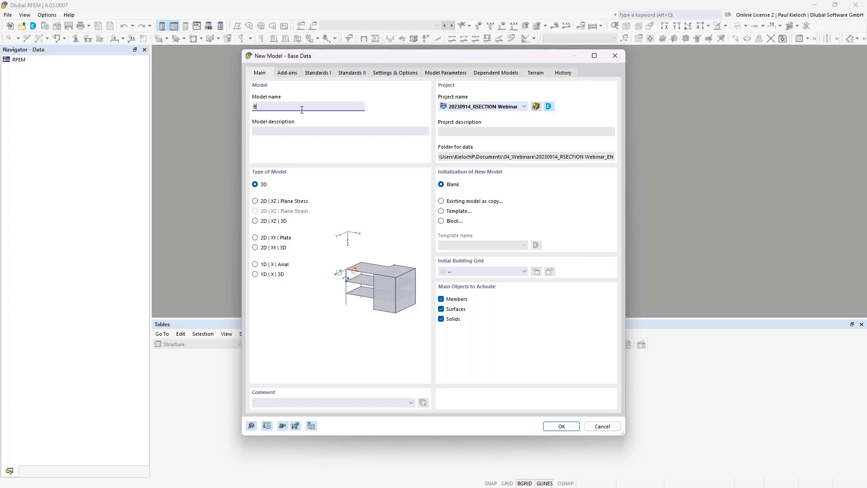
pyautogui.write('EAM')
# Activate the Concrete Design add-on for the new model and set its EN 1992 national annex to DIN | 2015-12
pyautogui.click(292, 73)
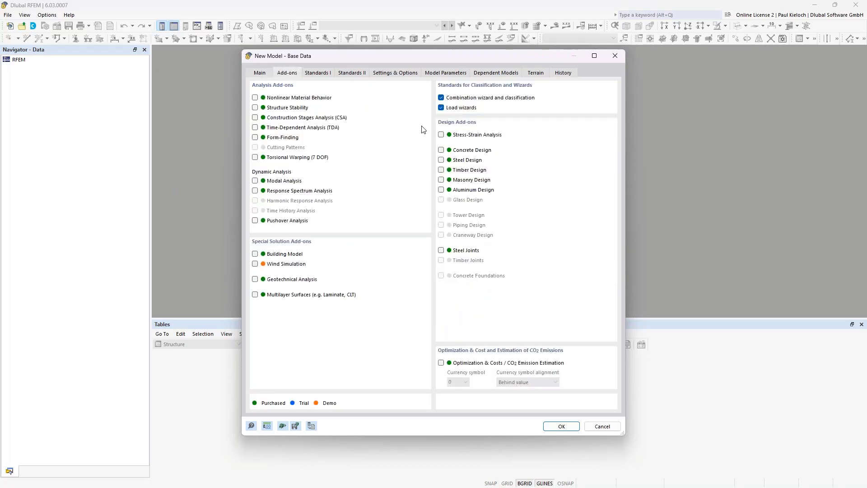
pyautogui.click(441, 150)
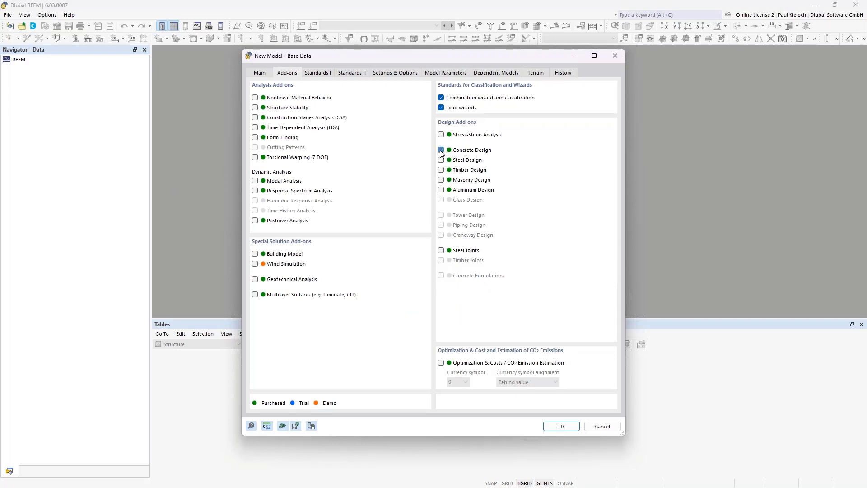
pyautogui.click(318, 74)
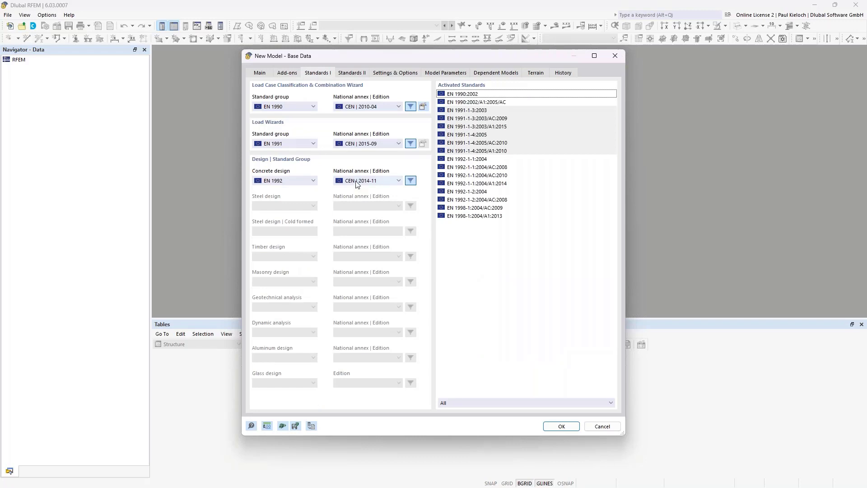
pyautogui.click(399, 181)
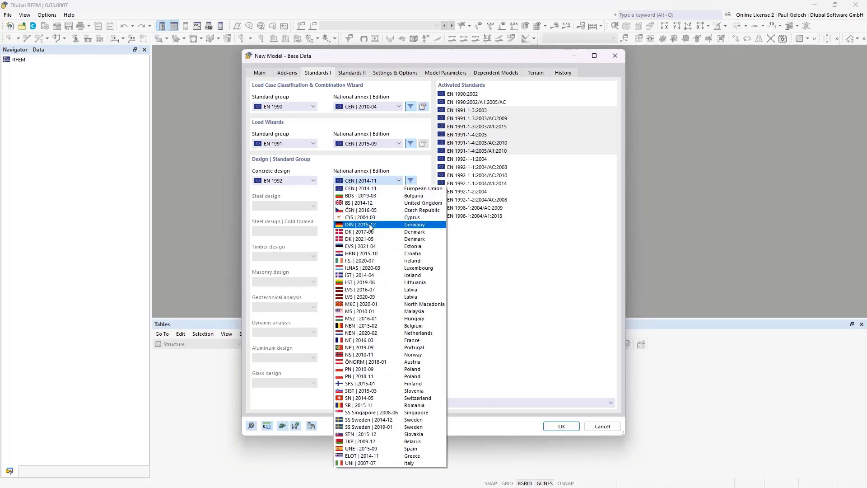
pyautogui.click(370, 224)
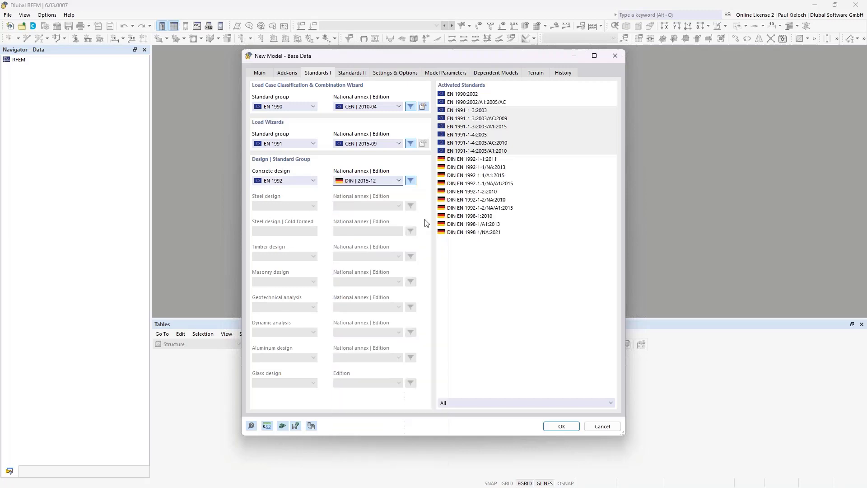
pyautogui.click(287, 73)
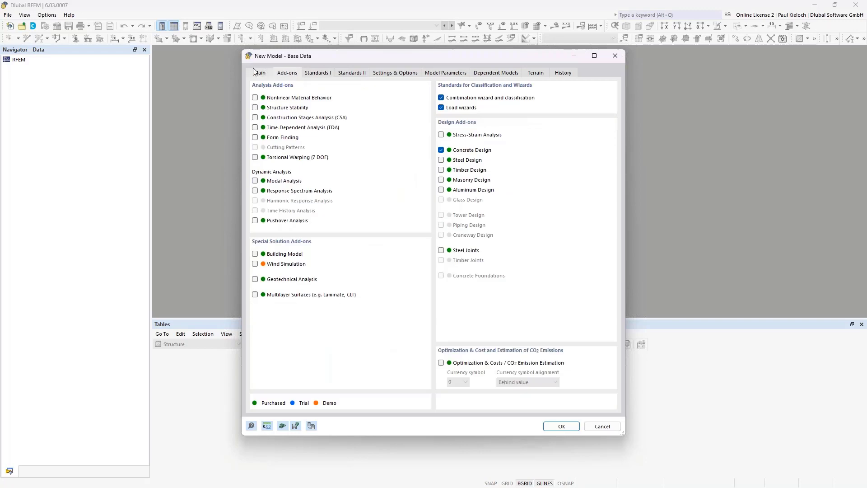
# Create the BEAM model with the chosen base data, overwriting the existing model of the same name
pyautogui.click(256, 73)
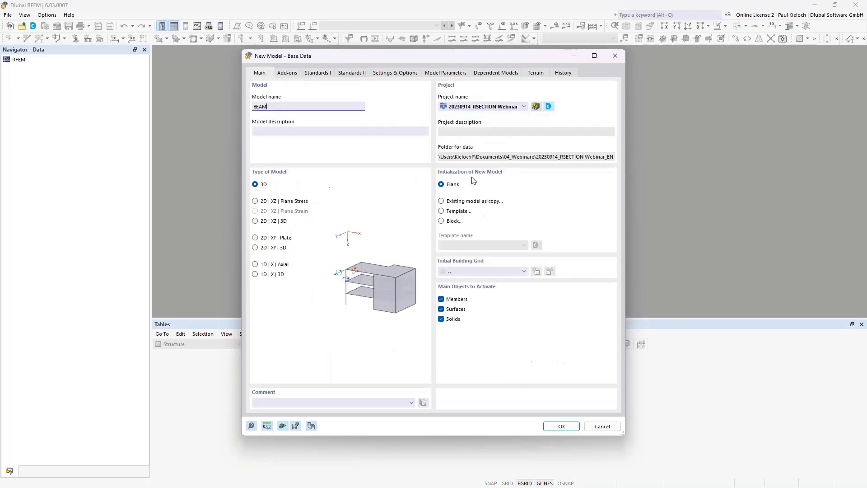
pyautogui.click(560, 426)
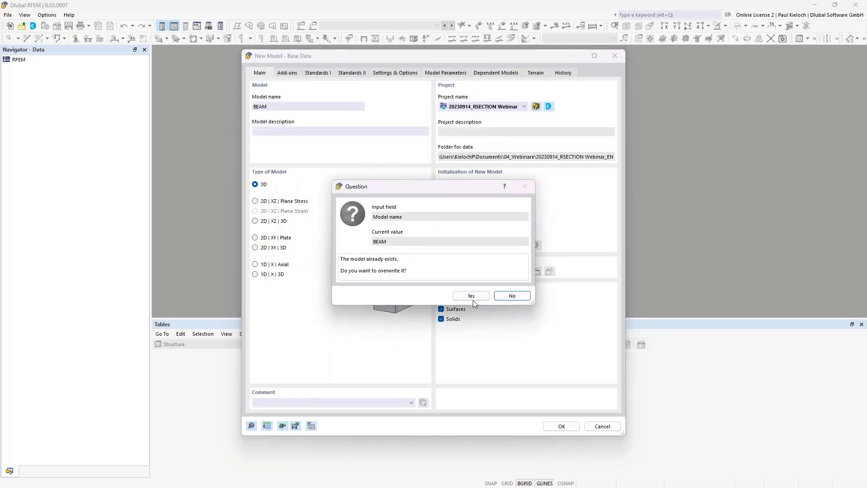
pyautogui.click(470, 294)
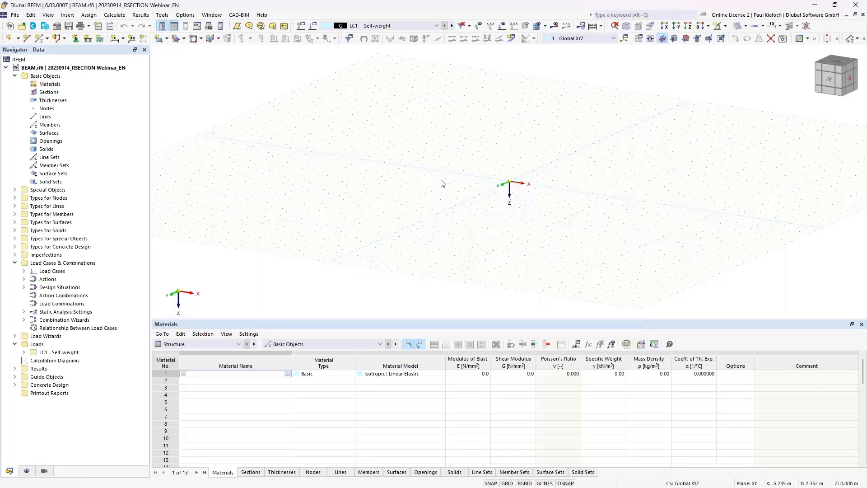
# Add the RSECTION 3 section from the 20230914_RSECTION Webinar_EN project as a new section, and expand the model's materials and sections lists
pyautogui.moveTo(553, 154); pyautogui.dragTo(495, 188, button='middle')
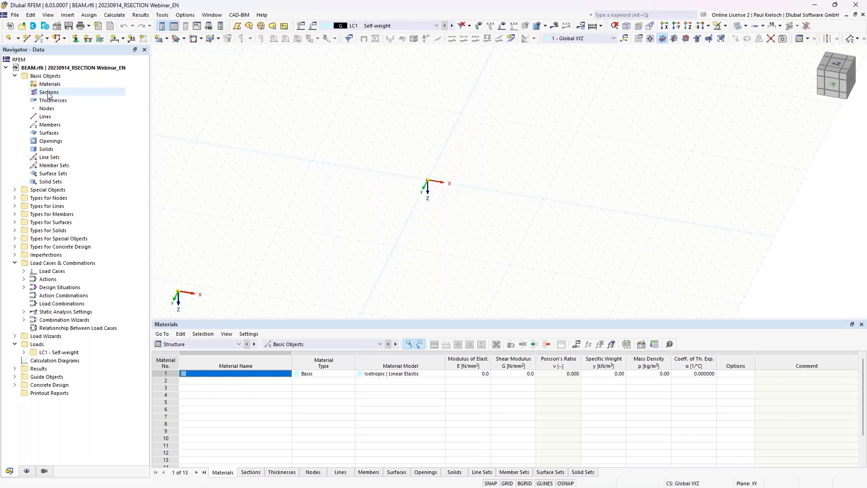
pyautogui.rightClick(49, 94)
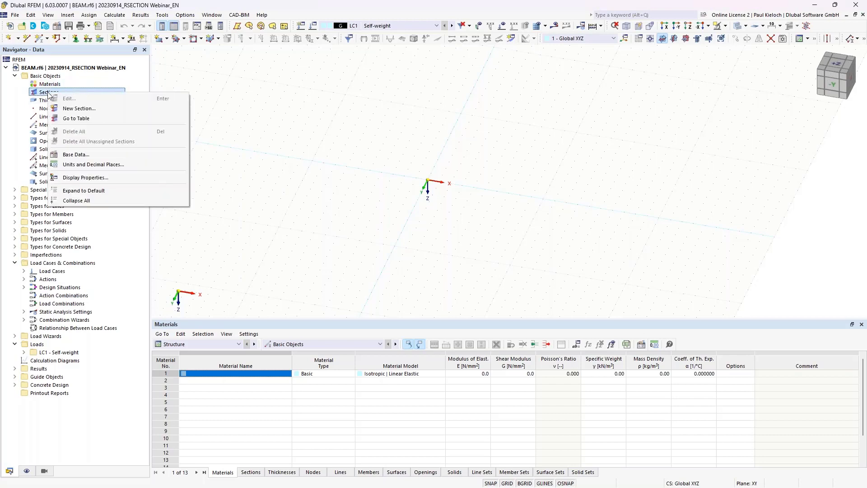
pyautogui.click(79, 109)
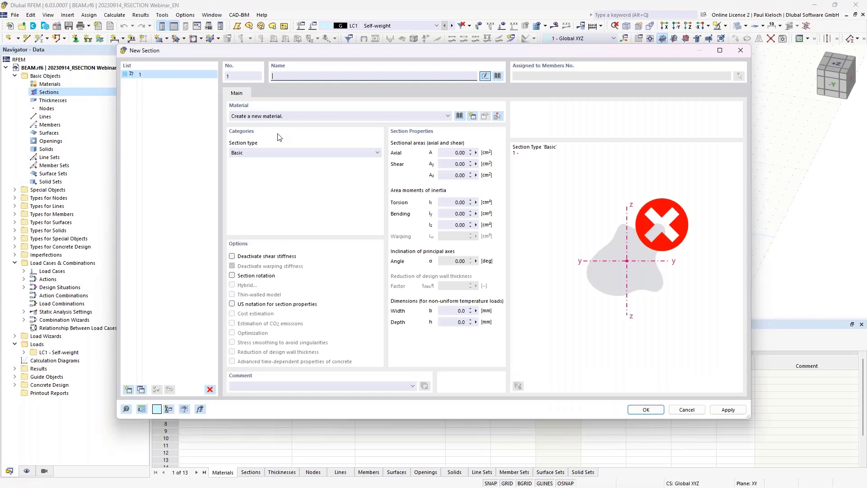
pyautogui.click(500, 76)
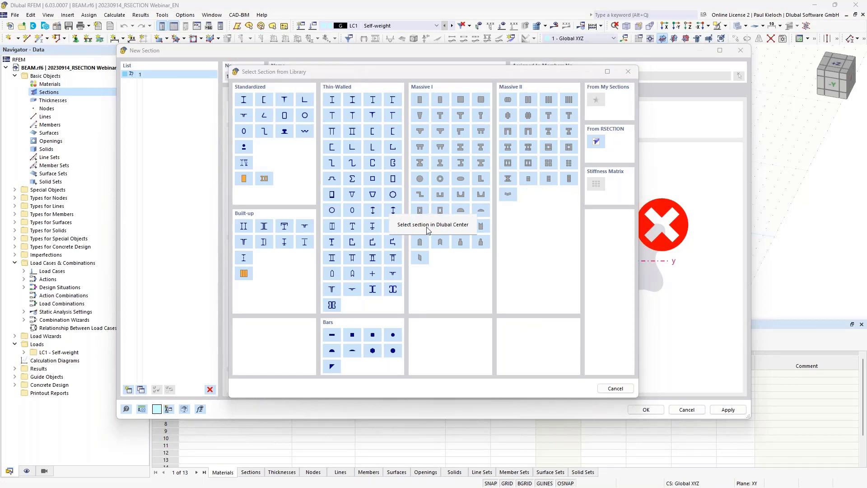
pyautogui.click(469, 232)
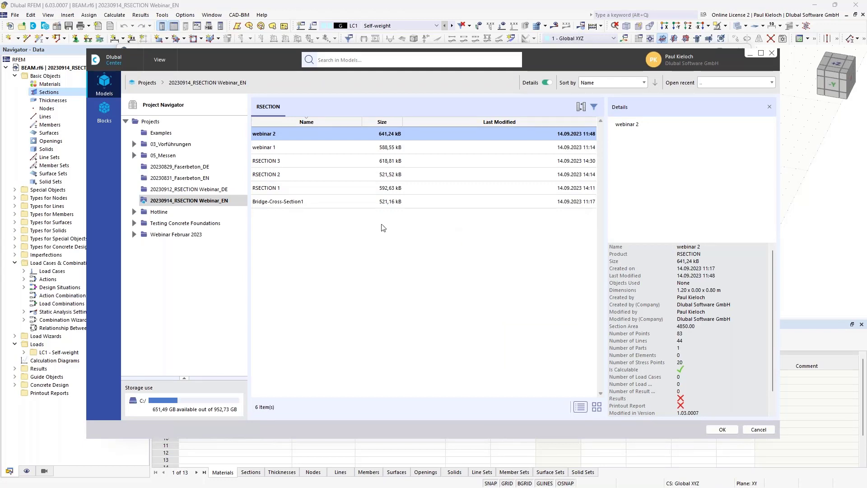
pyautogui.click(280, 164)
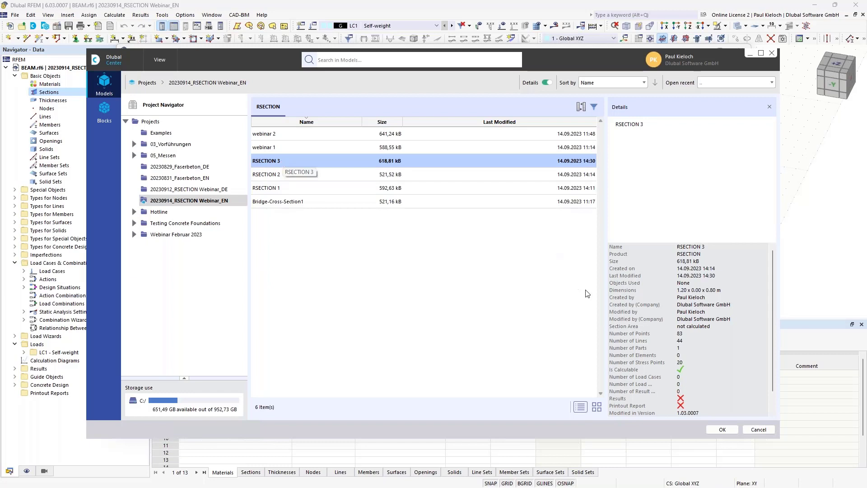
pyautogui.click(723, 430)
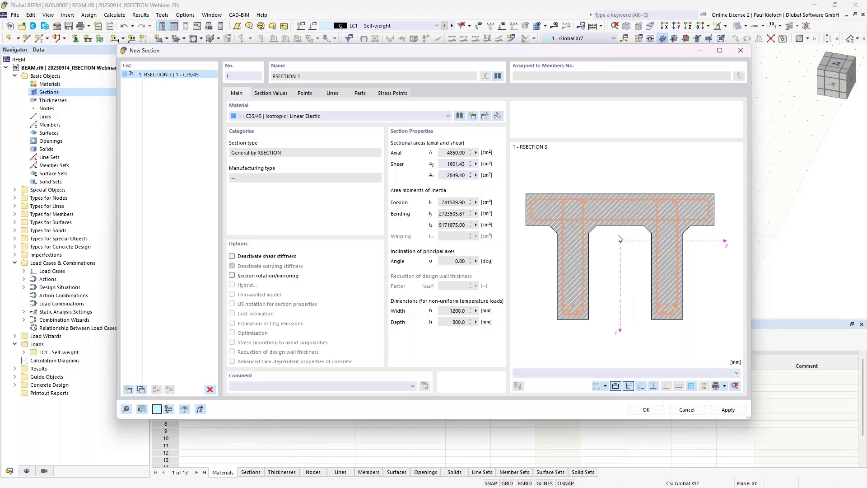
pyautogui.click(646, 409)
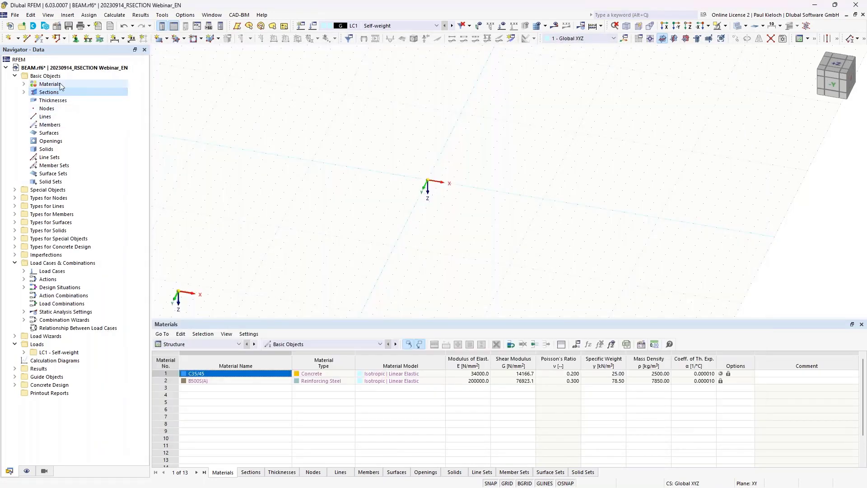
pyautogui.click(24, 84)
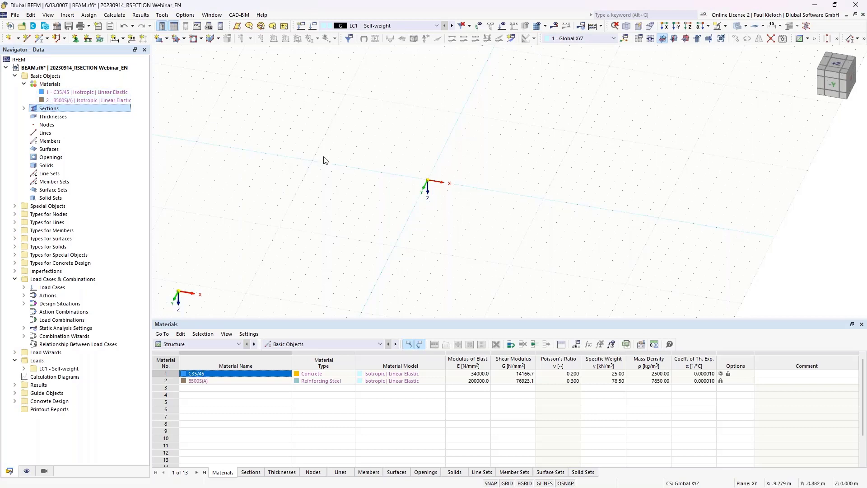
pyautogui.click(25, 108)
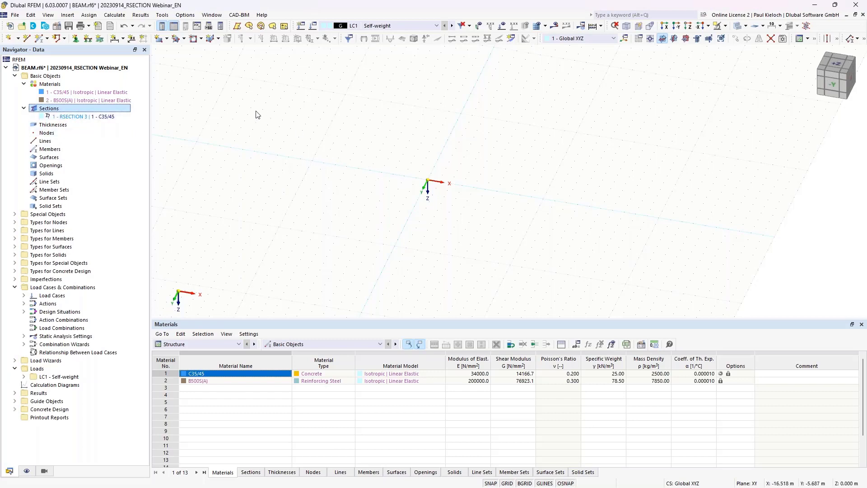
# Draw a single beam member 10 m long from the origin along the global X axis
pyautogui.click(44, 43)
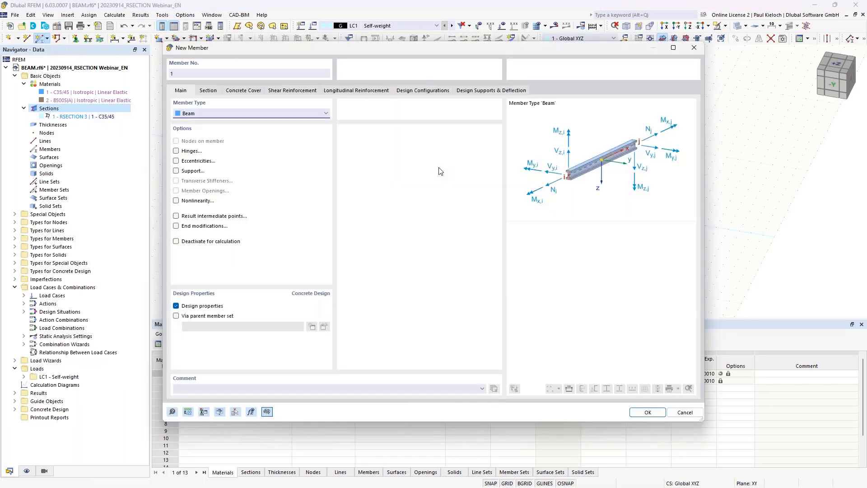
pyautogui.click(646, 411)
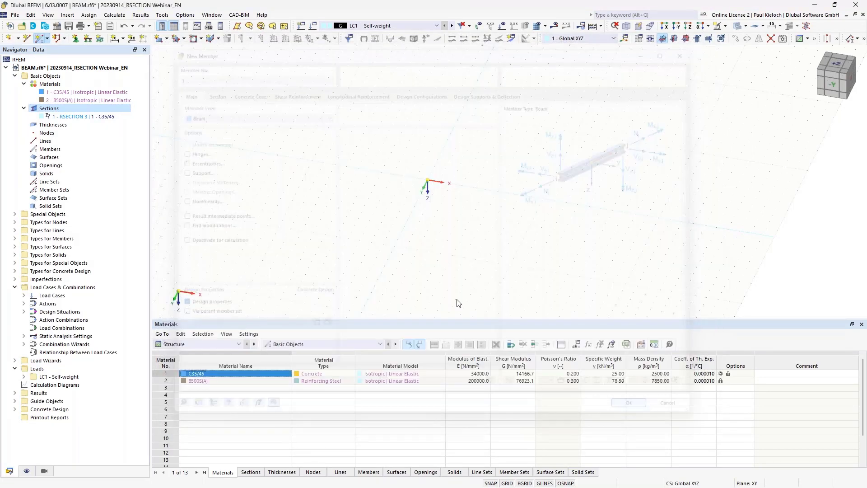
pyautogui.click(427, 180)
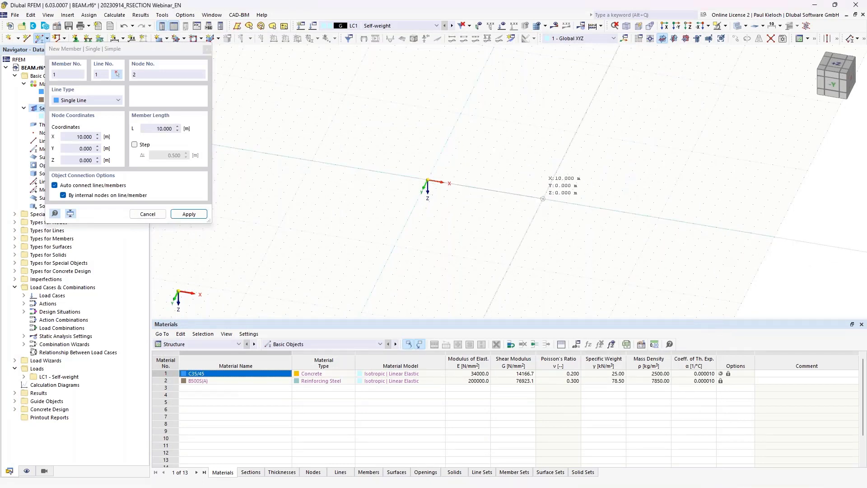
pyautogui.click(542, 198)
pyautogui.press('Escape')
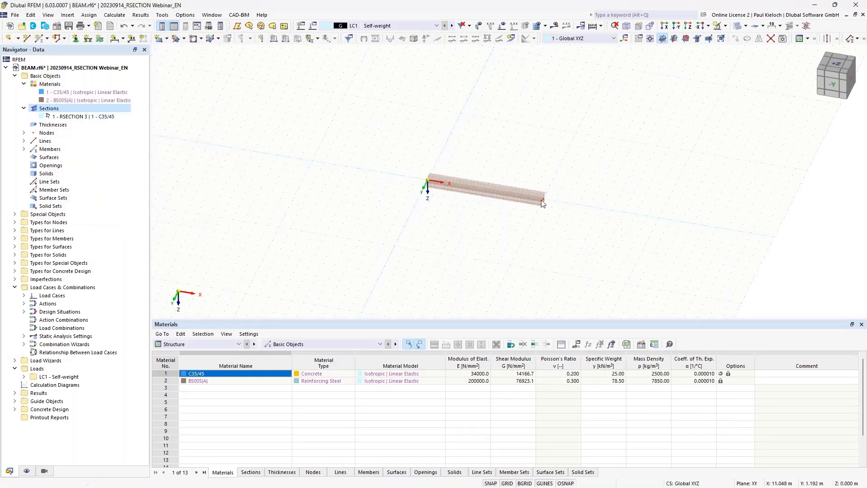
# Assign a new nodal support to the beam's start node, fixing uX, uY, uZ, φX and φZ and leaving φY free
pyautogui.scroll(4, 541, 200)
pyautogui.moveTo(225, 105); pyautogui.dragTo(317, 254)
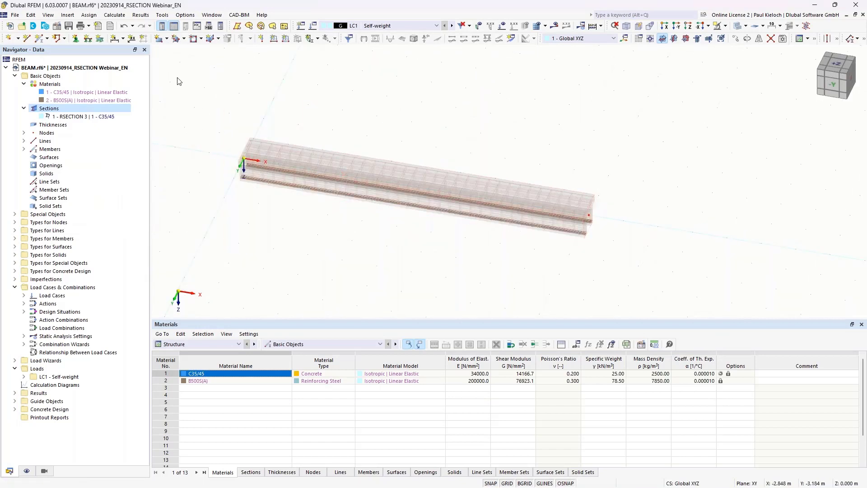
pyautogui.click(76, 38)
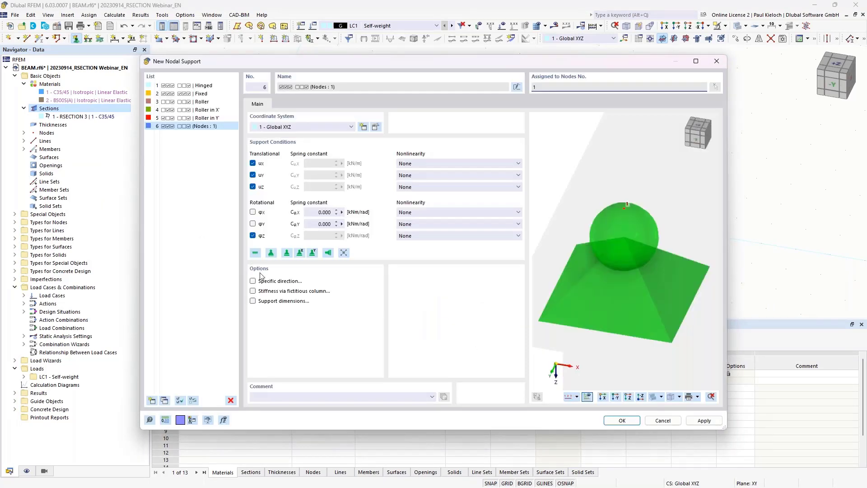
pyautogui.click(253, 212)
pyautogui.click(623, 421)
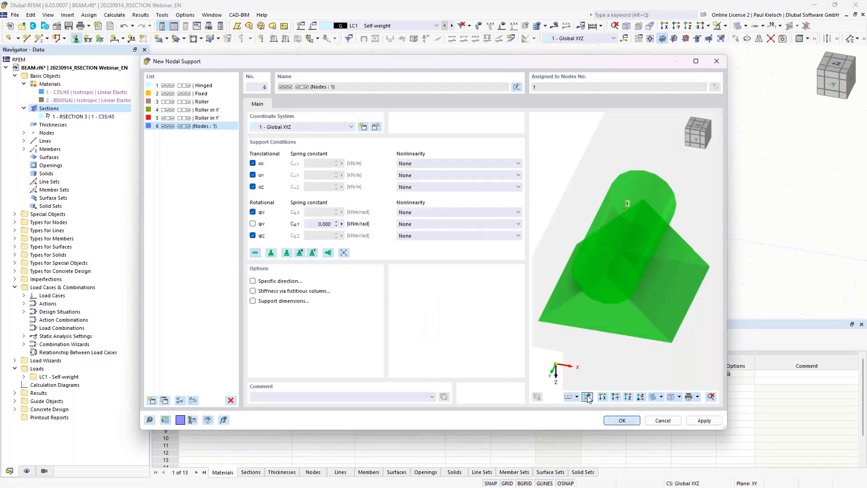
pyautogui.click(498, 346)
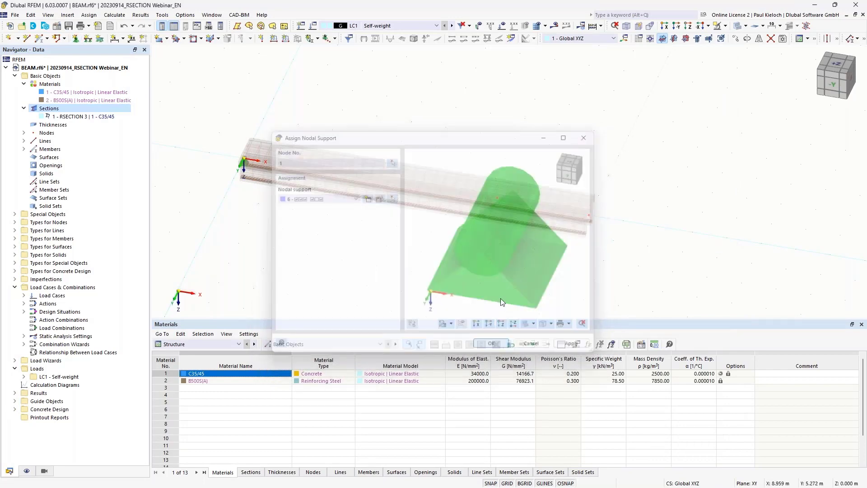
# Assign a new nodal support to the beam's end node with uX and φY free and uY, uZ, φX and φZ fixed
pyautogui.click(76, 40)
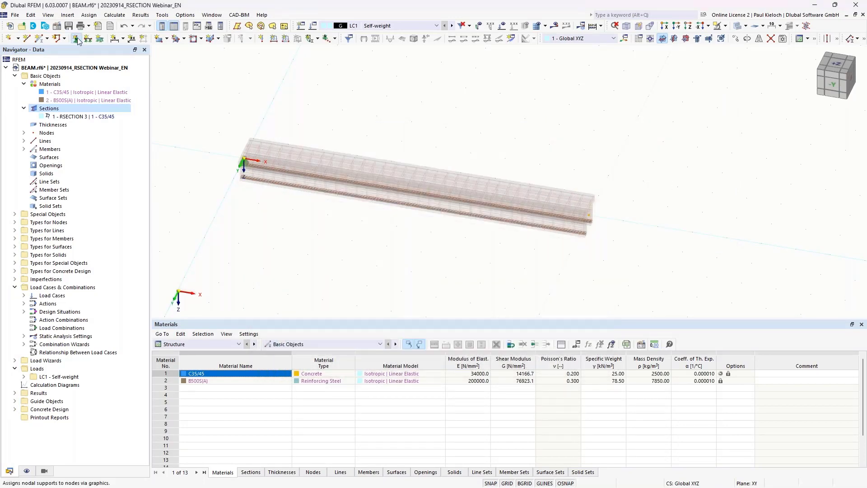
pyautogui.click(371, 199)
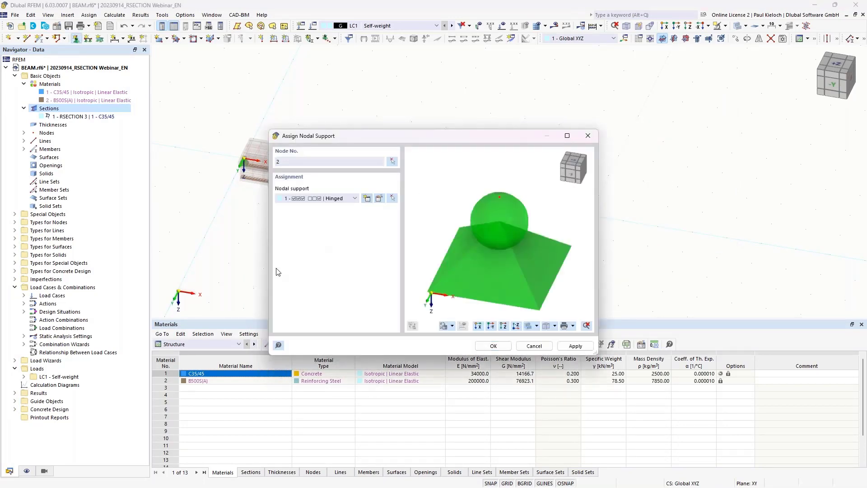
pyautogui.click(253, 212)
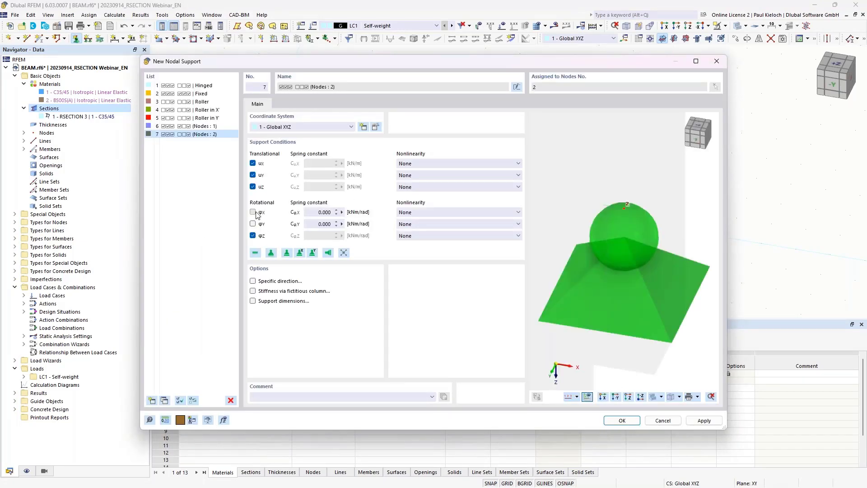
pyautogui.click(252, 163)
pyautogui.click(621, 421)
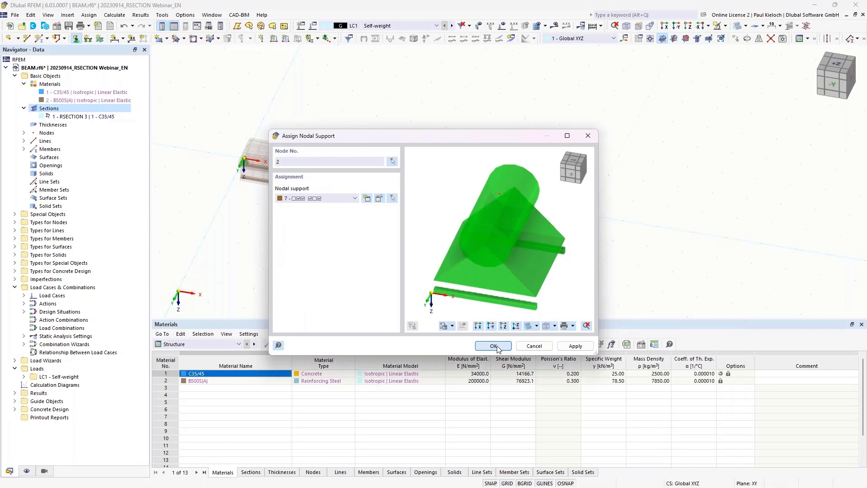
pyautogui.click(494, 345)
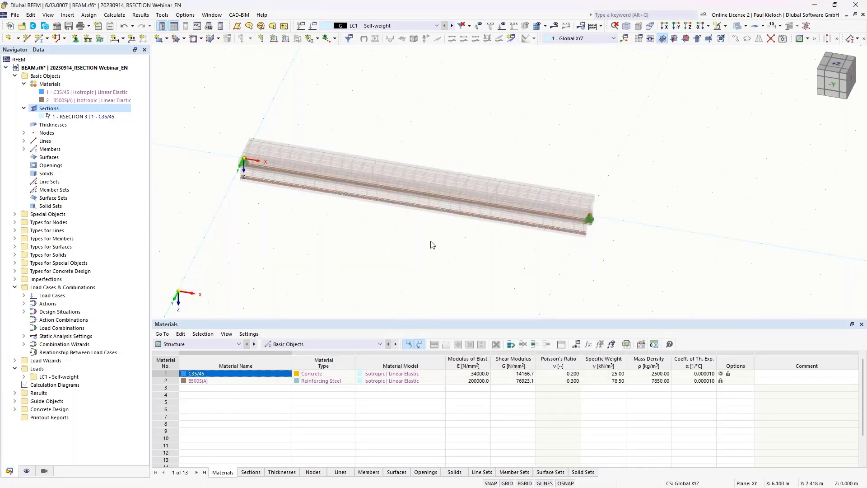
# Add load case LC2 named Live Load with the action category Imposed loads - category E: storage areas
pyautogui.keyDown('ctrl'); pyautogui.moveTo(430, 244); pyautogui.dragTo(395, 228, button='middle'); pyautogui.keyUp('ctrl')
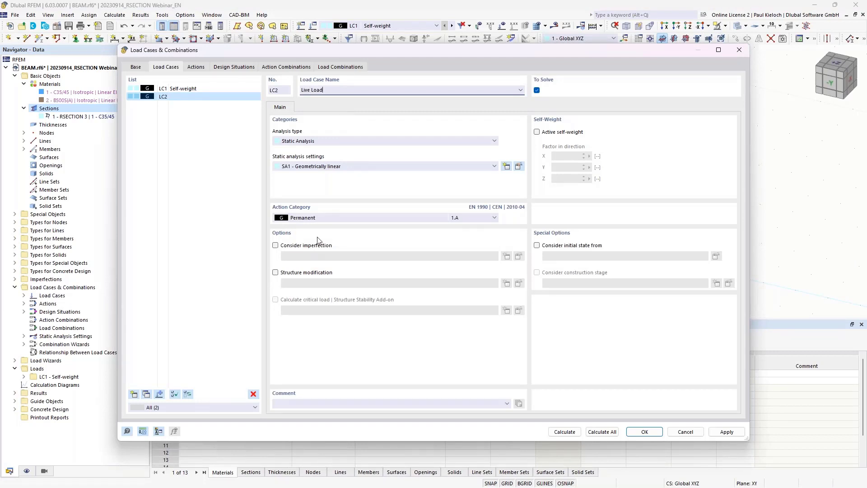
pyautogui.click(323, 219)
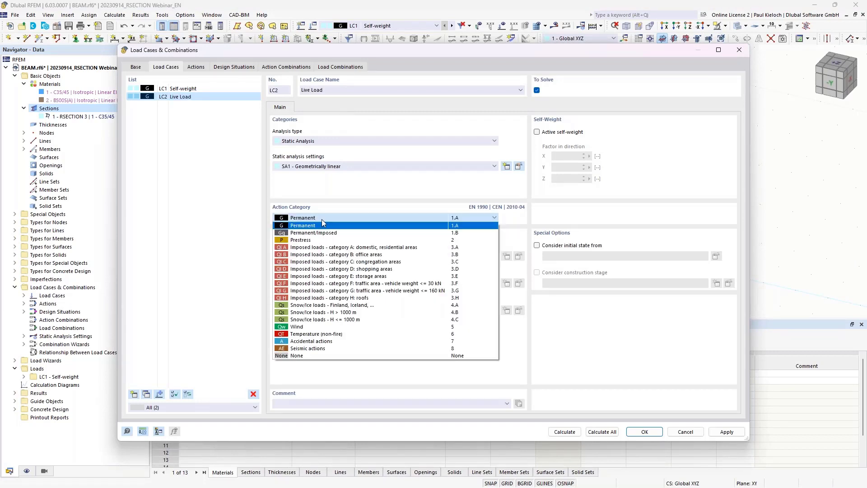
pyautogui.click(307, 276)
# Go through the actions, design situations and action combinations, generate the load combinations and accept the setup
pyautogui.click(195, 68)
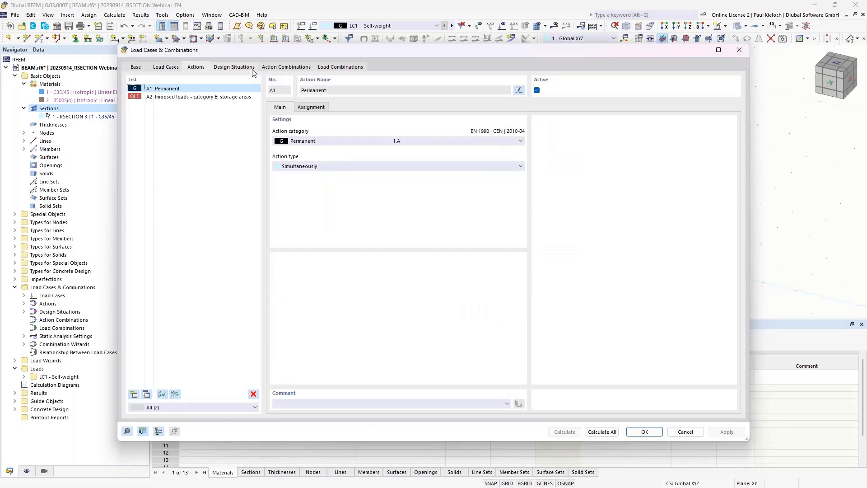
pyautogui.click(249, 67)
pyautogui.click(285, 68)
pyautogui.click(340, 68)
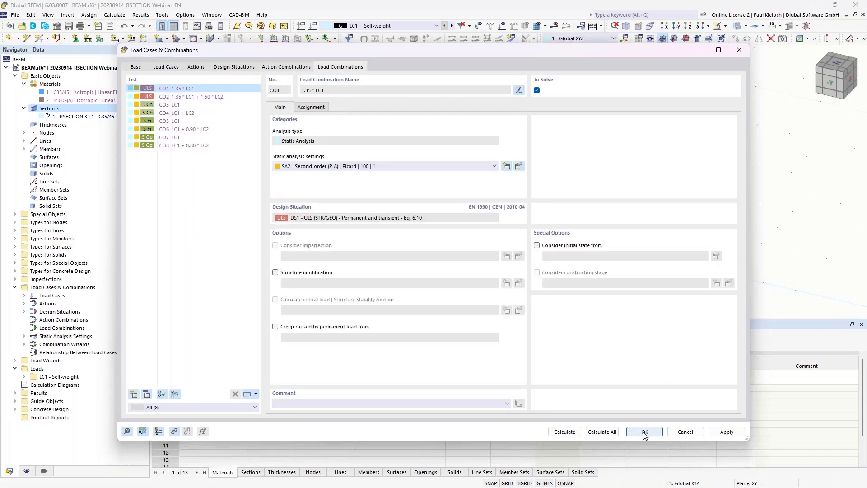
pyautogui.press('Return')
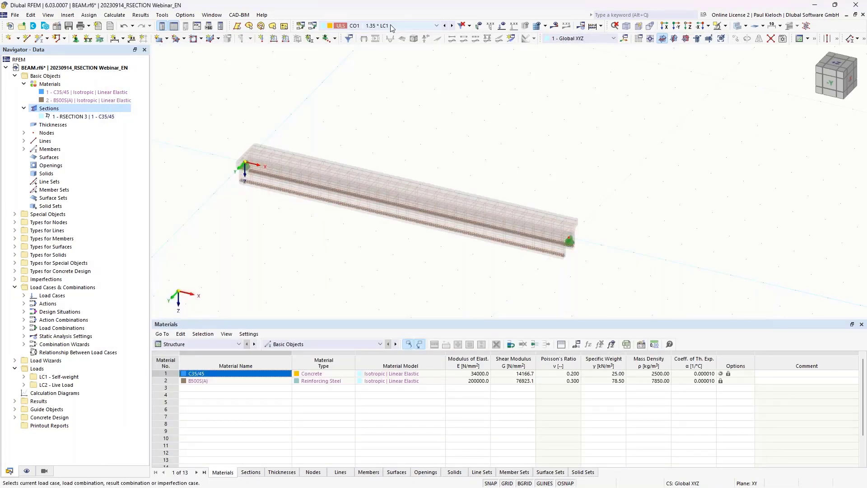
# Apply a uniform 3 kN/m member load in the global Z direction to member 1 in LC1 - Self-weight
pyautogui.click(390, 27)
pyautogui.click(380, 34)
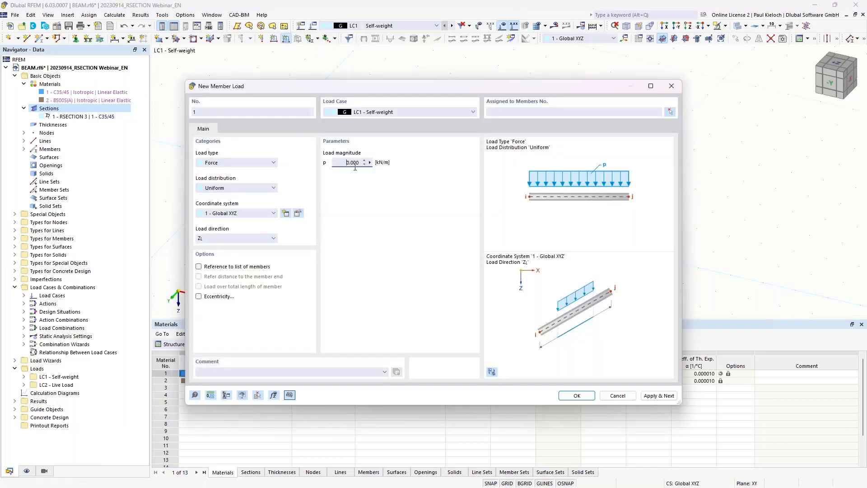
pyautogui.doubleClick(353, 164)
pyautogui.write('3')
pyautogui.click(625, 114)
pyautogui.click(655, 395)
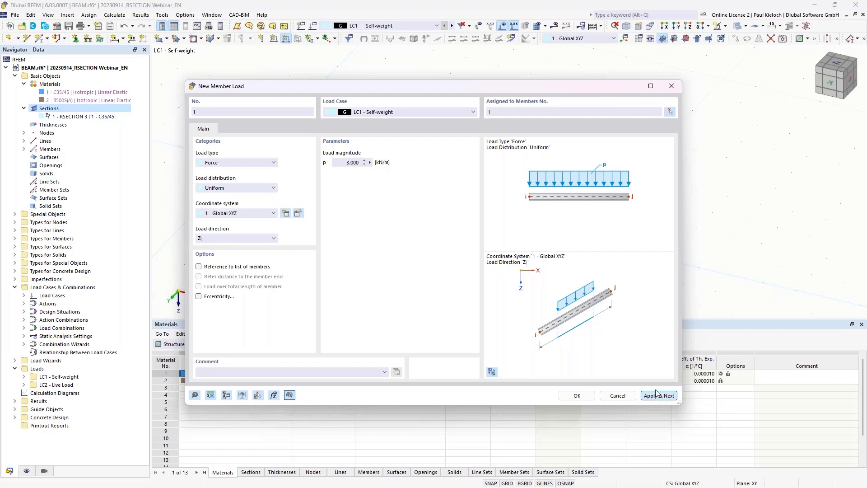
# Apply a uniform 15 kN/m member load in the global Z direction to member 1 in LC2 - Live Load
pyautogui.click(405, 111)
pyautogui.click(361, 126)
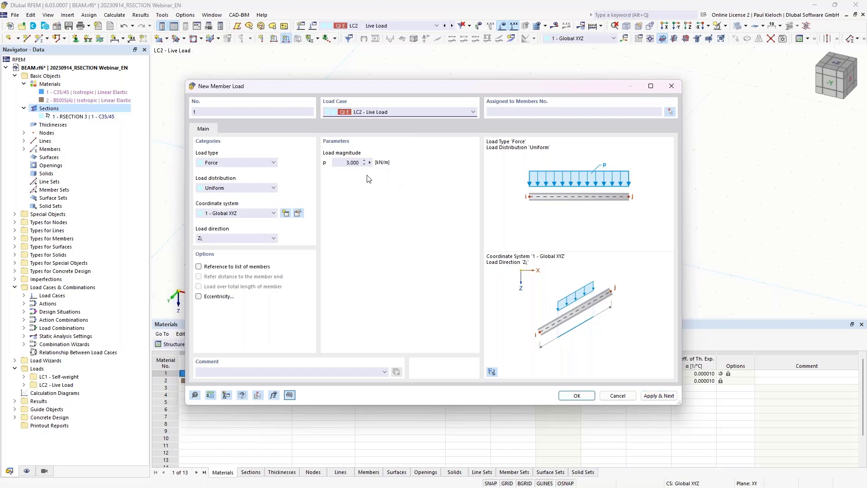
pyautogui.click(345, 163)
pyautogui.write('15')
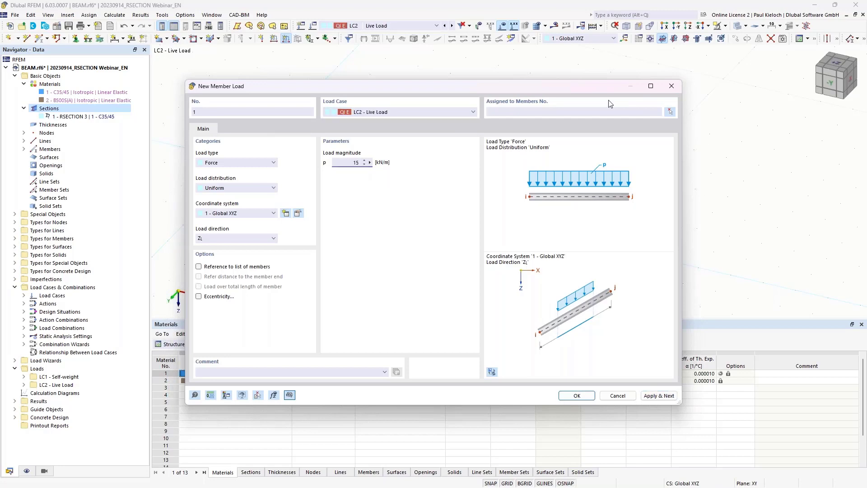
pyautogui.click(603, 111)
pyautogui.click(575, 394)
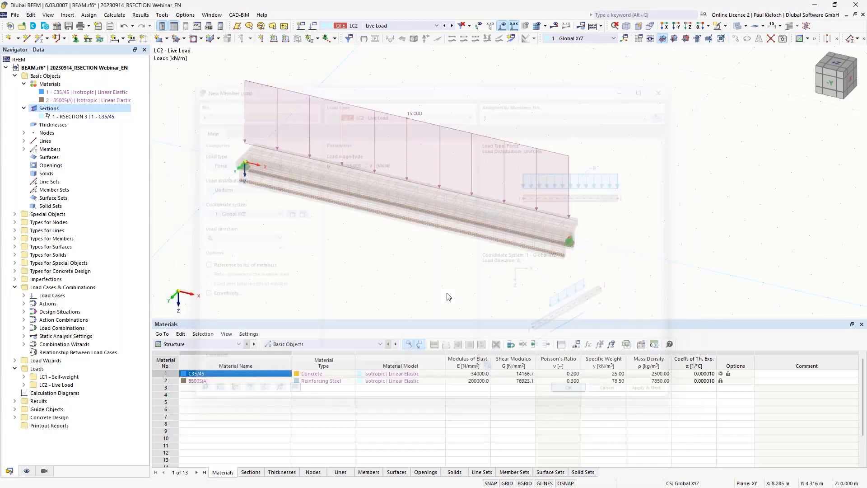
# Review the beam's loads in LC1, LC2 and the load combinations CO2 and CO8
pyautogui.click(444, 26)
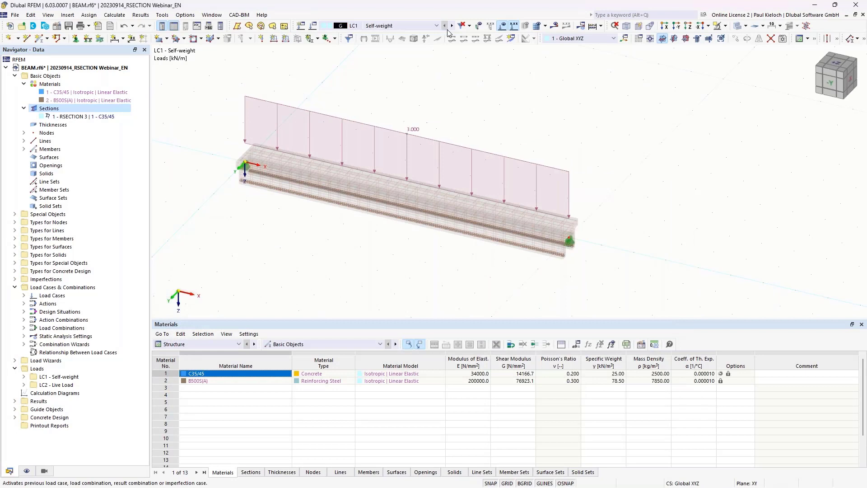
pyautogui.click(445, 27)
pyautogui.click(452, 27)
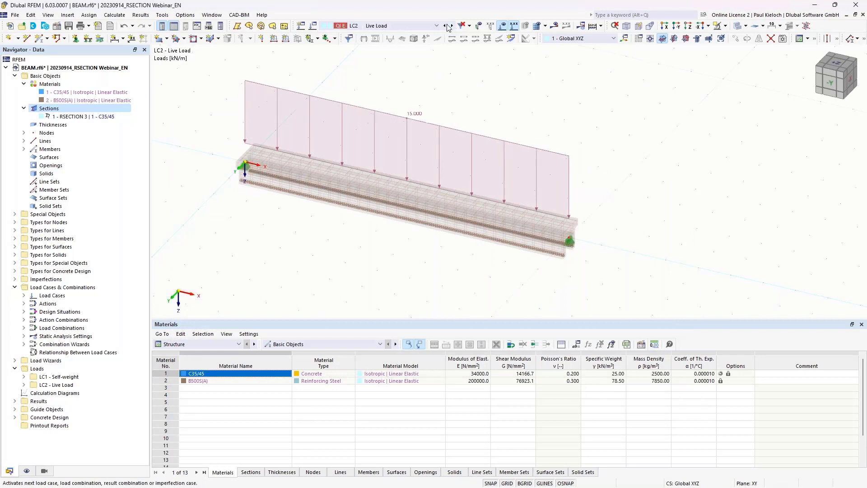
pyautogui.click(413, 29)
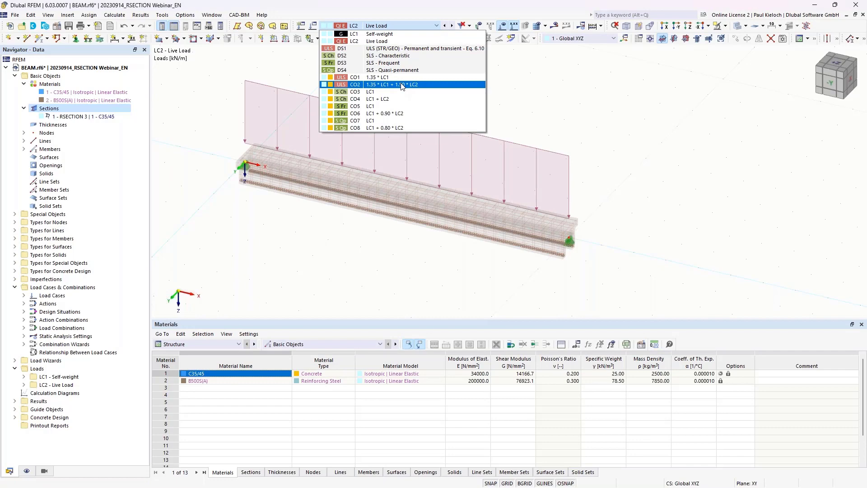
pyautogui.click(401, 85)
pyautogui.moveTo(435, 257); pyautogui.dragTo(459, 208, button='middle')
pyautogui.click(397, 25)
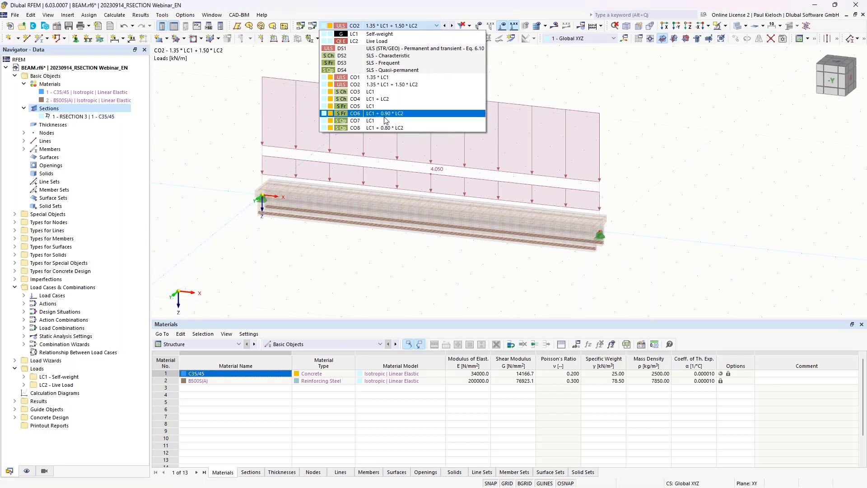
pyautogui.click(382, 128)
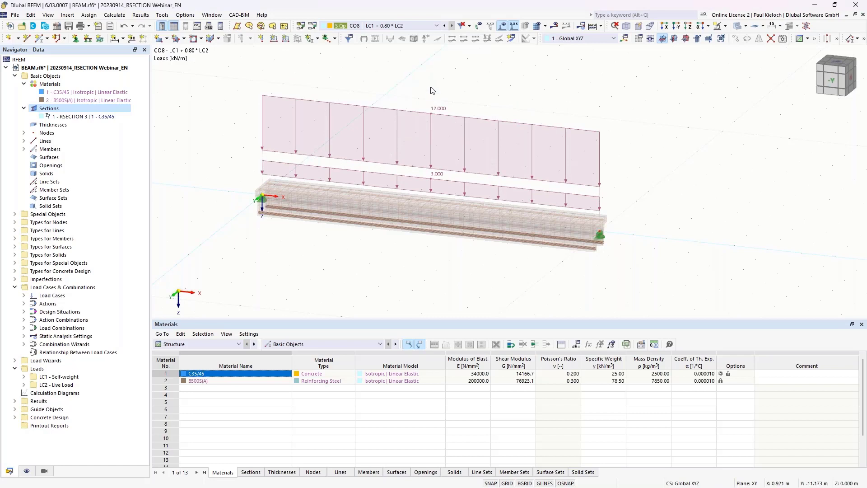
pyautogui.keyDown('ctrl'); pyautogui.moveTo(438, 88); pyautogui.dragTo(428, 97, button='middle'); pyautogui.keyUp('ctrl')
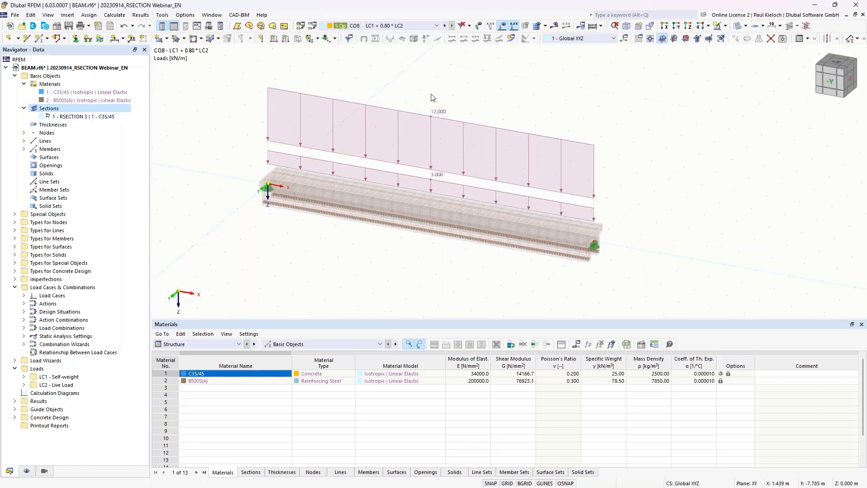
# Save the model and run the concrete design calculation for the design situations
pyautogui.click(69, 26)
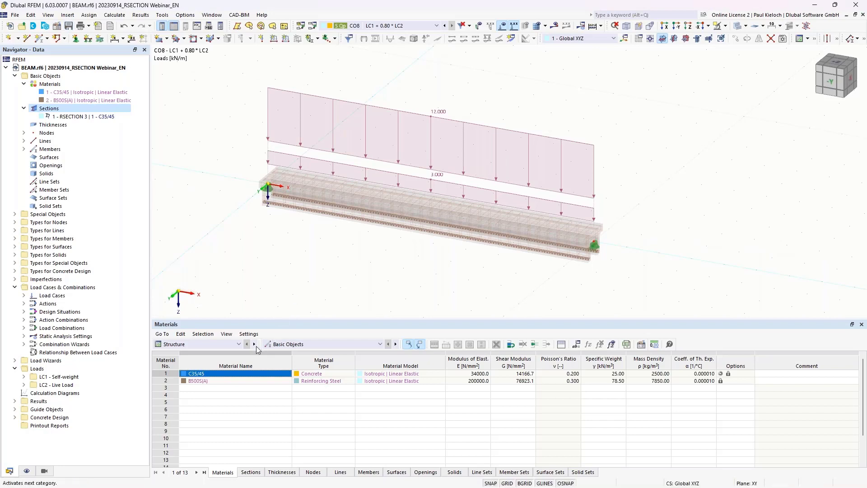
pyautogui.click(230, 344)
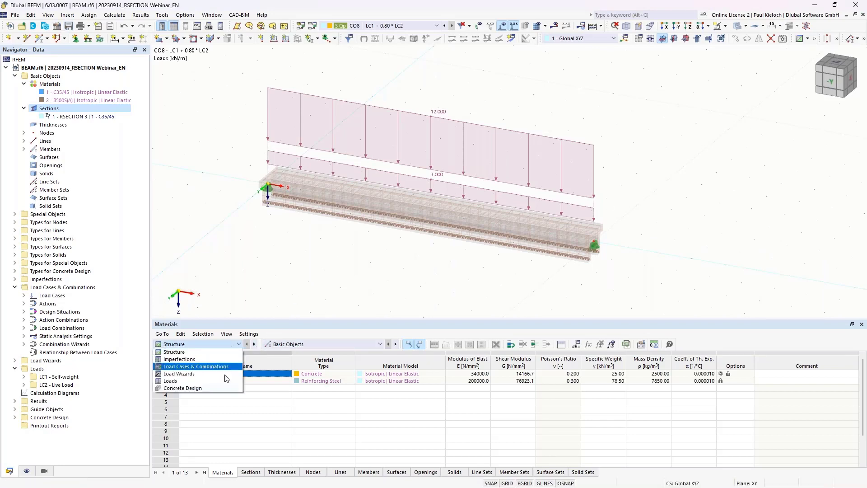
pyautogui.click(207, 388)
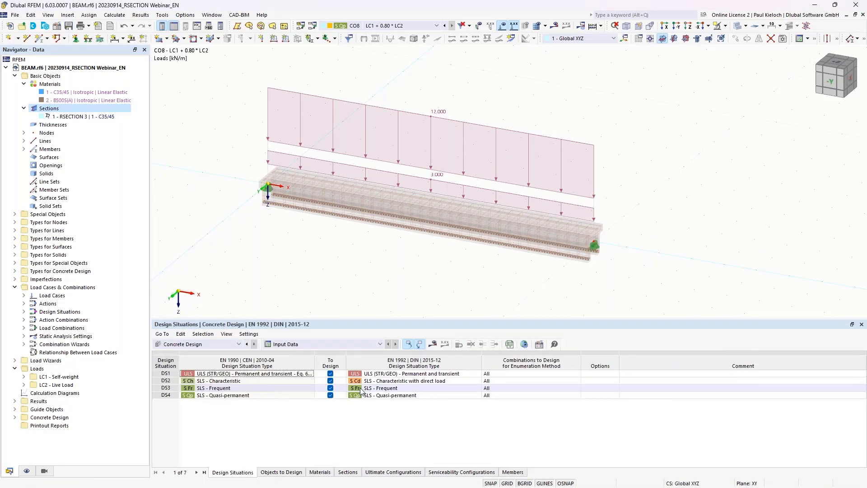
pyautogui.click(445, 344)
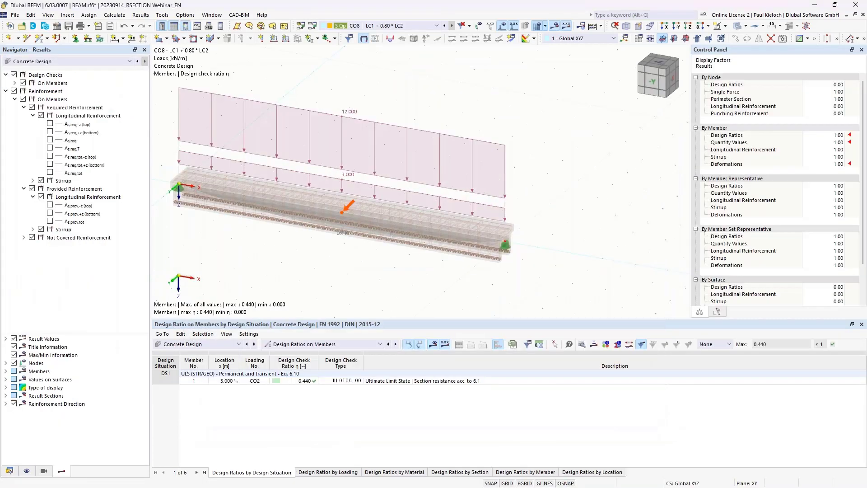
# Open member 1 for editing, check its concrete cover and set the stirrup distance to 0.150 m
pyautogui.moveTo(459, 286); pyautogui.dragTo(524, 267, button='middle')
pyautogui.moveTo(524, 266); pyautogui.dragTo(563, 278, button='middle')
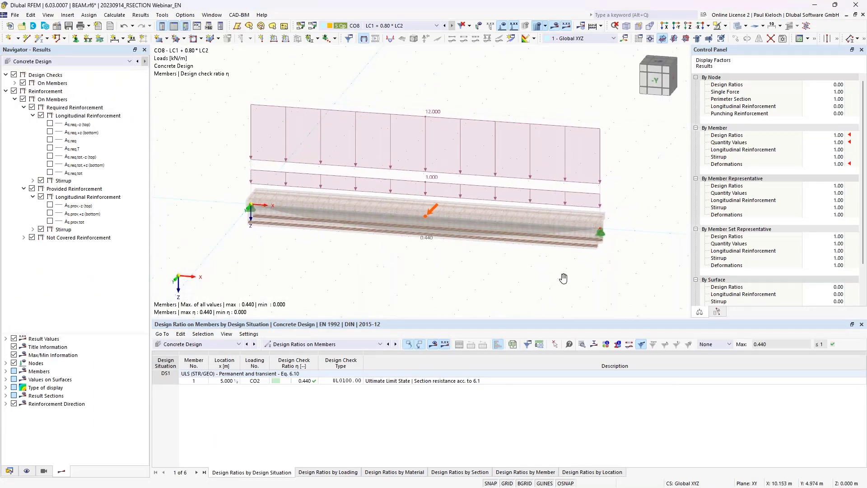
pyautogui.keyDown('ctrl'); pyautogui.moveTo(638, 189); pyautogui.dragTo(622, 123, button='middle'); pyautogui.keyUp('ctrl')
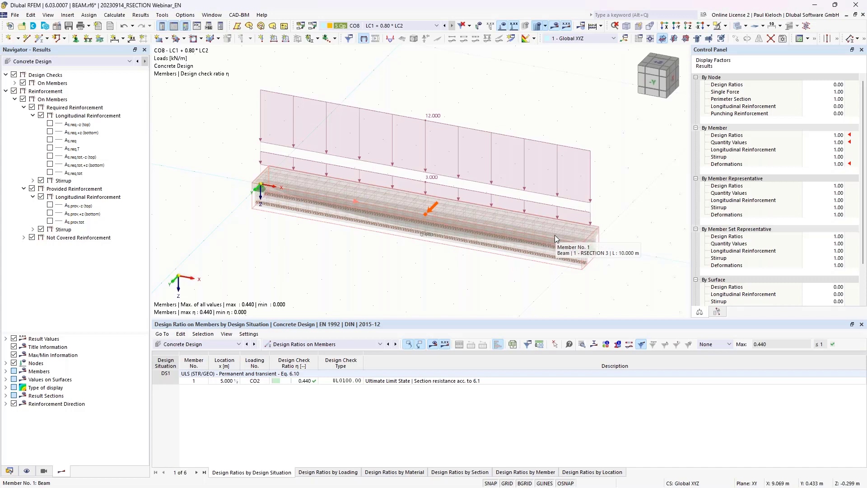
pyautogui.doubleClick(476, 228)
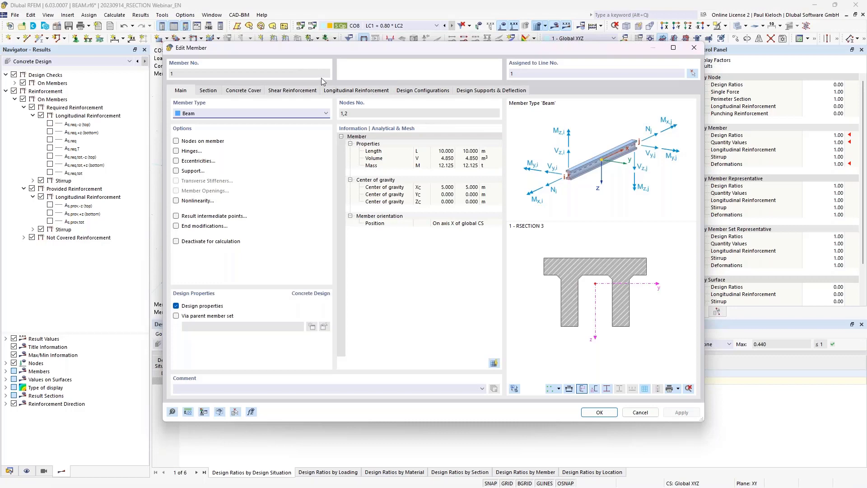
pyautogui.click(247, 90)
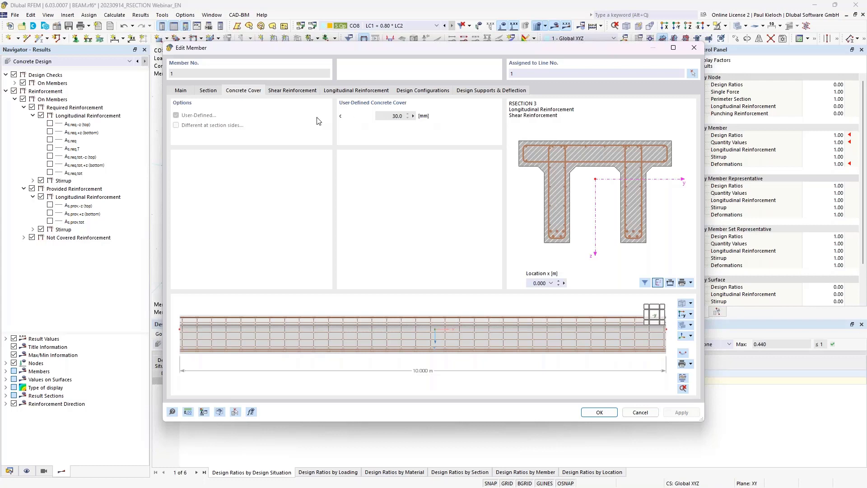
pyautogui.click(309, 93)
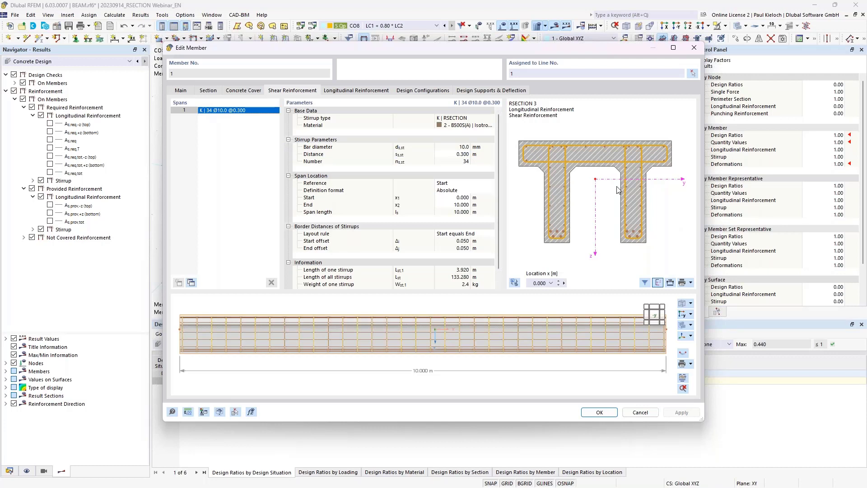
pyautogui.click(452, 154)
pyautogui.press('BackSpace')
pyautogui.write(',15')
pyautogui.click(475, 156)
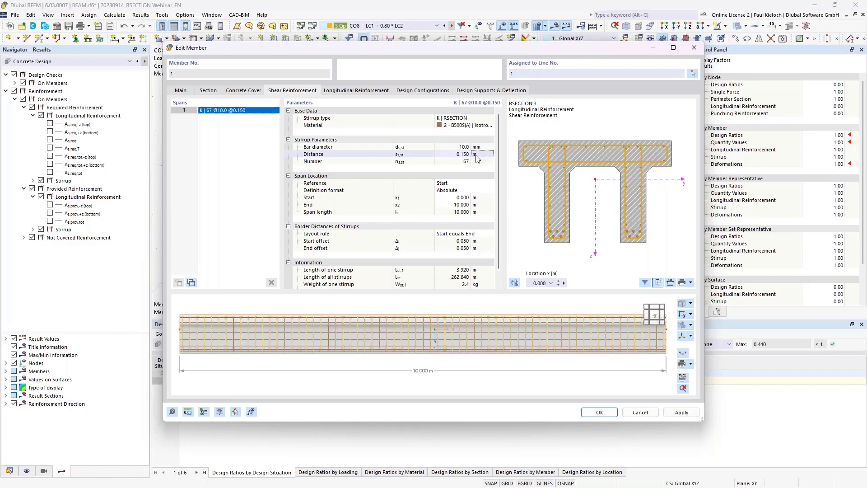
# Divide the shear reinforcement into three spans, with the middle span defined relatively from 20% to 80% of the beam length
pyautogui.click(191, 283)
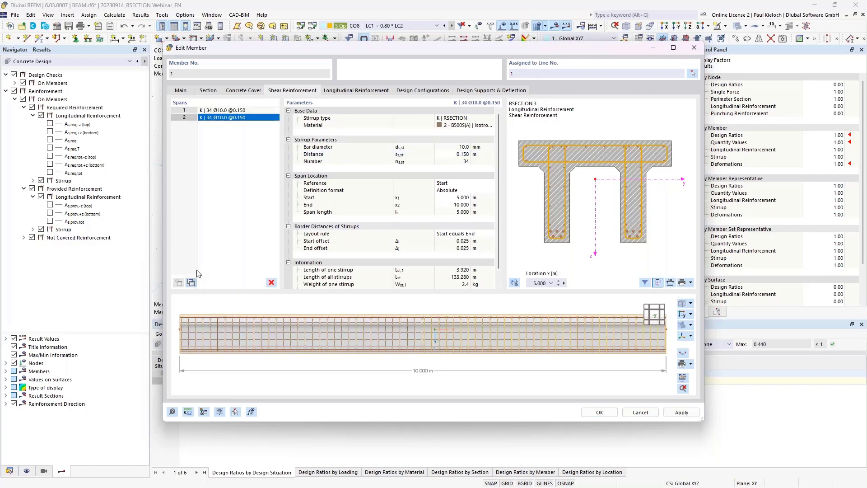
pyautogui.click(192, 283)
pyautogui.click(252, 123)
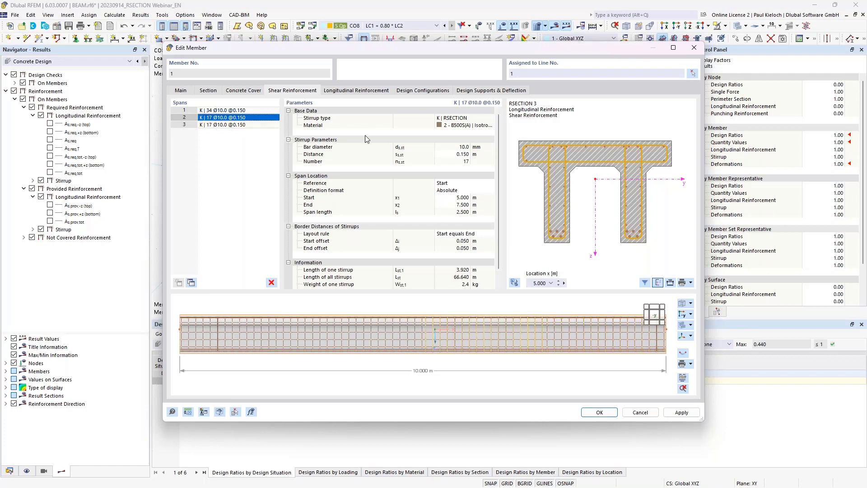
pyautogui.click(456, 191)
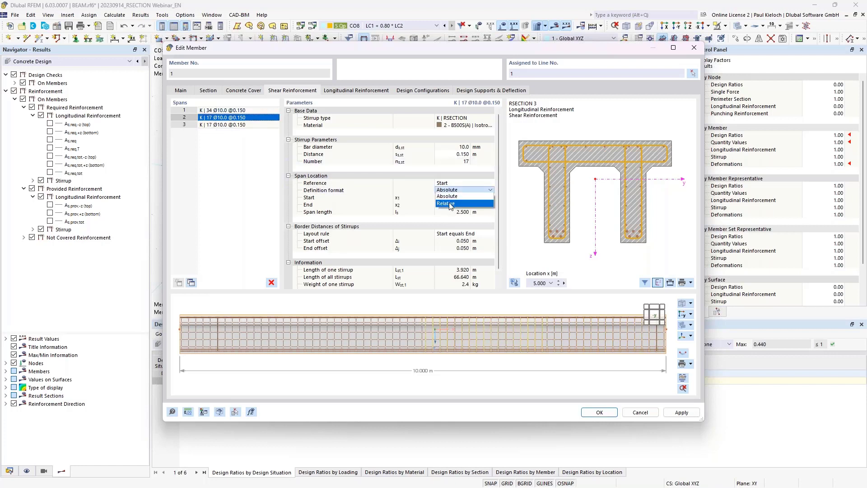
pyautogui.click(452, 204)
pyautogui.click(447, 197)
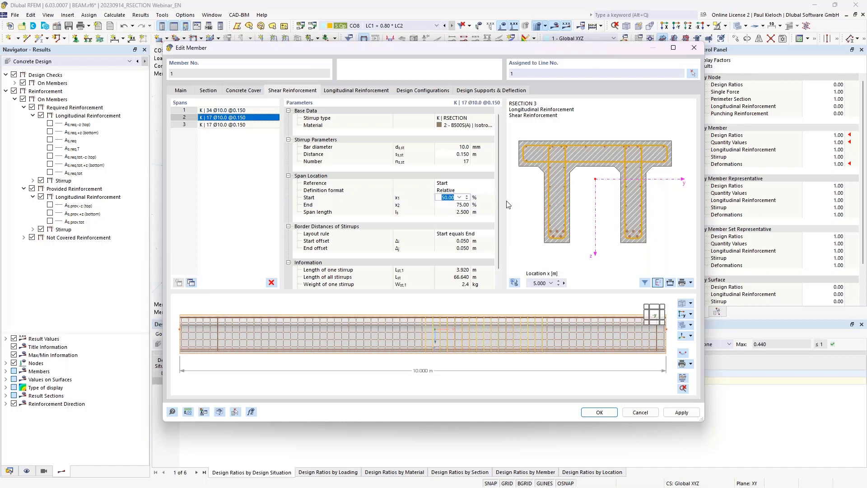
pyautogui.write('20')
pyautogui.click(460, 204)
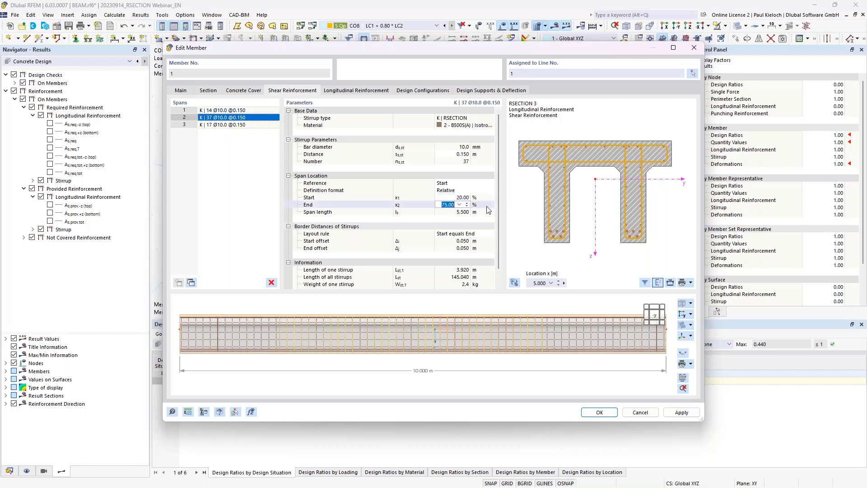
pyautogui.write('80')
pyautogui.press('Return')
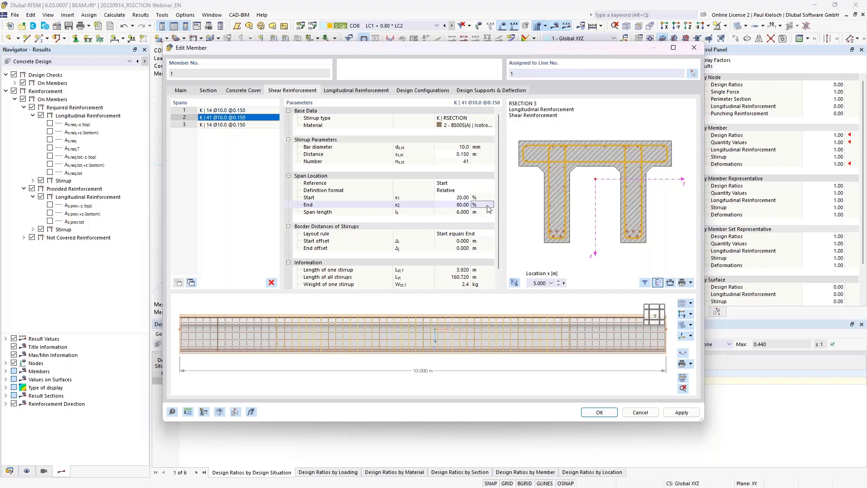
# Set the stirrup distance of the middle span to 0.300 m, inspect the reinforcement in 3D and apply the changes
pyautogui.click(459, 155)
pyautogui.press('BackSpace')
pyautogui.write('.3')
pyautogui.click(488, 154)
pyautogui.keyDown('ctrl'); pyautogui.moveTo(502, 330); pyautogui.dragTo(504, 347, button='middle'); pyautogui.keyUp('ctrl')
pyautogui.scroll(-1, 486, 350)
pyautogui.moveTo(589, 309)
pyautogui.keyDown('ctrl'); pyautogui.mouseDown(button='middle')
pyautogui.moveTo(594, 283)
pyautogui.moveTo(586, 298)
pyautogui.mouseUp(button='middle'); pyautogui.keyUp('ctrl')
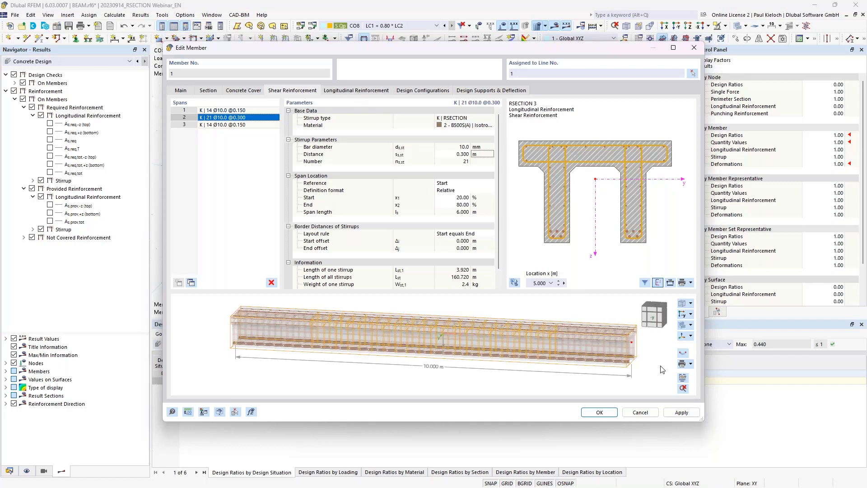
pyautogui.click(673, 415)
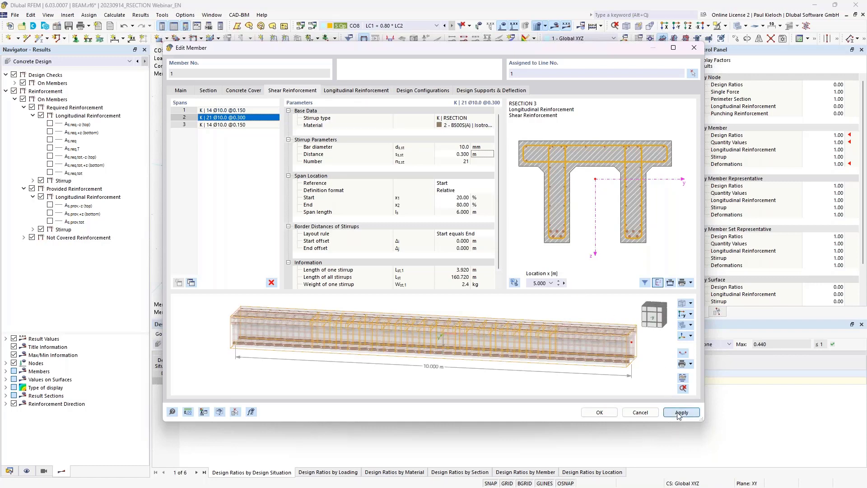
# Limit the six Ø20 longitudinal bars to 20% through 80% of the beam length and accept the member changes
pyautogui.click(372, 92)
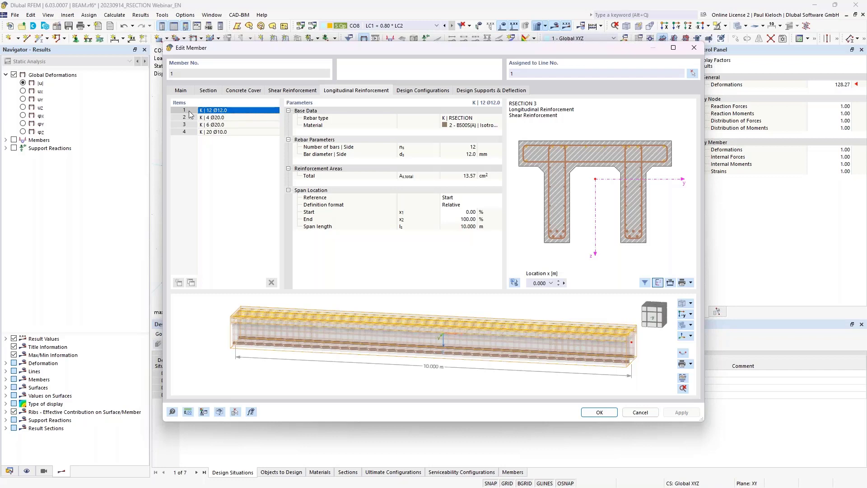
pyautogui.click(250, 125)
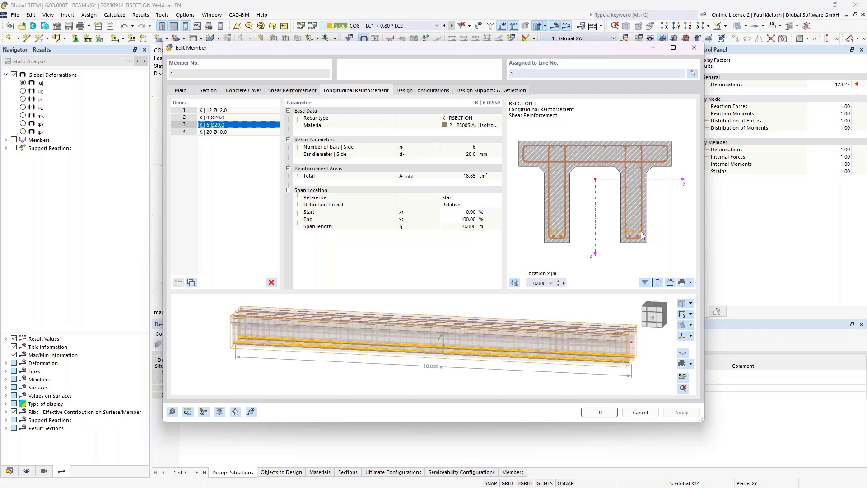
pyautogui.click(452, 215)
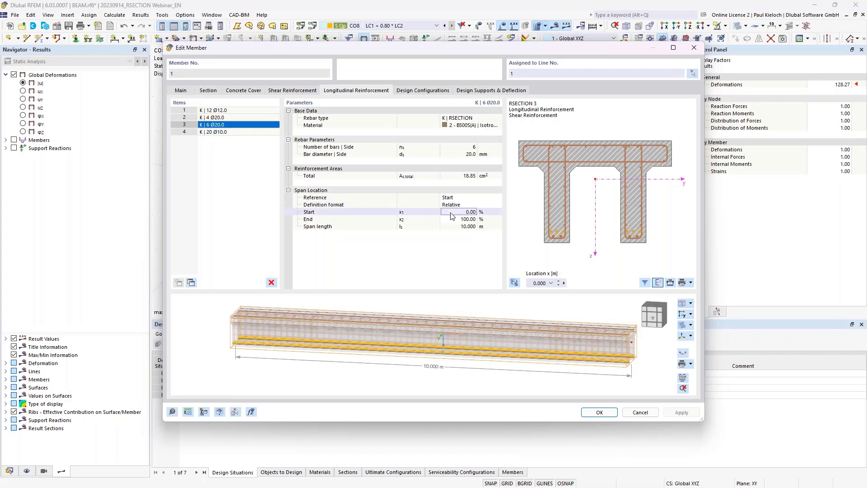
pyautogui.write('20')
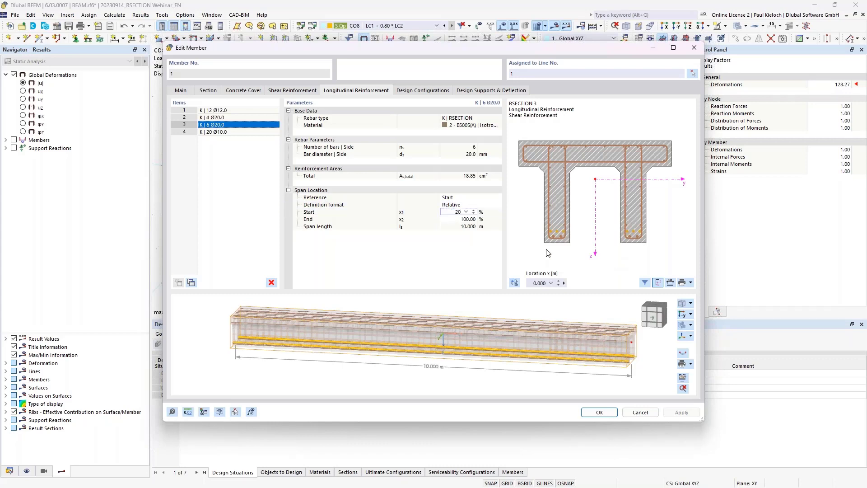
pyautogui.press('Tab')
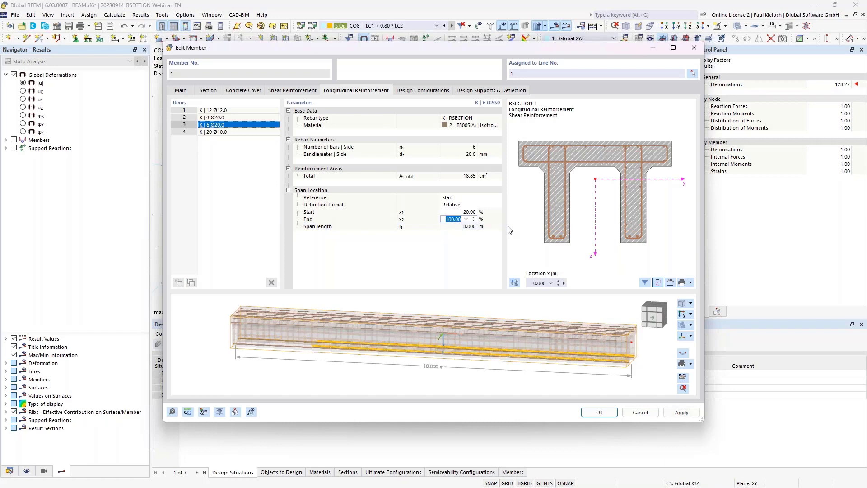
pyautogui.write('80')
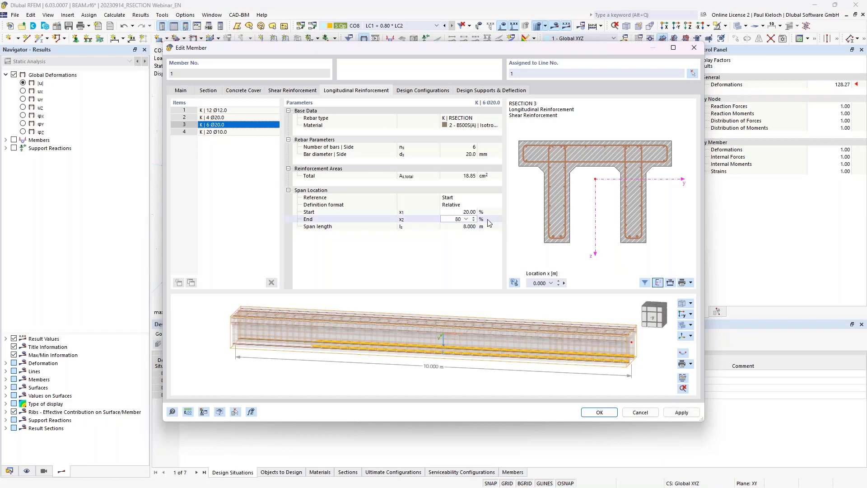
pyautogui.press('Tab')
pyautogui.keyDown('ctrl'); pyautogui.moveTo(520, 374); pyautogui.dragTo(533, 355, button='middle'); pyautogui.keyUp('ctrl')
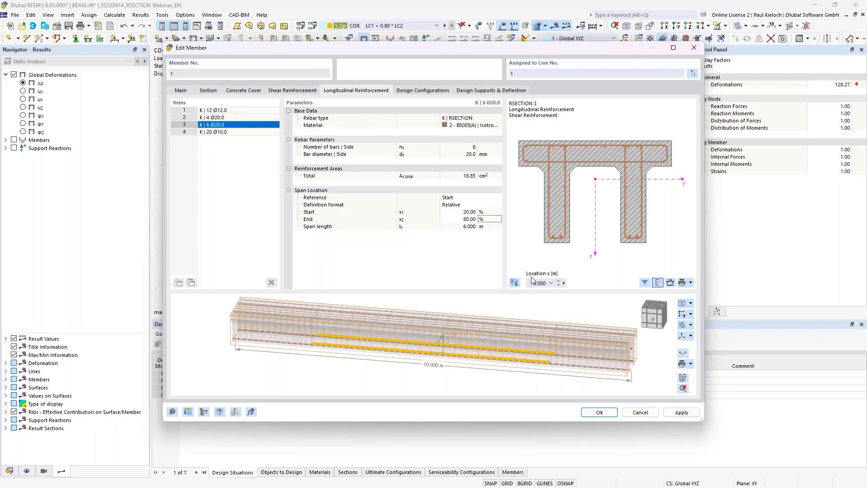
pyautogui.click(600, 412)
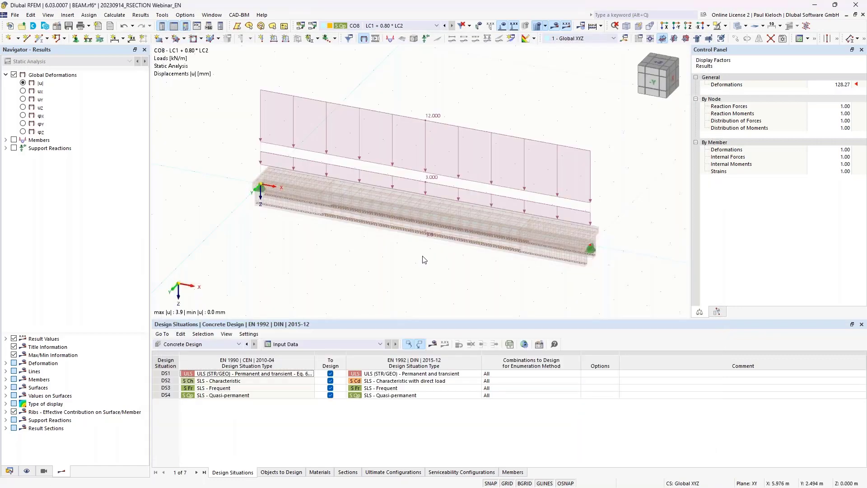
# Show the concrete design results on the beam and hide the loads
pyautogui.moveTo(441, 260)
pyautogui.keyDown('ctrl'); pyautogui.mouseDown(button='middle')
pyautogui.moveTo(429, 257)
pyautogui.moveTo(437, 249)
pyautogui.mouseUp(button='middle'); pyautogui.keyUp('ctrl')
pyautogui.scroll(2, 431, 250)
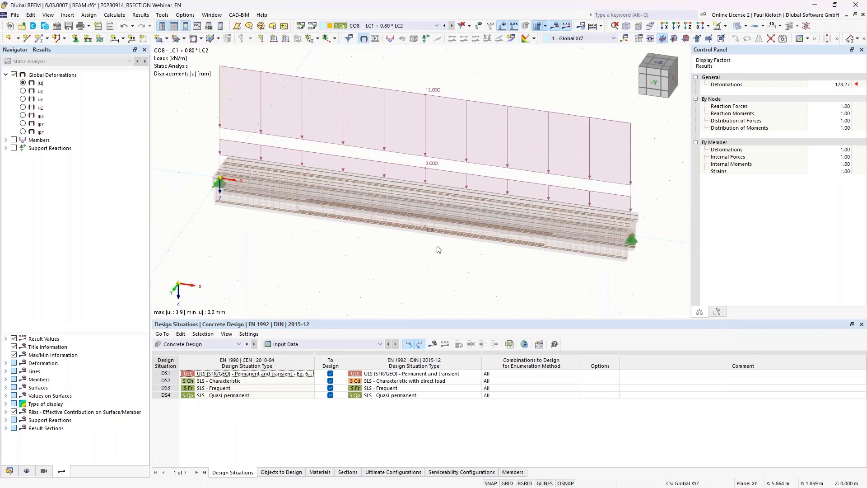
pyautogui.click(450, 344)
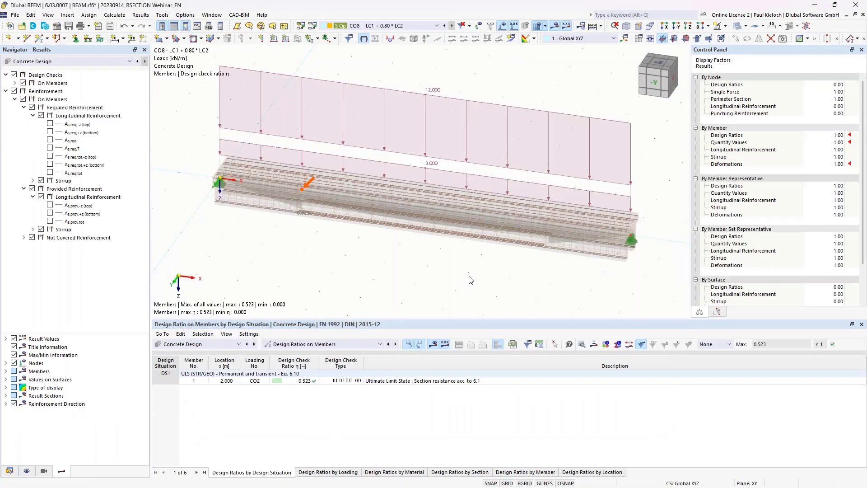
pyautogui.click(503, 28)
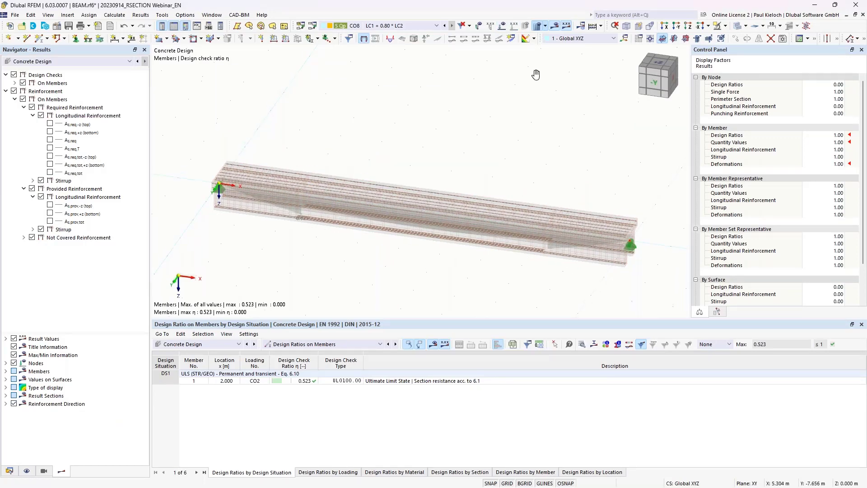
# Turn off the display of Types for Concrete Design and show the beam as a wireframe line viewed in the -Y direction
pyautogui.click(26, 471)
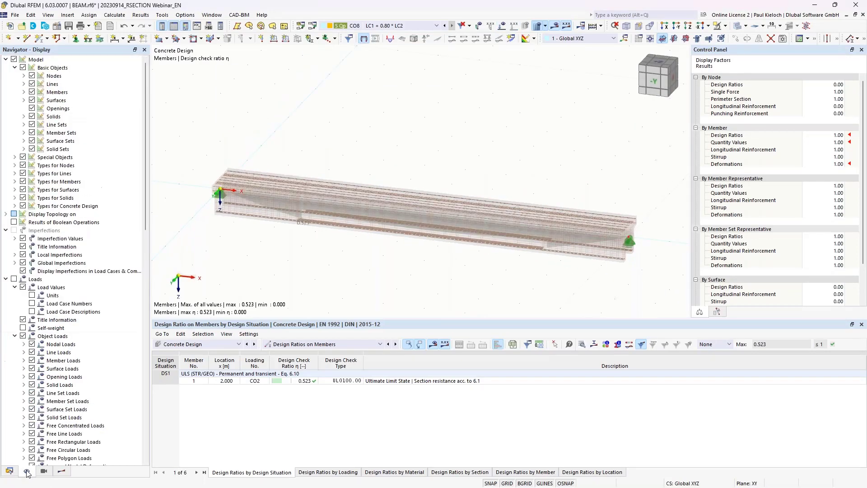
pyautogui.click(23, 206)
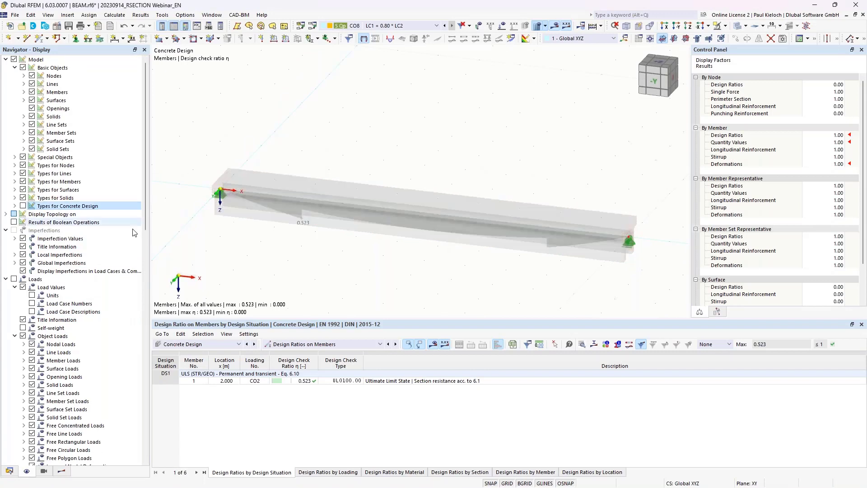
pyautogui.click(746, 26)
pyautogui.click(758, 37)
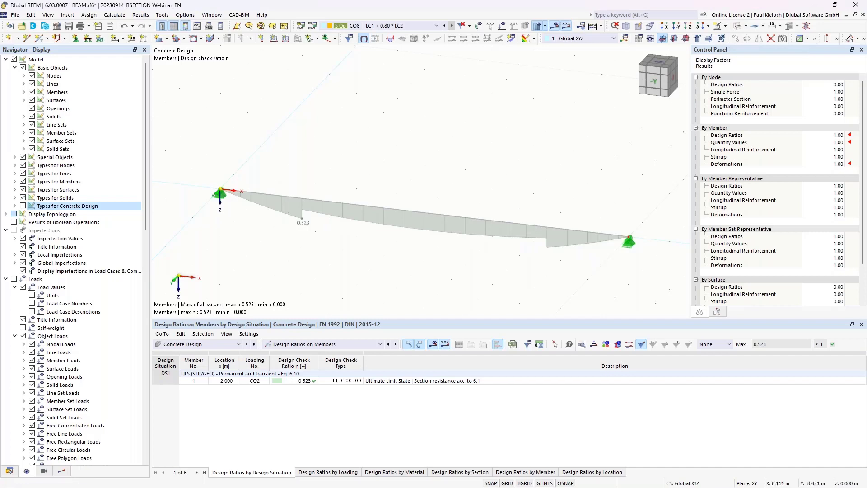
pyautogui.click(654, 85)
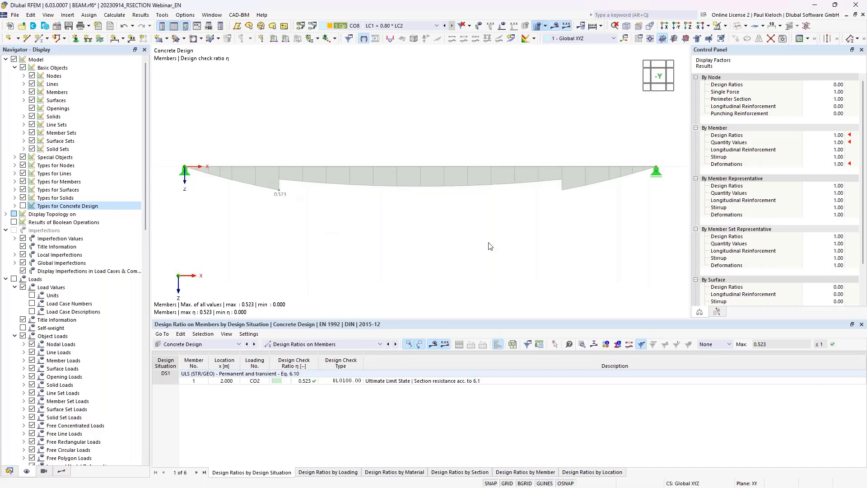
# Replace the members' design check diagram with the required As,req,tot,+z (bottom) and provided As,prov,+z (bottom) longitudinal reinforcement
pyautogui.click(62, 471)
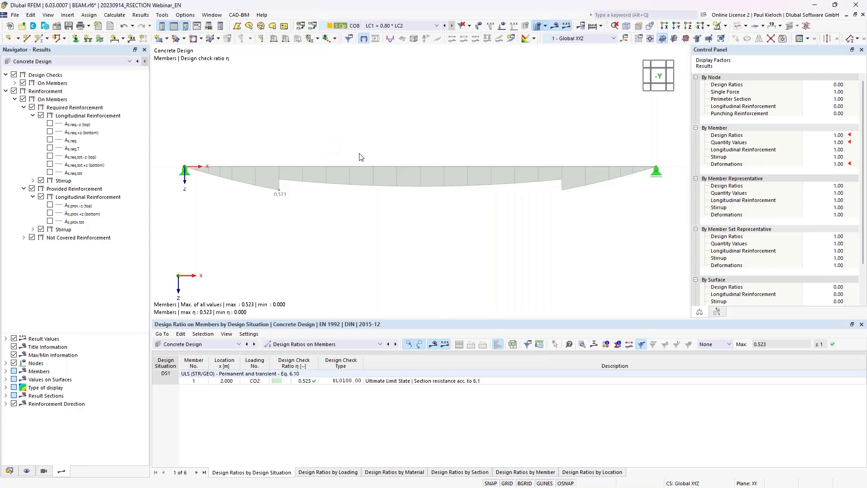
pyautogui.click(22, 83)
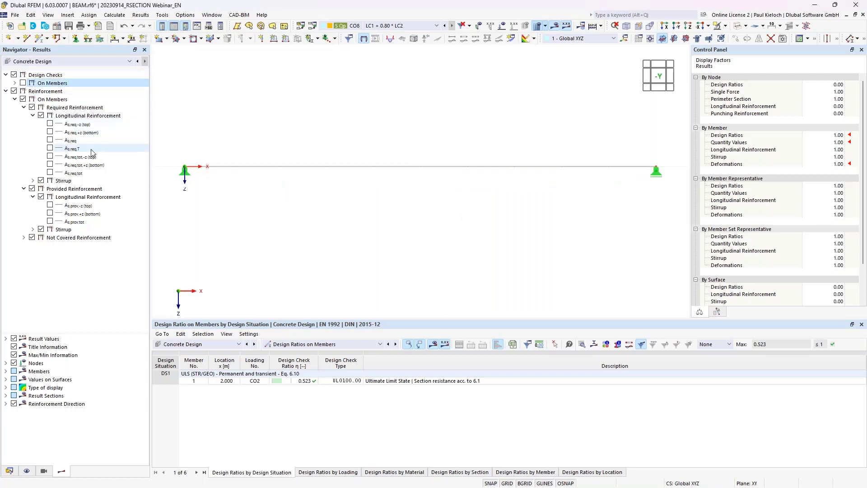
pyautogui.click(50, 165)
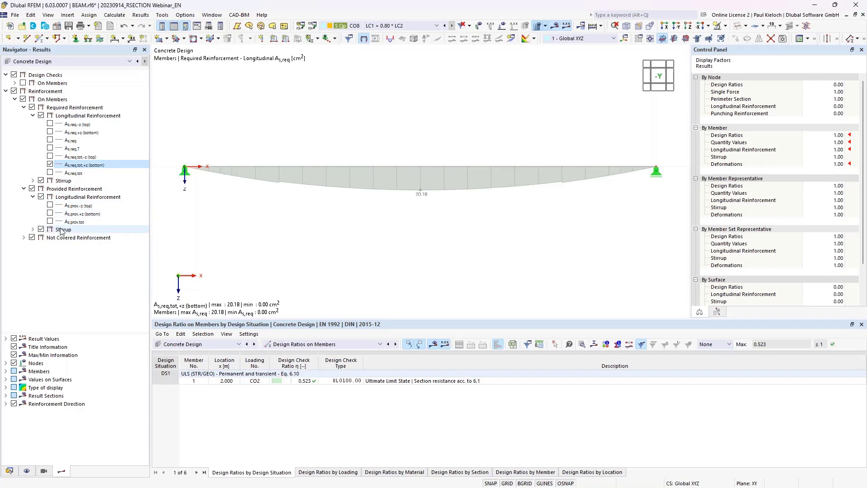
pyautogui.click(50, 214)
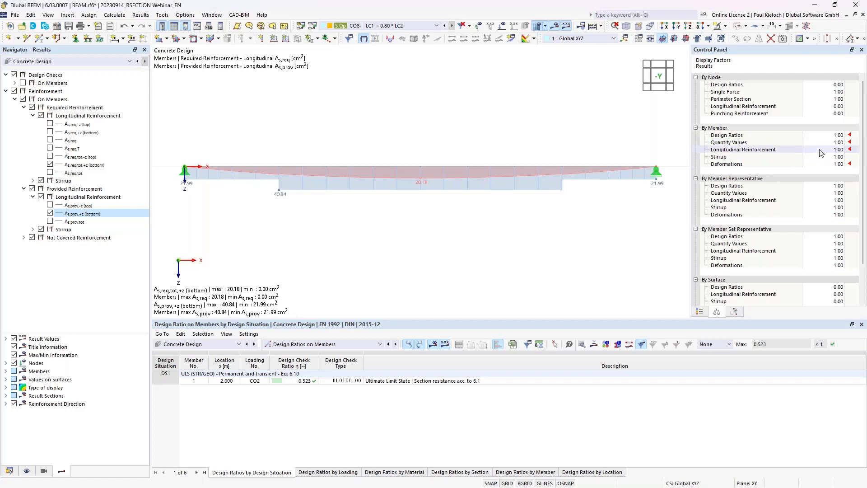
# Set the by-member display factor for longitudinal reinforcement to 4.00
pyautogui.click(836, 150)
pyautogui.click(839, 147)
pyautogui.click(840, 147)
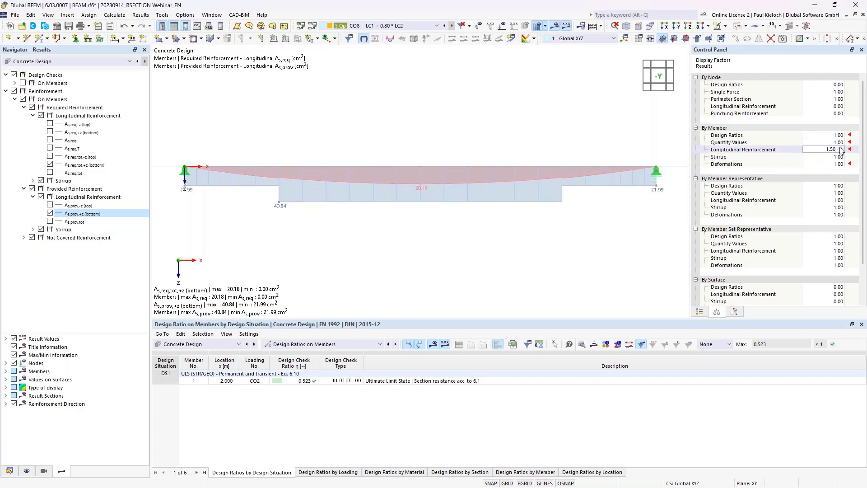
pyautogui.click(839, 147)
pyautogui.click(840, 148)
pyautogui.click(840, 147)
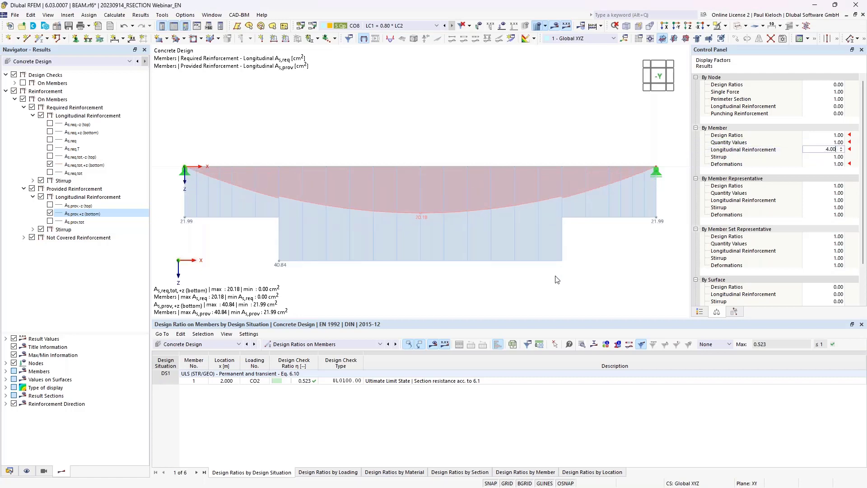
pyautogui.click(587, 258)
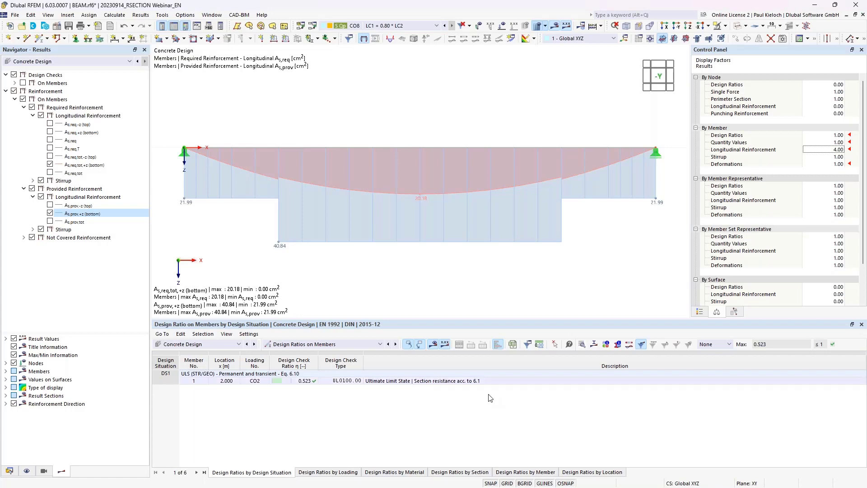
# Open the design check details of UL0100 for member 1 and examine the section's reinforcement stresses just before x = 2.000 m
pyautogui.click(434, 382)
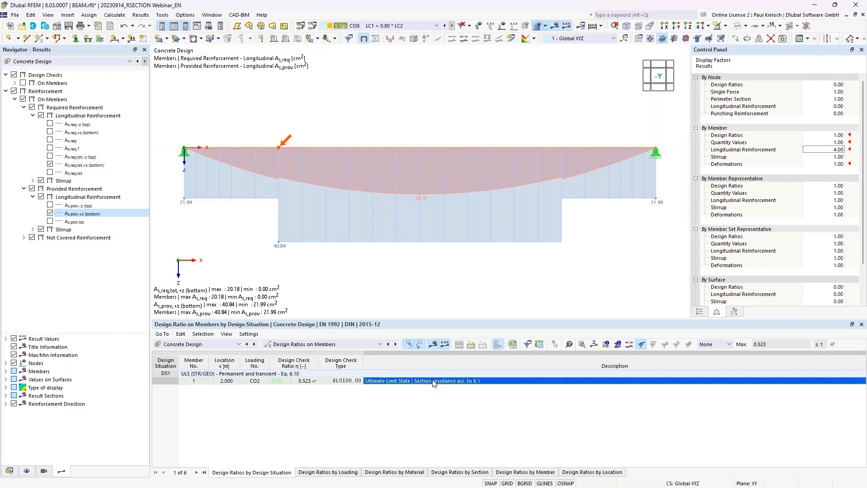
pyautogui.doubleClick(433, 382)
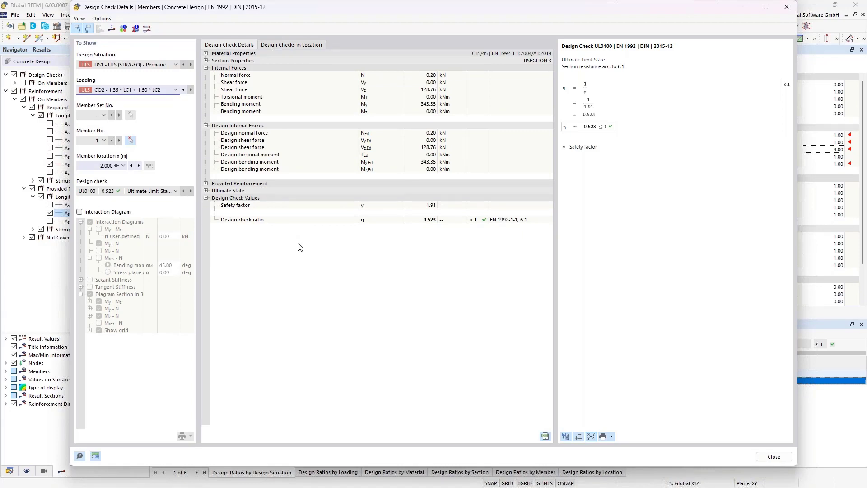
pyautogui.click(111, 29)
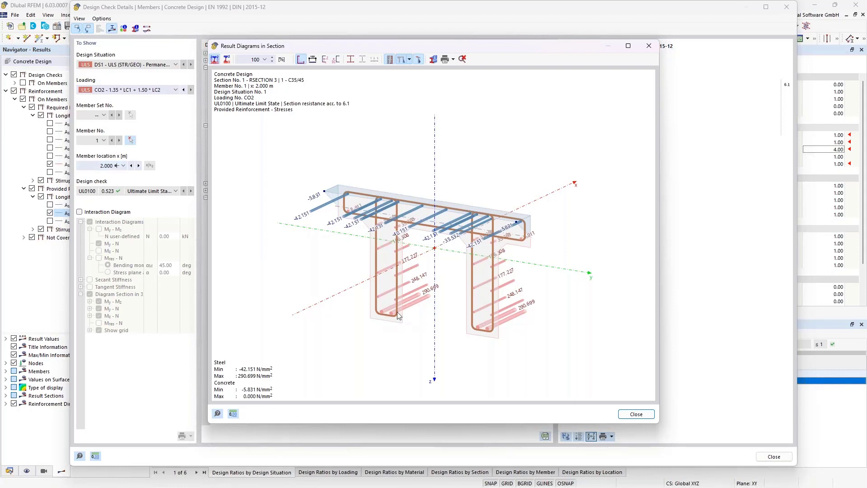
pyautogui.click(649, 46)
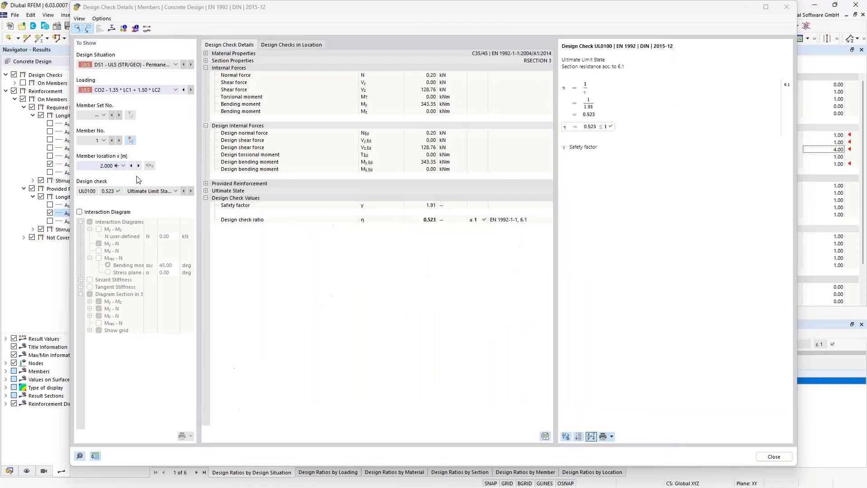
# Switch the design check to the location just after x = 2.000 m and examine the bar stresses in the section's web
pyautogui.click(139, 166)
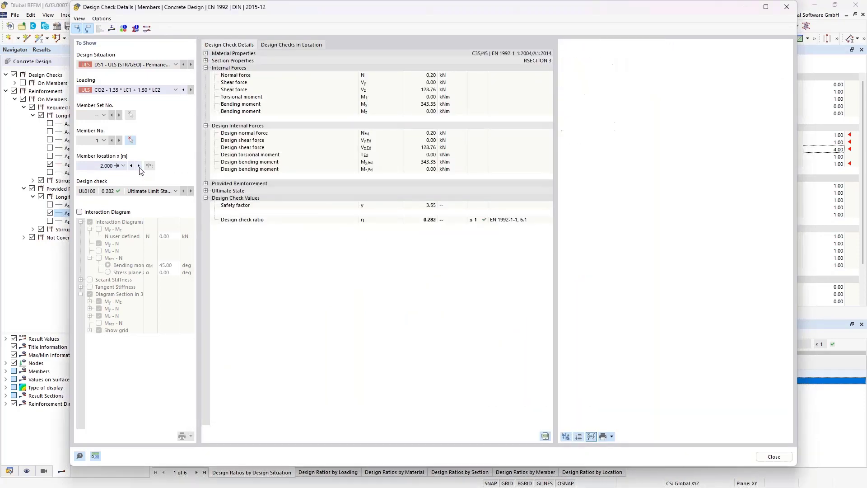
pyautogui.click(123, 166)
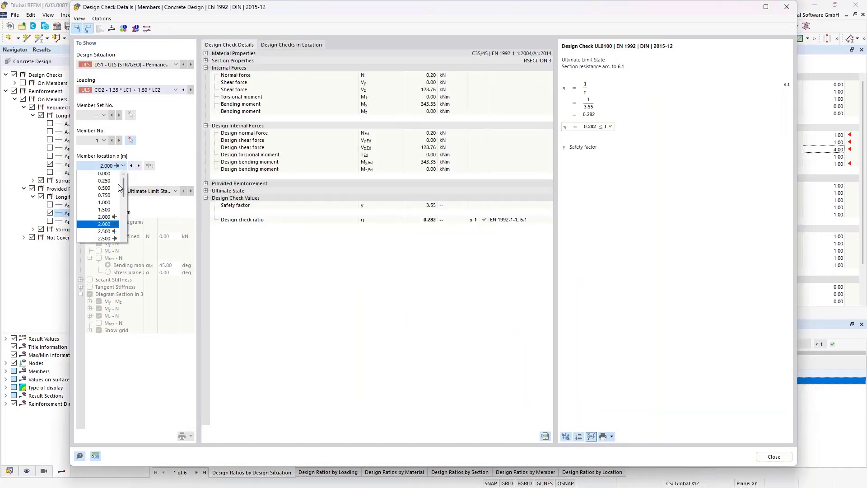
pyautogui.click(109, 225)
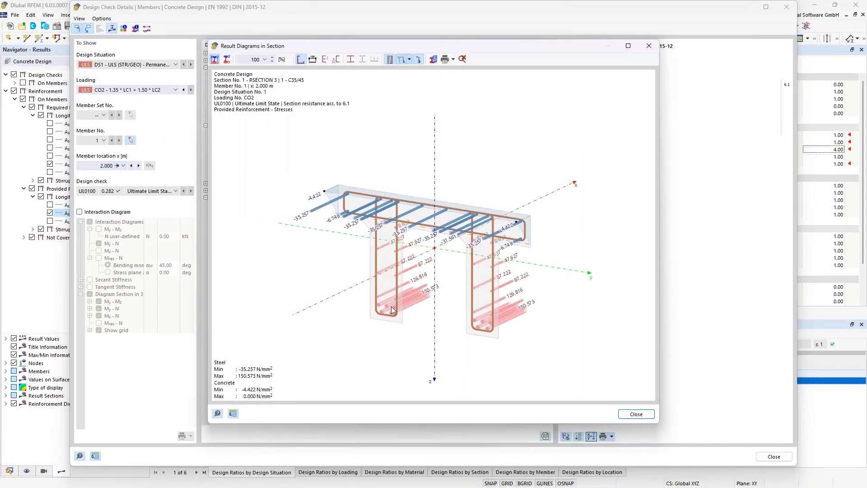
pyautogui.scroll(5, 389, 308)
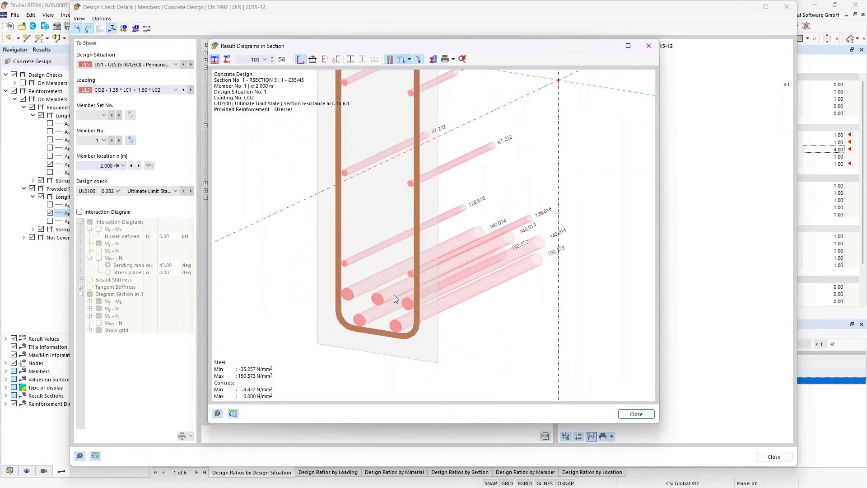
pyautogui.click(647, 47)
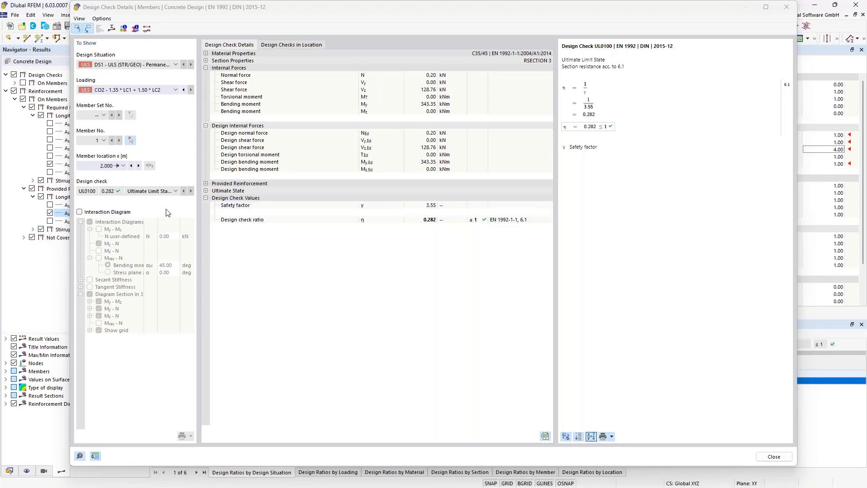
# Activate the interaction diagram for the design check and examine the My-N and 3D My-Mz-N diagrams
pyautogui.click(89, 214)
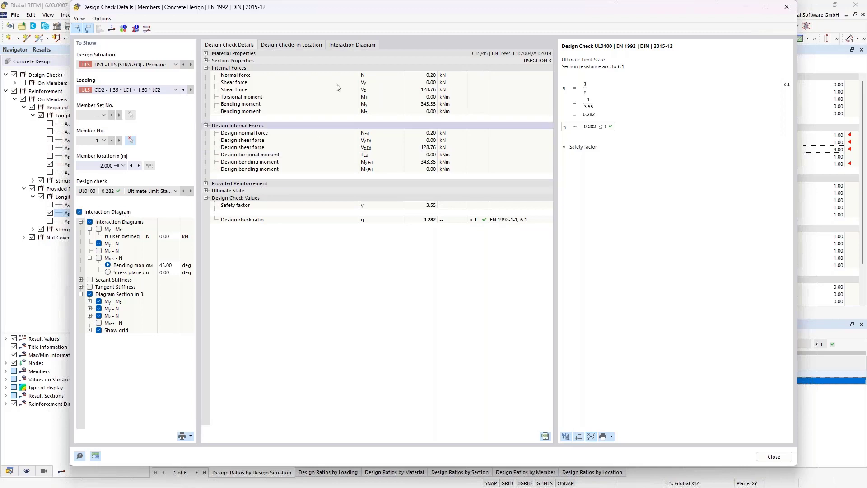
pyautogui.click(356, 45)
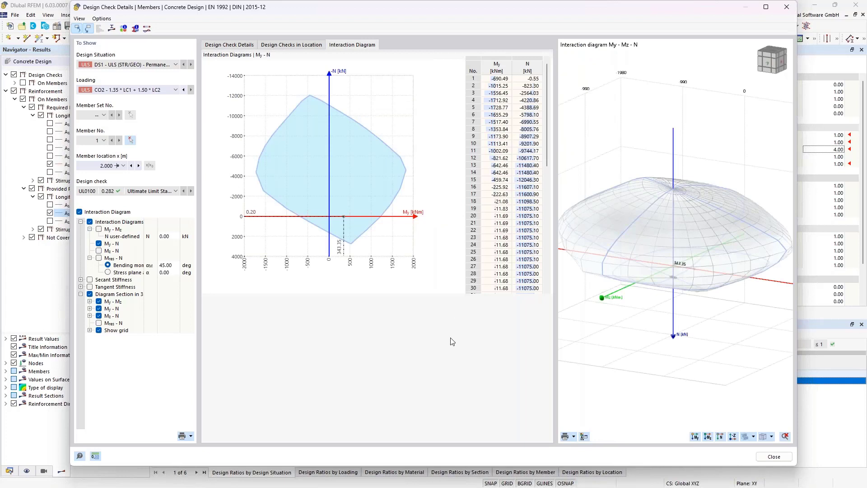
pyautogui.scroll(-5, 694, 269)
pyautogui.moveTo(691, 195); pyautogui.dragTo(699, 241, button='middle')
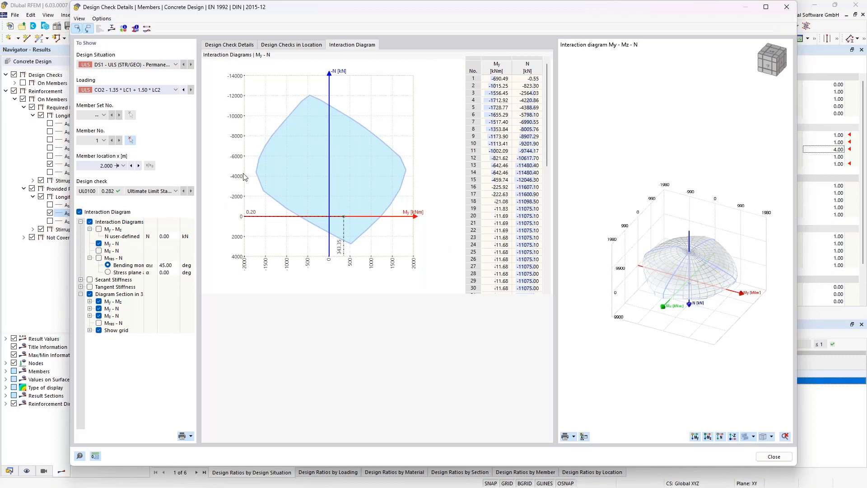
# Compare the interaction diagrams just before and just after the reinforcement change at x = 2.000 m
pyautogui.click(139, 166)
pyautogui.click(132, 166)
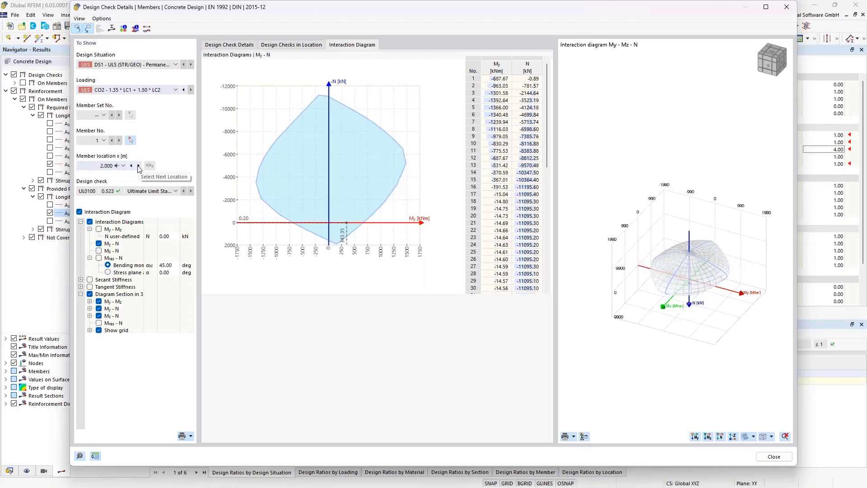
pyautogui.click(131, 165)
pyautogui.click(132, 166)
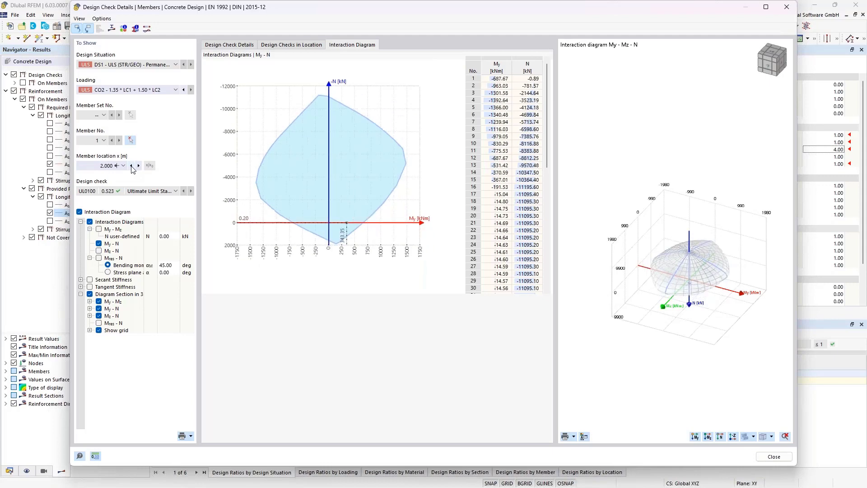
pyautogui.click(137, 166)
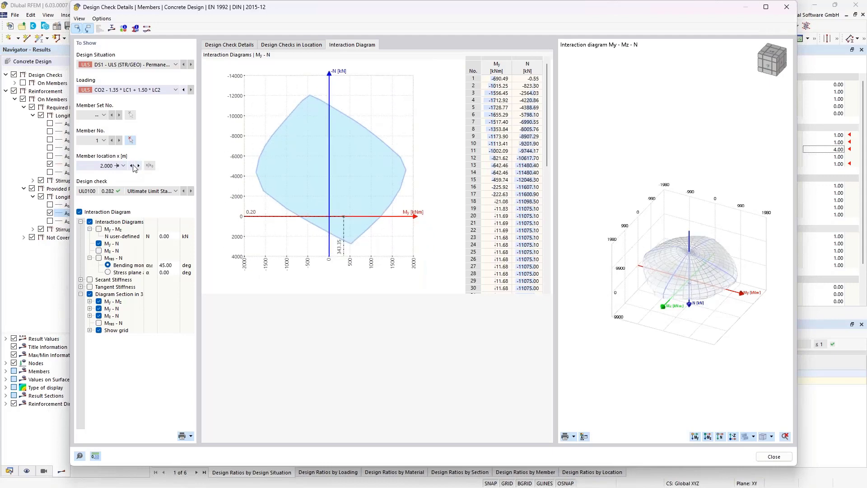
pyautogui.click(131, 166)
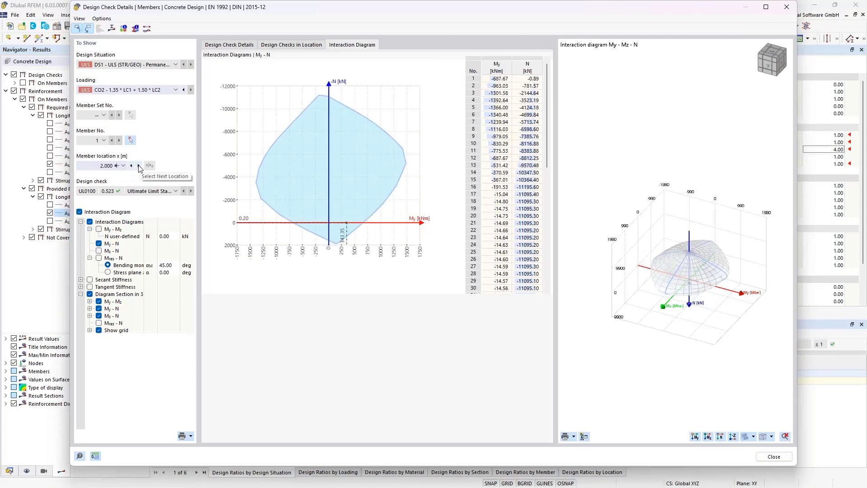
pyautogui.click(139, 166)
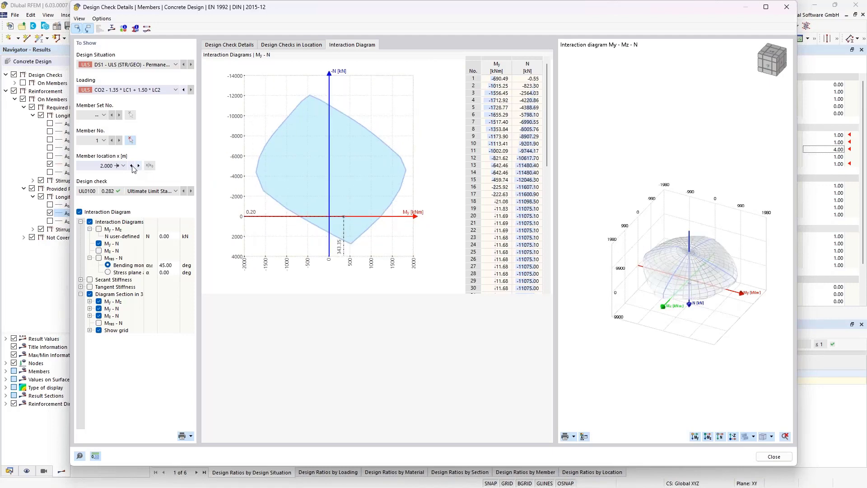
pyautogui.click(130, 165)
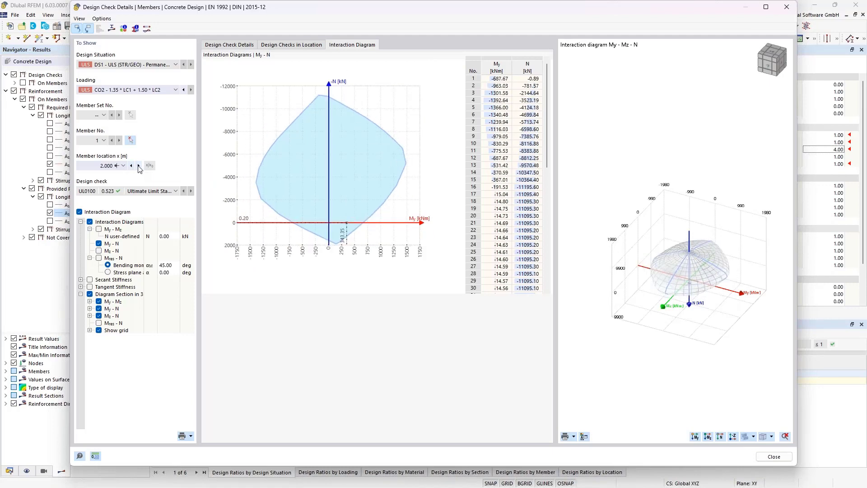
pyautogui.click(138, 165)
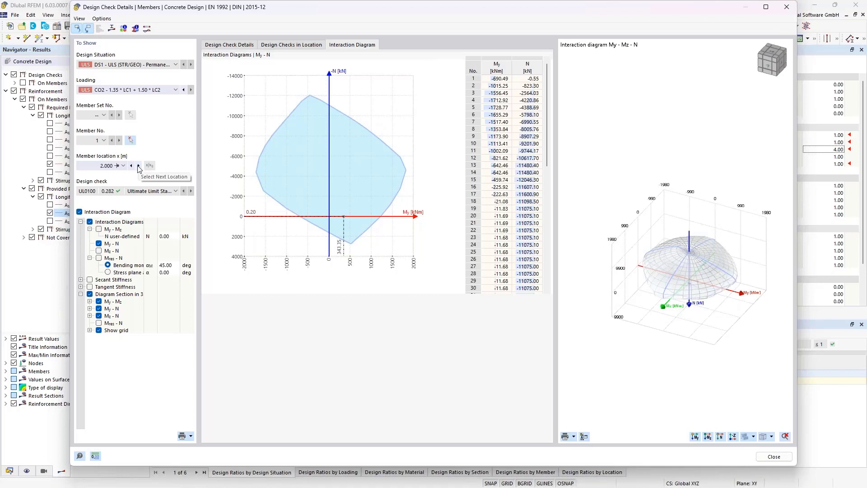
# Go through the member locations beyond x = 2.000 m up to x = 5.000 m and compare the My-N interaction diagrams
pyautogui.click(138, 166)
pyautogui.click(139, 166)
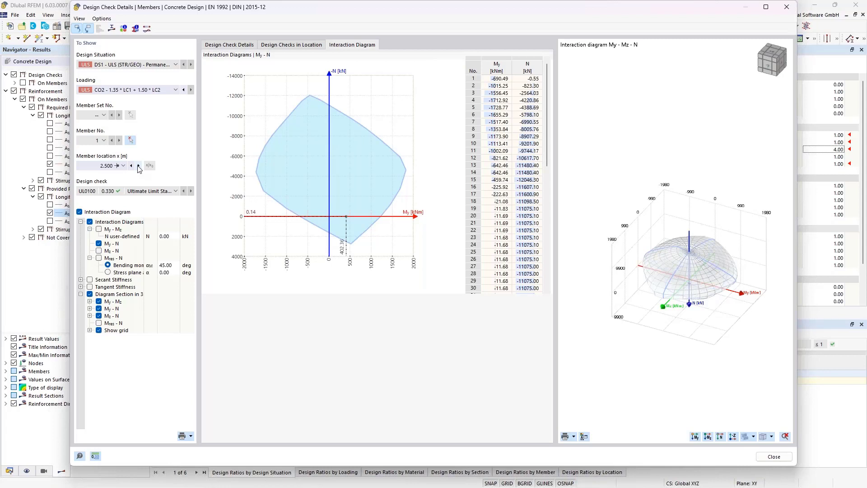
pyautogui.click(138, 166)
pyautogui.click(138, 165)
pyautogui.click(119, 167)
pyautogui.scroll(-2, 111, 208)
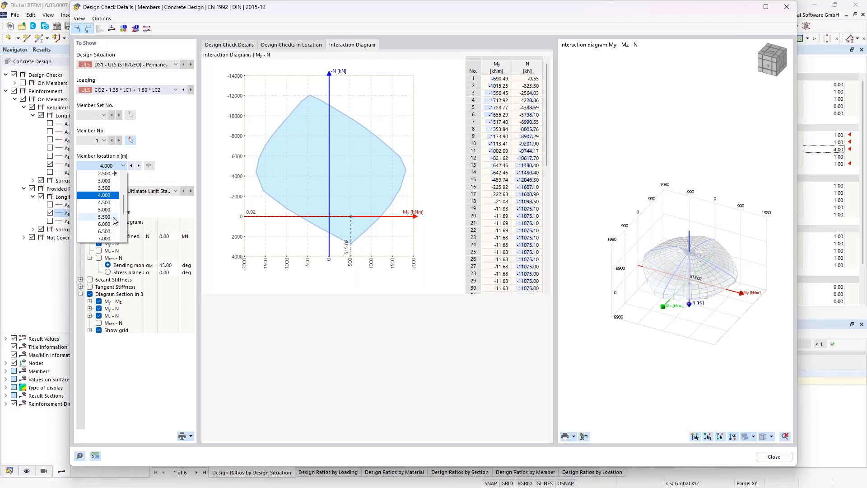
pyautogui.click(105, 209)
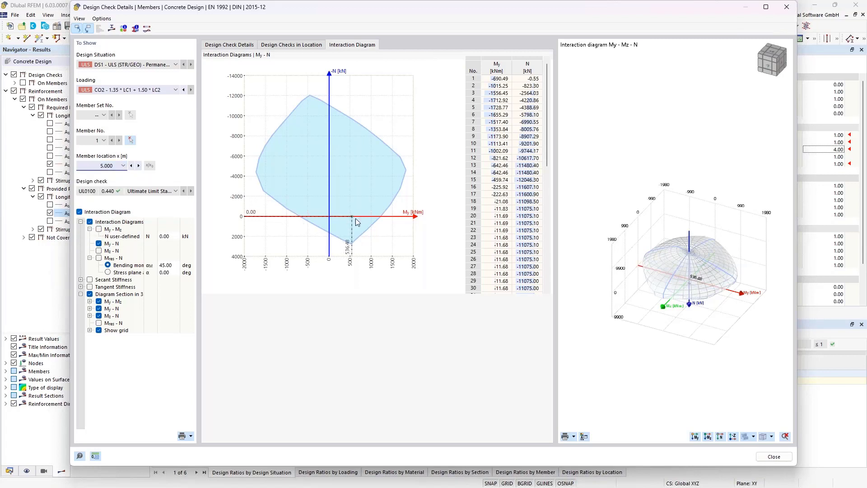
# Examine the 3D My-Mz-N interaction diagram at x = 5.000 m from a rotated, closer view and close the design check details
pyautogui.moveTo(718, 323)
pyautogui.keyDown('ctrl'); pyautogui.mouseDown(button='middle')
pyautogui.moveTo(732, 300)
pyautogui.moveTo(725, 321)
pyautogui.mouseUp(button='middle'); pyautogui.keyUp('ctrl')
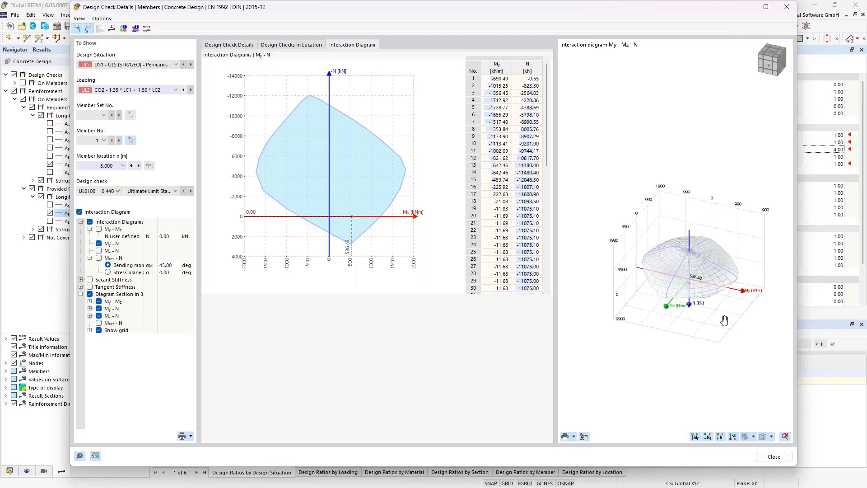
pyautogui.scroll(3, 712, 281)
pyautogui.scroll(5, 711, 281)
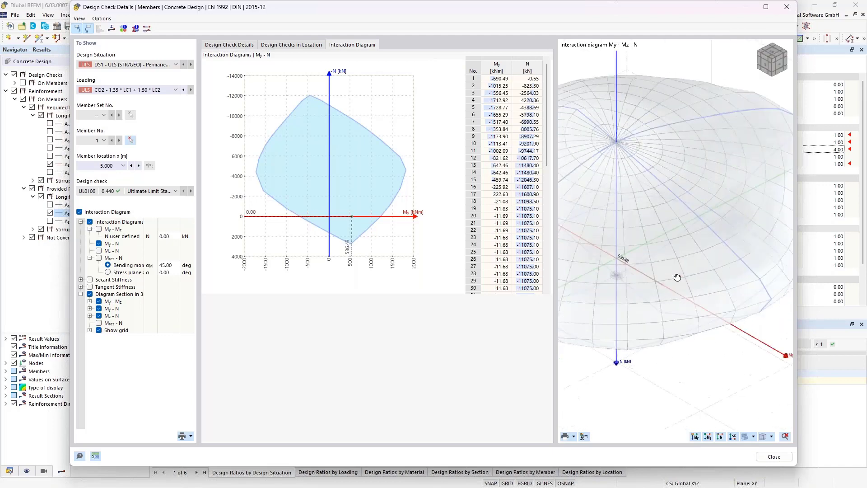
pyautogui.scroll(-5, 686, 271)
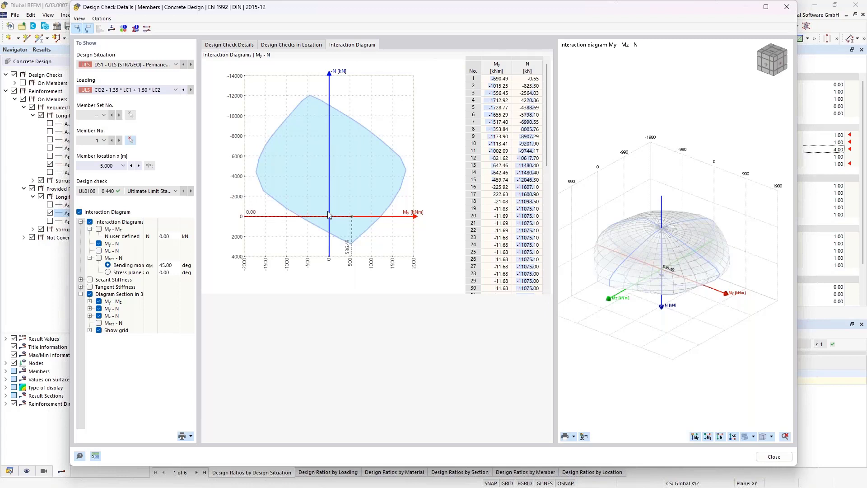
pyautogui.click(788, 9)
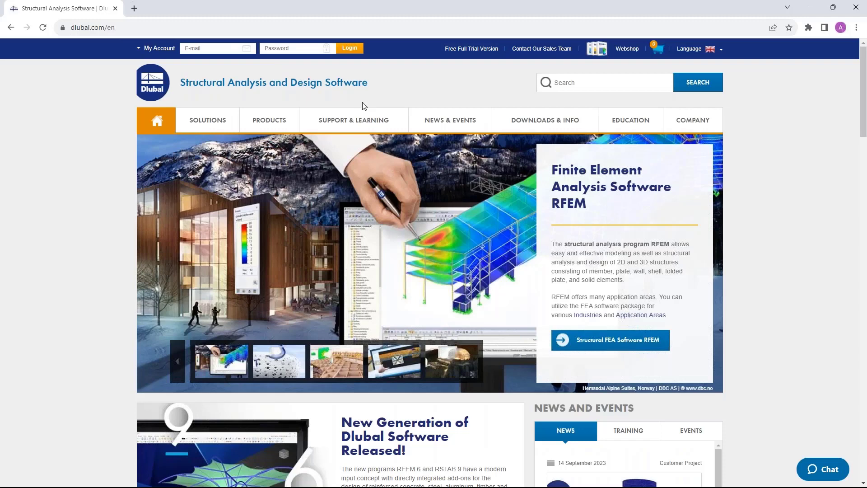
# Switch to the Dlubal website in the browser, open its Webinars page and browse the webinar list
pyautogui.moveTo(444, 123)
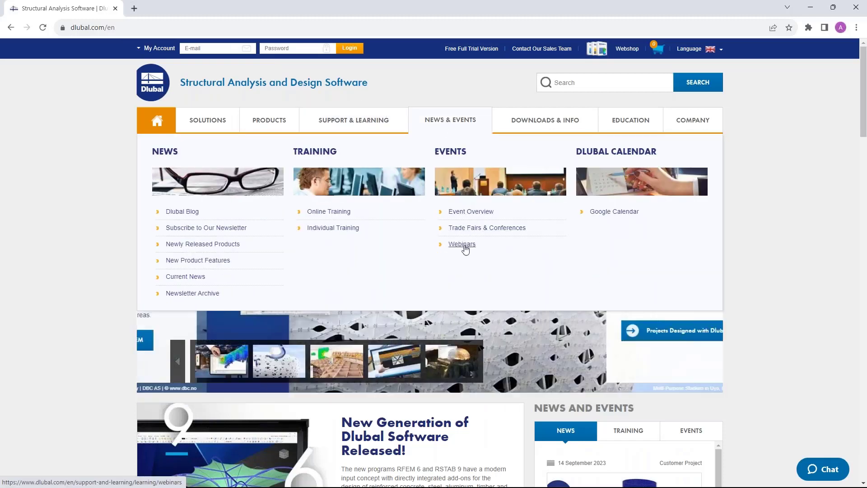
pyautogui.click(465, 247)
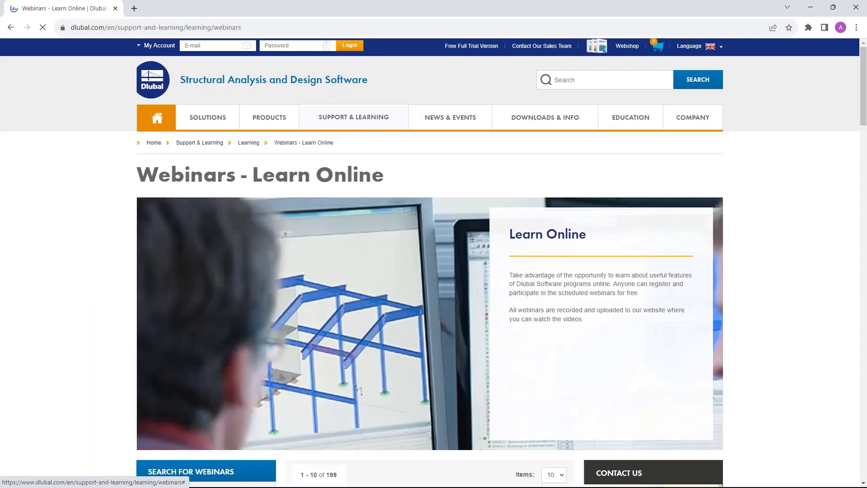
pyautogui.scroll(-6, 461, 243)
pyautogui.scroll(-2, 461, 244)
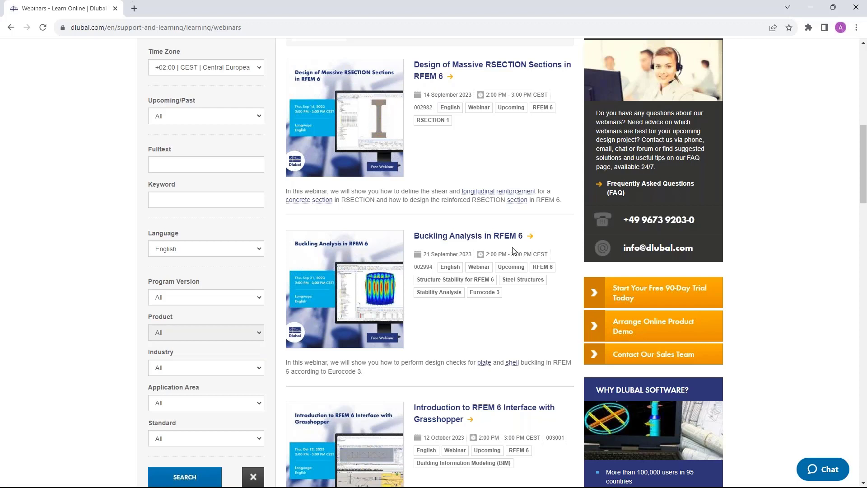
# Open the "Buckling Analysis in RFEM 6" webinar page and read its content and time schedule
pyautogui.click(467, 236)
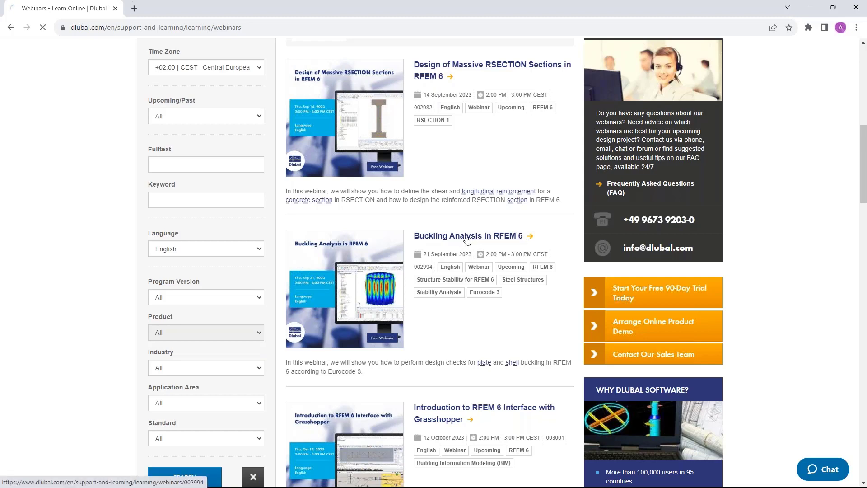
pyautogui.scroll(-7, 361, 261)
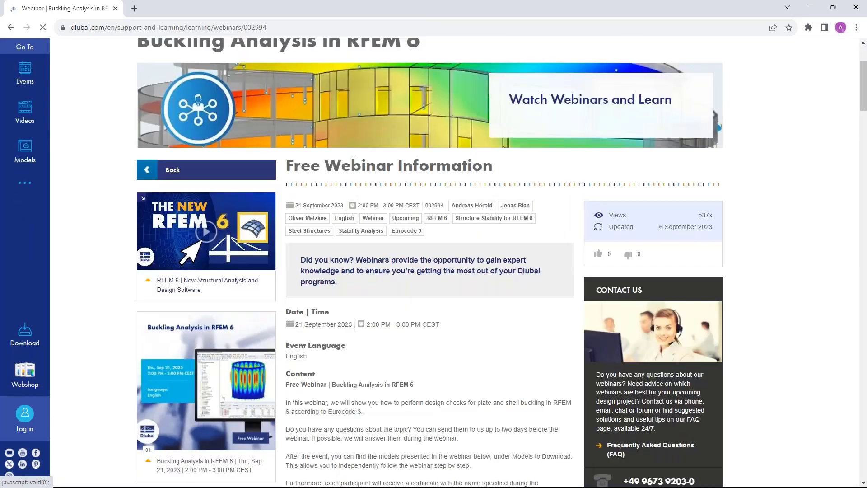
pyautogui.scroll(-2, 375, 271)
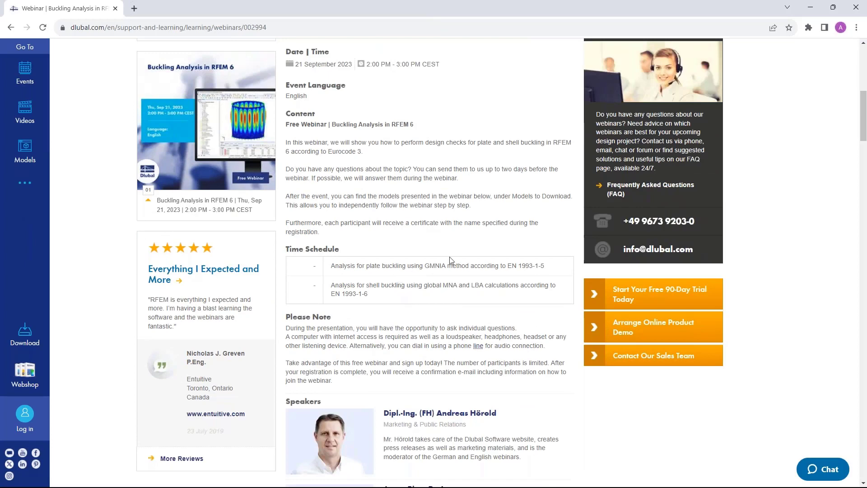
# Return to the webinar list, browse the upcoming webinars and open the "Design of Massive RSECTION Sections in RFEM 6" page
pyautogui.click(11, 27)
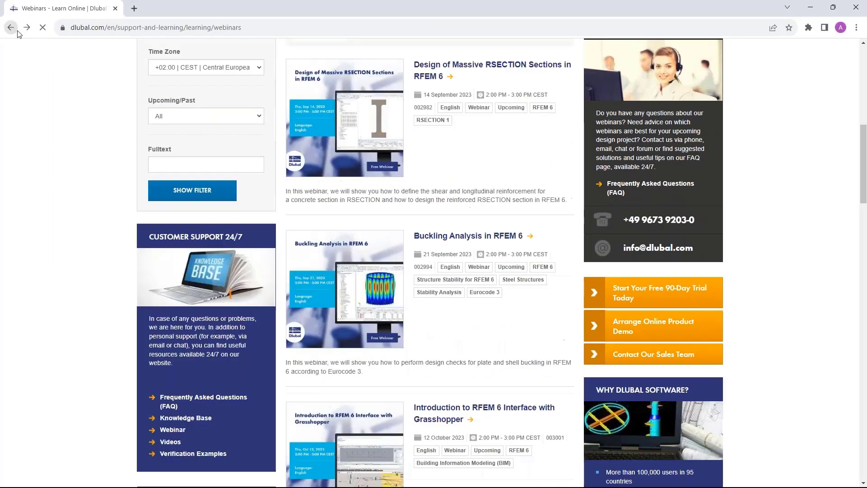
pyautogui.scroll(-4, 363, 246)
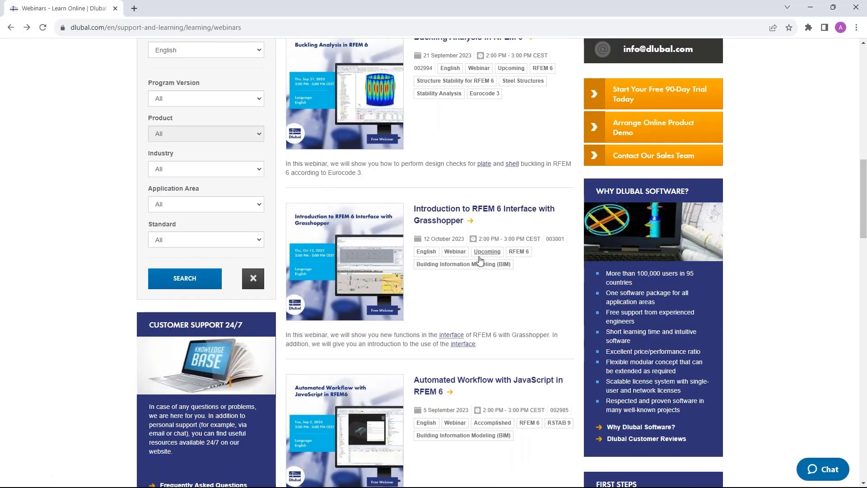
pyautogui.scroll(7, 477, 258)
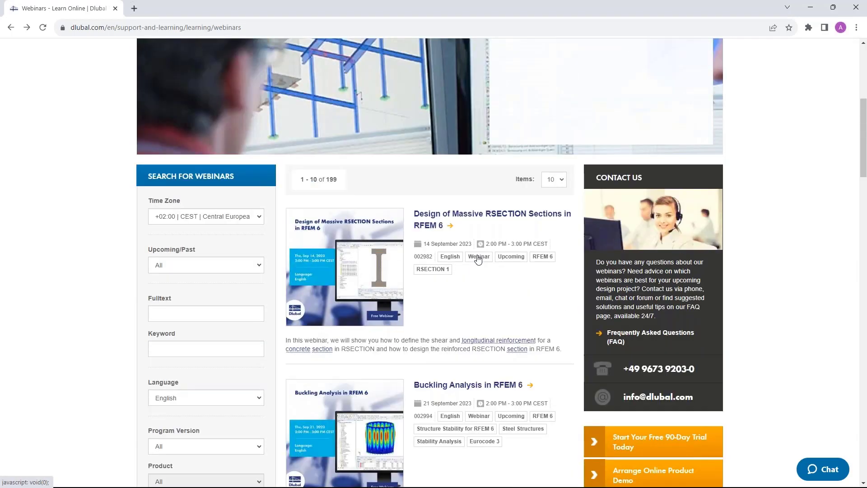
pyautogui.click(436, 220)
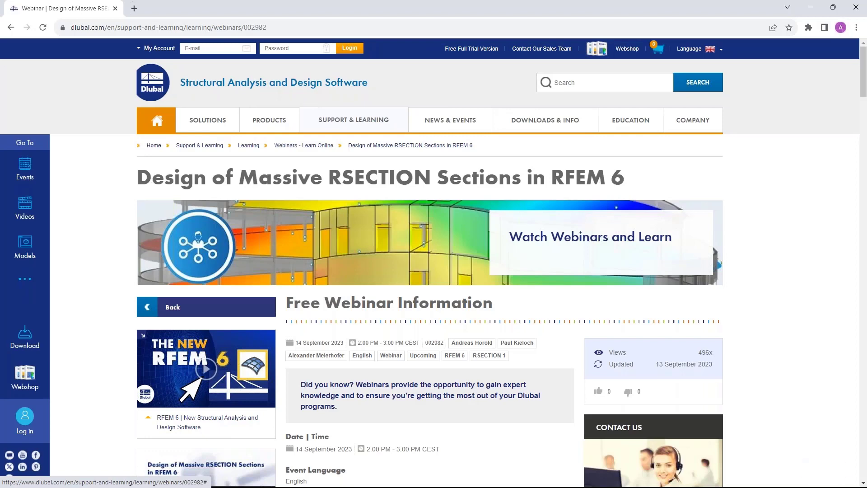
# Read the webinar page's content and time schedule and locate its presentation slides under Downloads
pyautogui.scroll(-5, 446, 278)
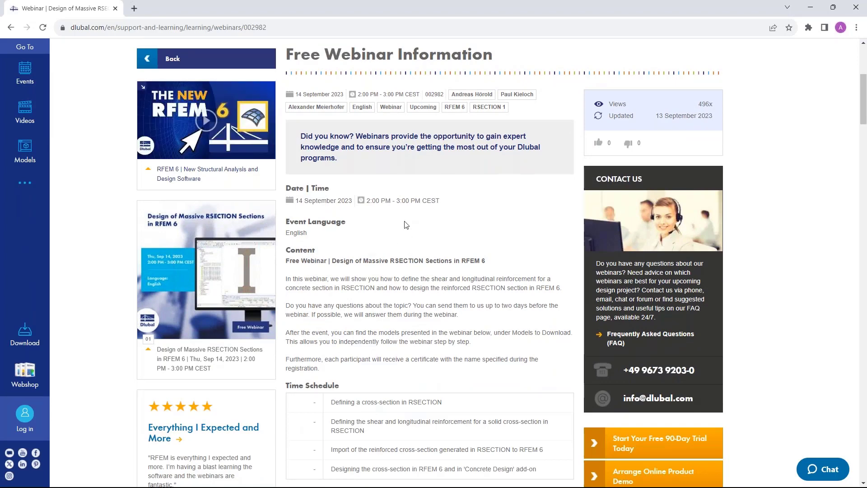
pyautogui.scroll(-2, 405, 203)
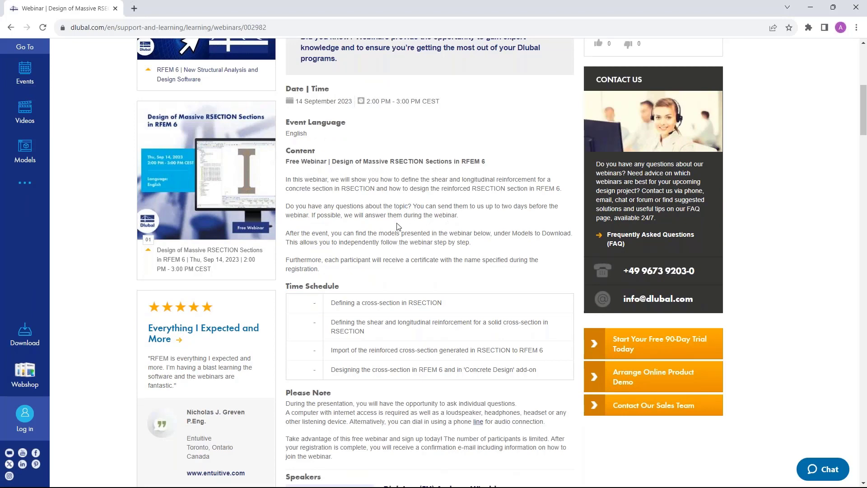
pyautogui.scroll(-8, 399, 227)
pyautogui.scroll(-1, 397, 330)
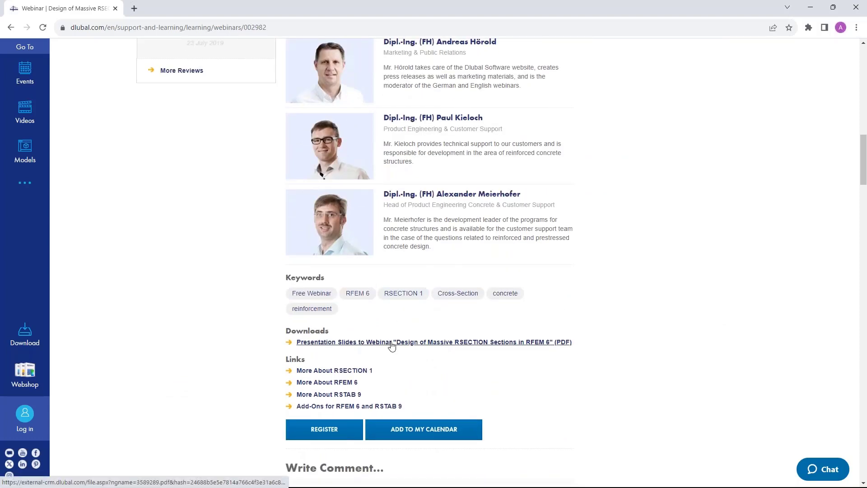
# Find the Models to Download section on the webinar page and review the offered models and the recommended videos
pyautogui.scroll(-8, 391, 345)
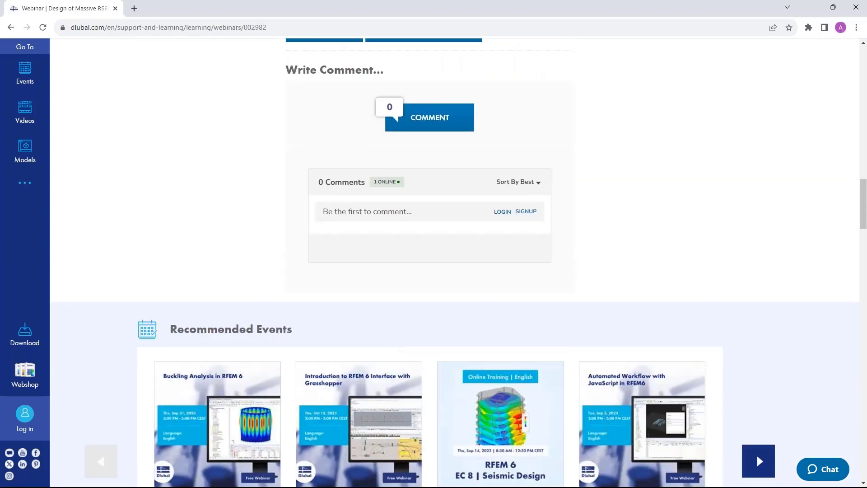
pyautogui.scroll(-15, 208, 232)
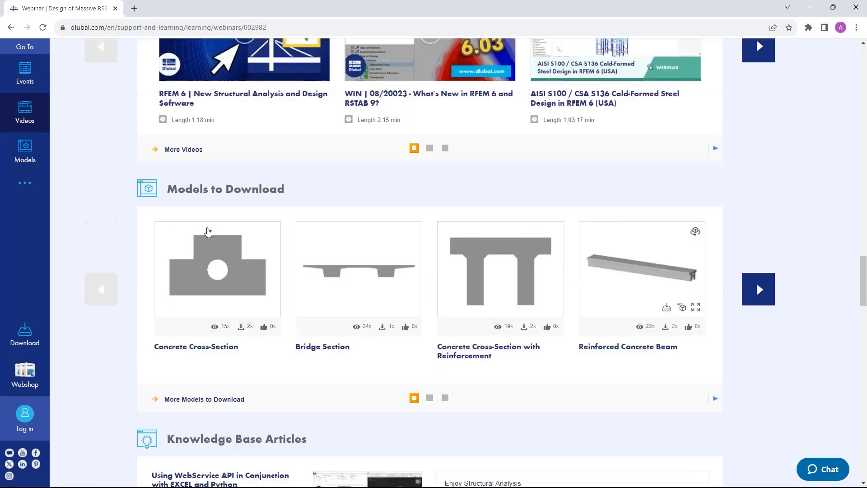
pyautogui.scroll(1, 208, 232)
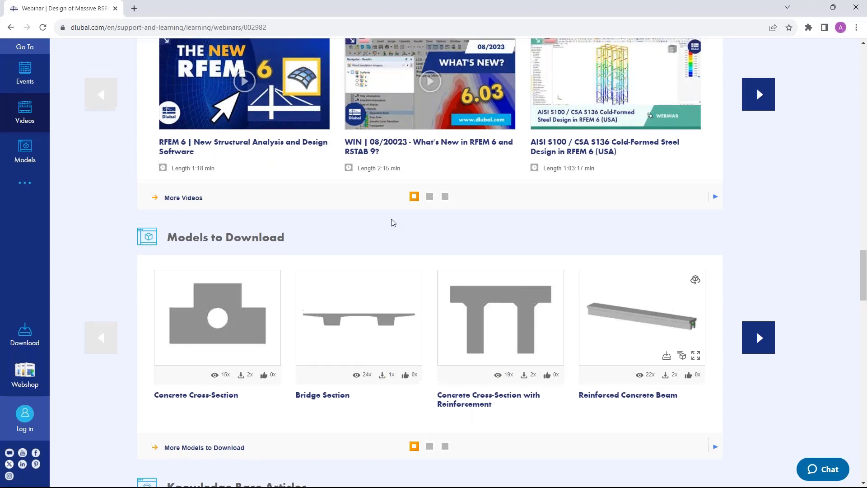
pyautogui.scroll(5, 392, 222)
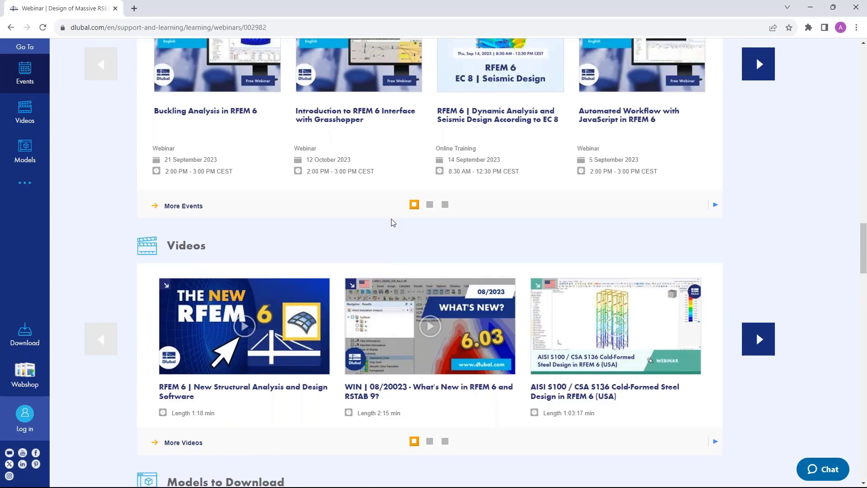